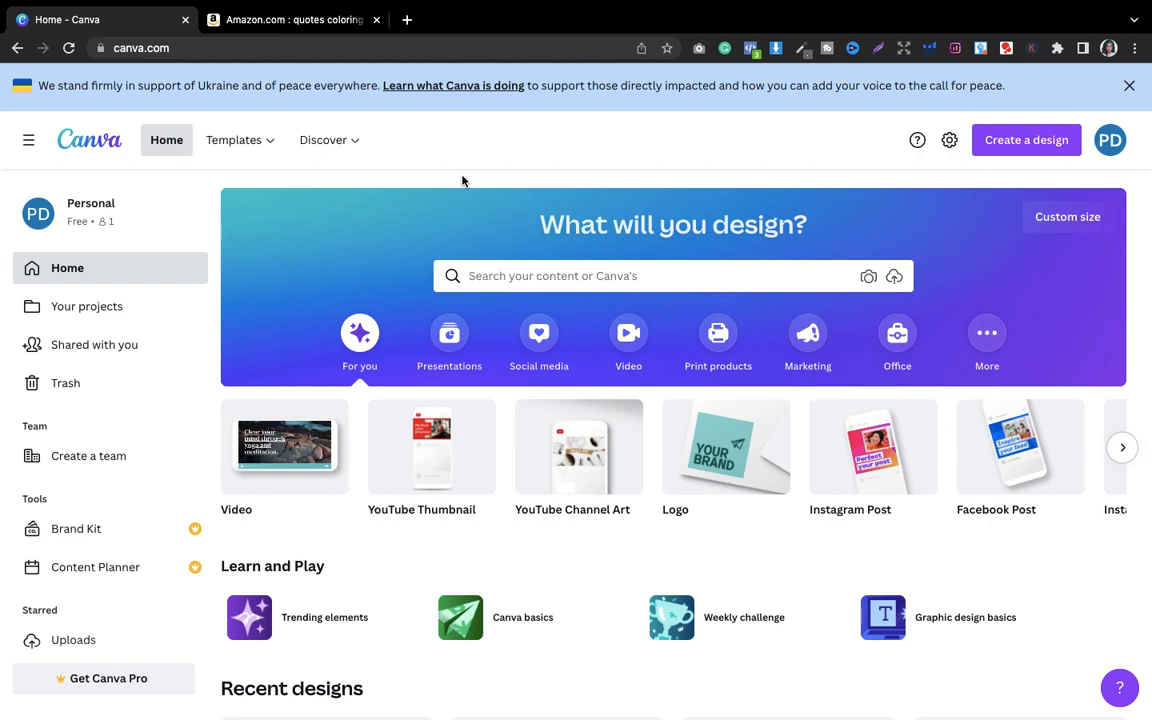
Step: Start a new custom-size design and set its unit of measure to inches
left_click(1019, 146)
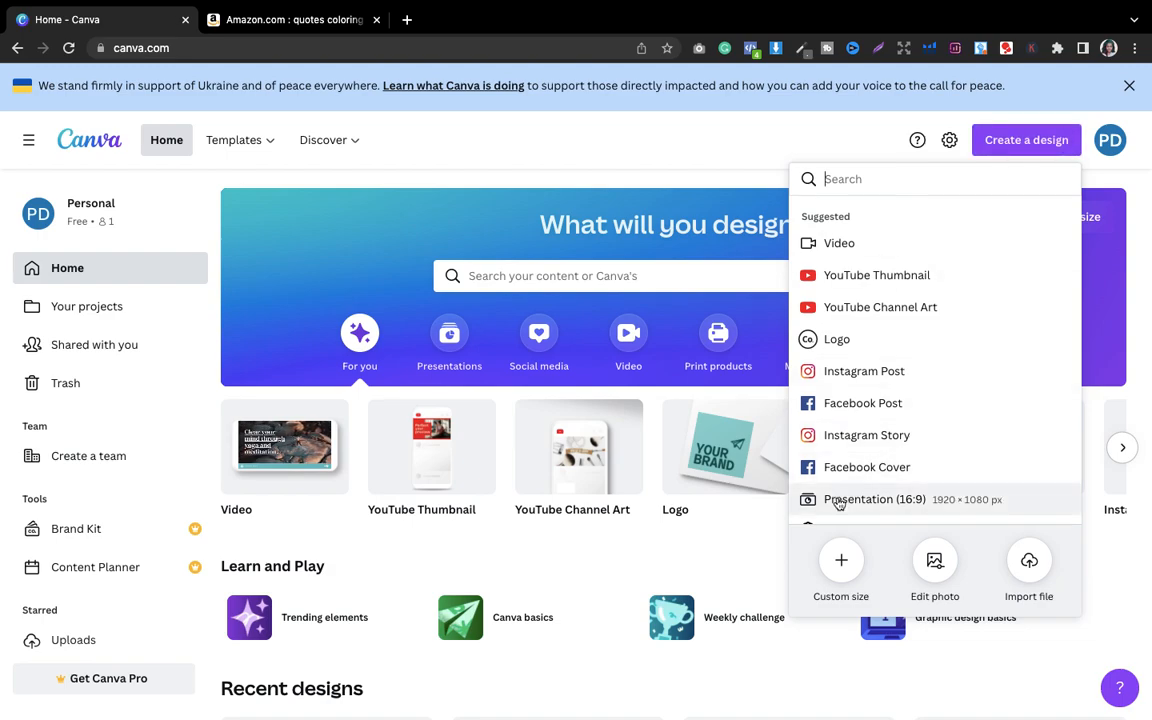
left_click(841, 559)
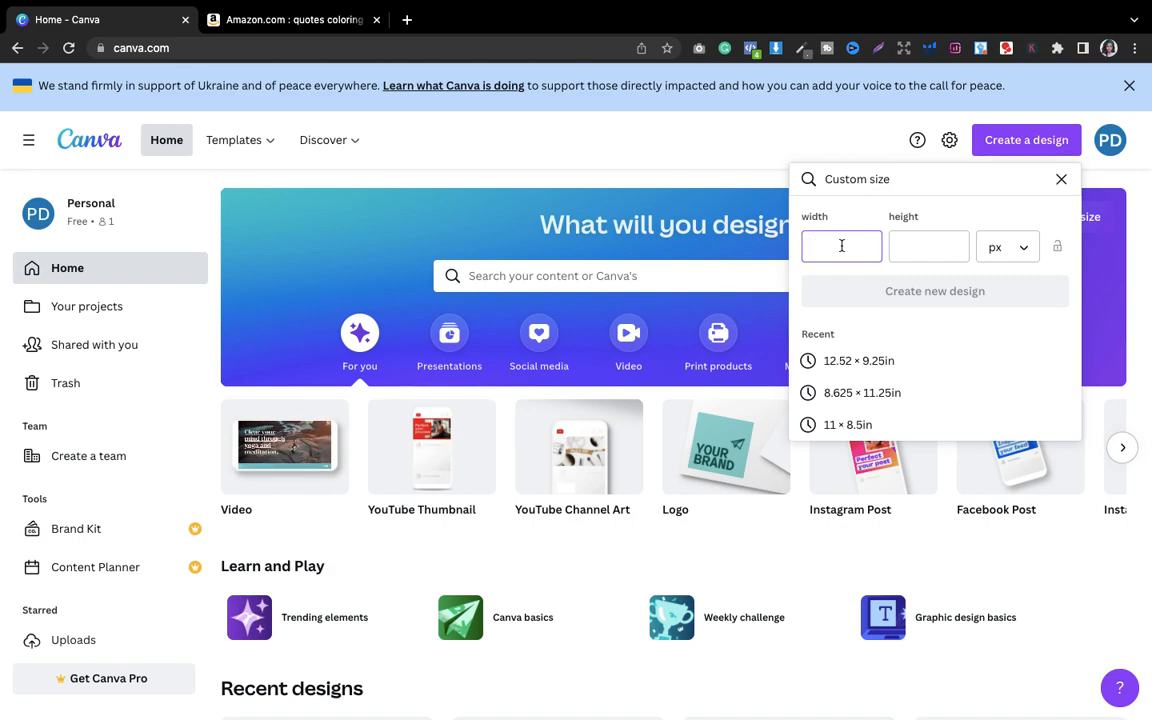
type("8.")
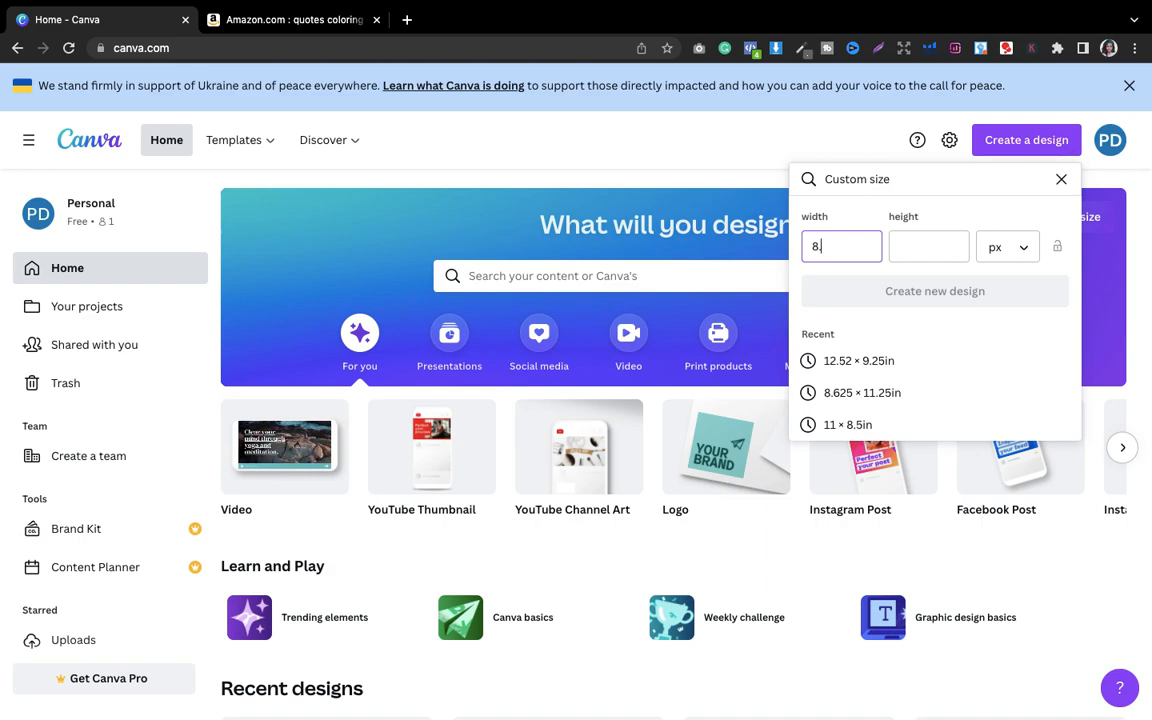
type("750")
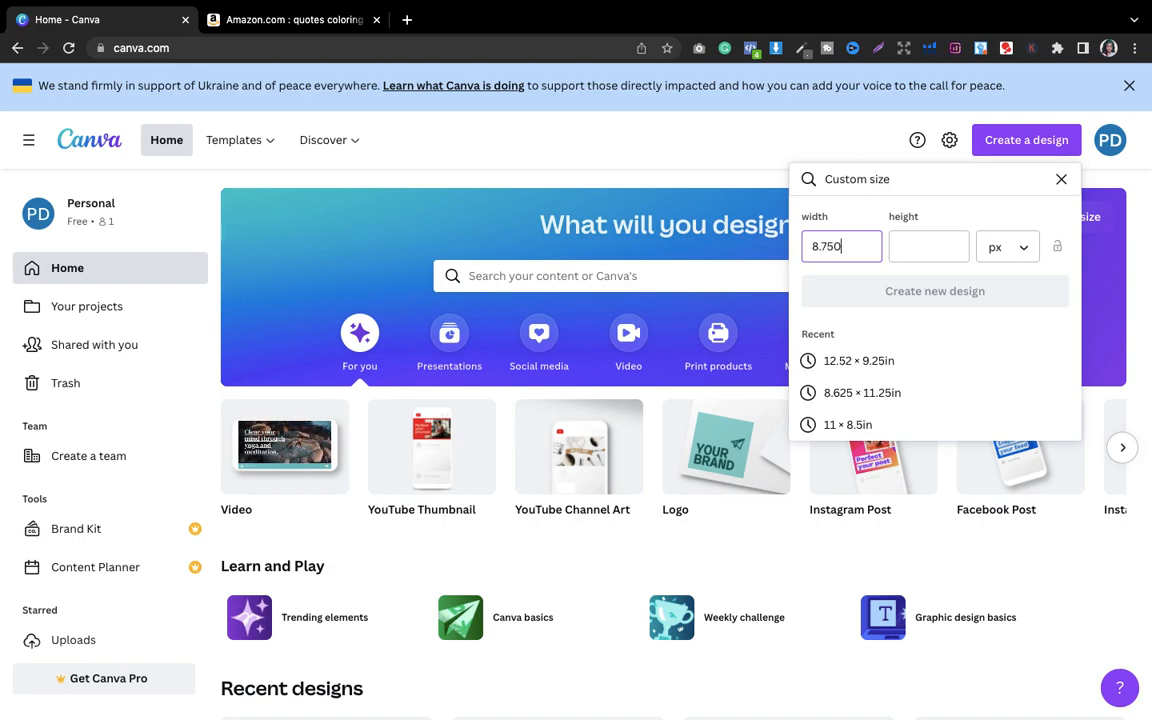
left_click(923, 245)
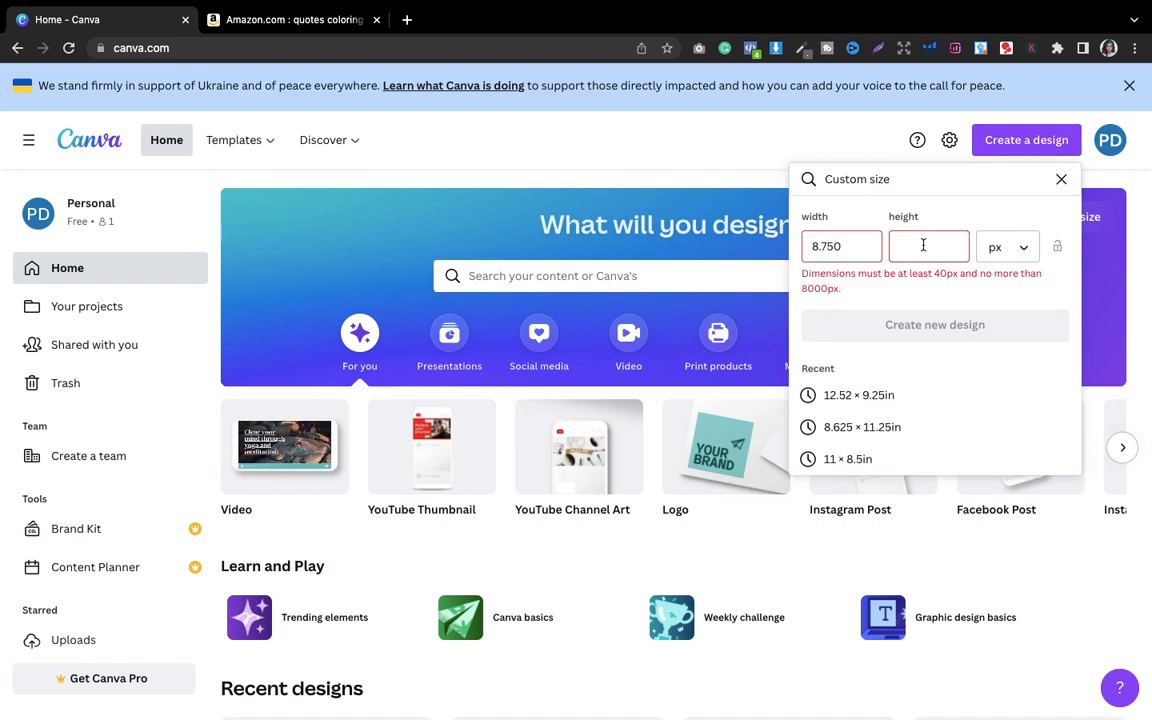
left_click(1015, 248)
left_click(996, 281)
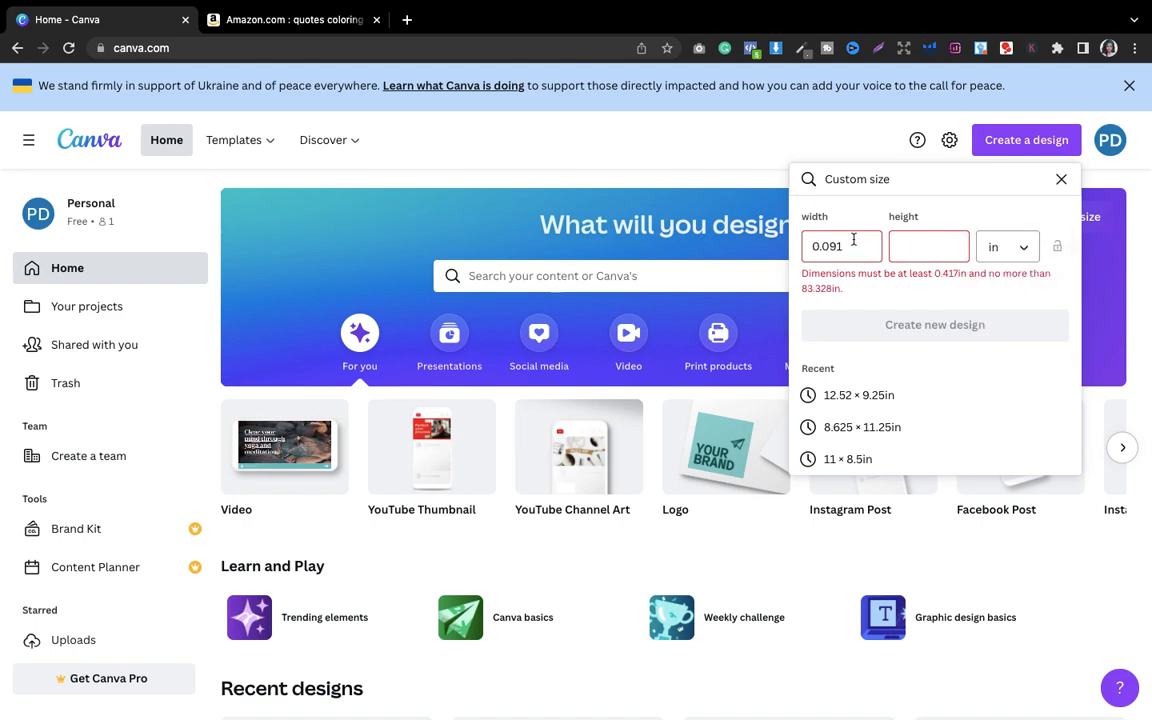
Step: Set the custom size to 8.75 in wide and 11.250 in high, and create the new design
key("BackSpace")
key("BackSpace")
key("BackSpace")
key("BackSpace")
key("BackSpace")
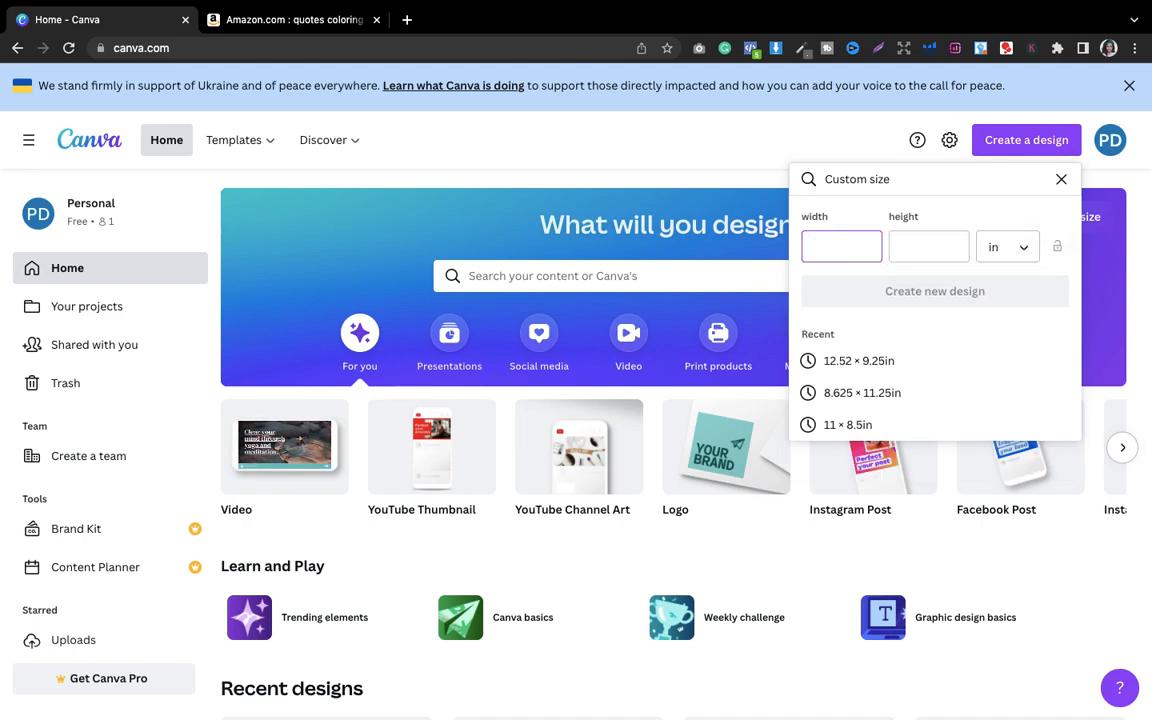
type("8.75")
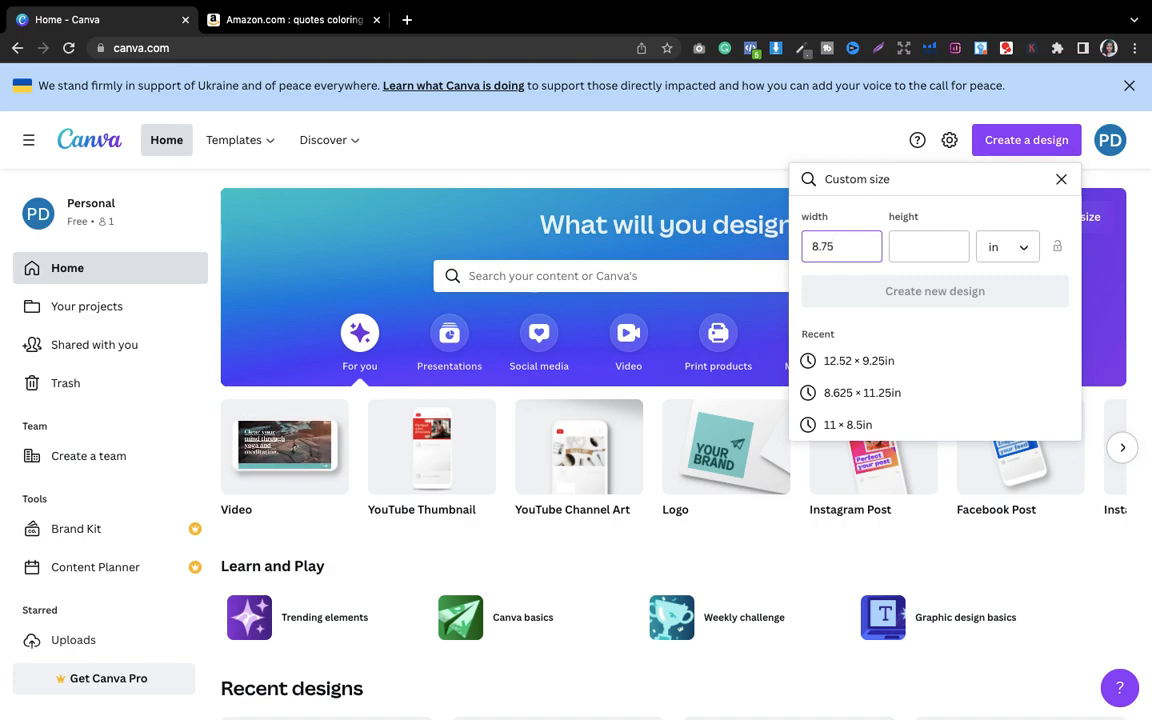
left_click(900, 247)
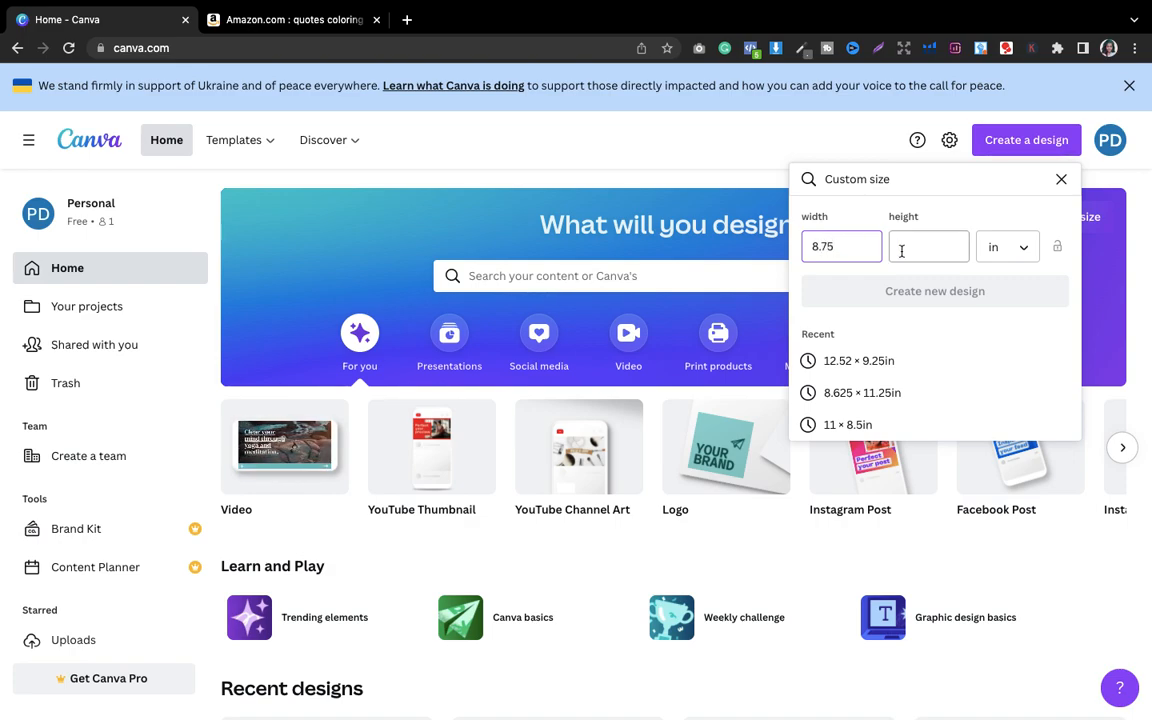
type("11.250")
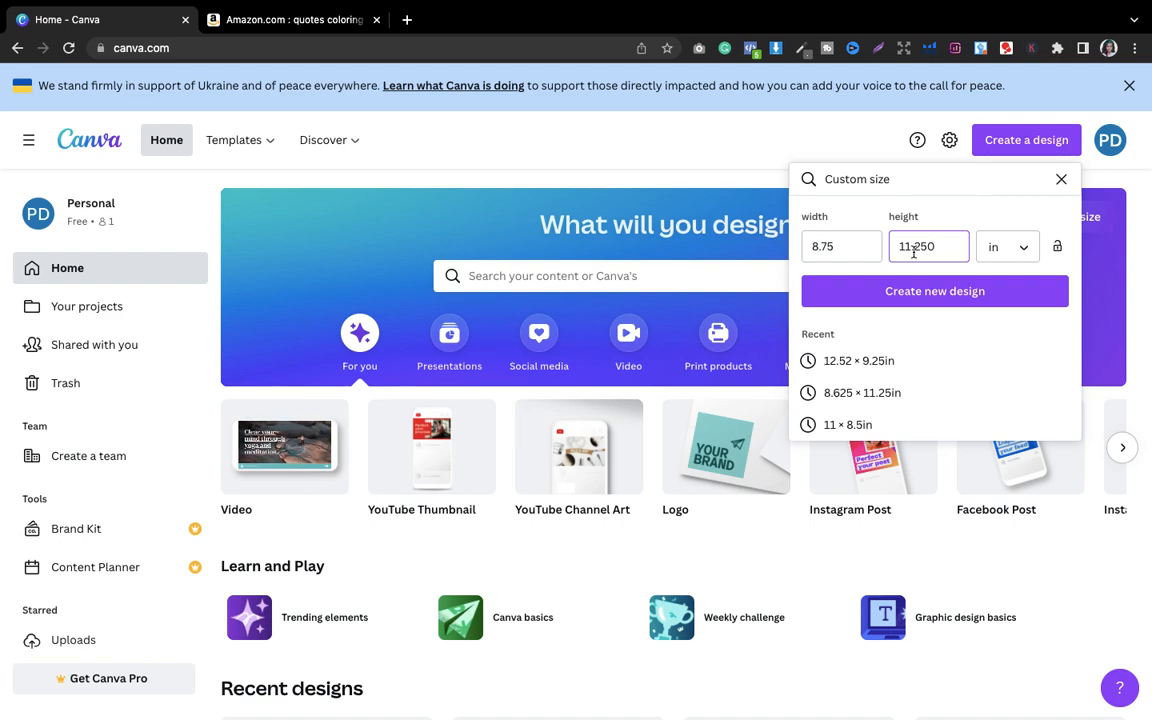
left_click(929, 290)
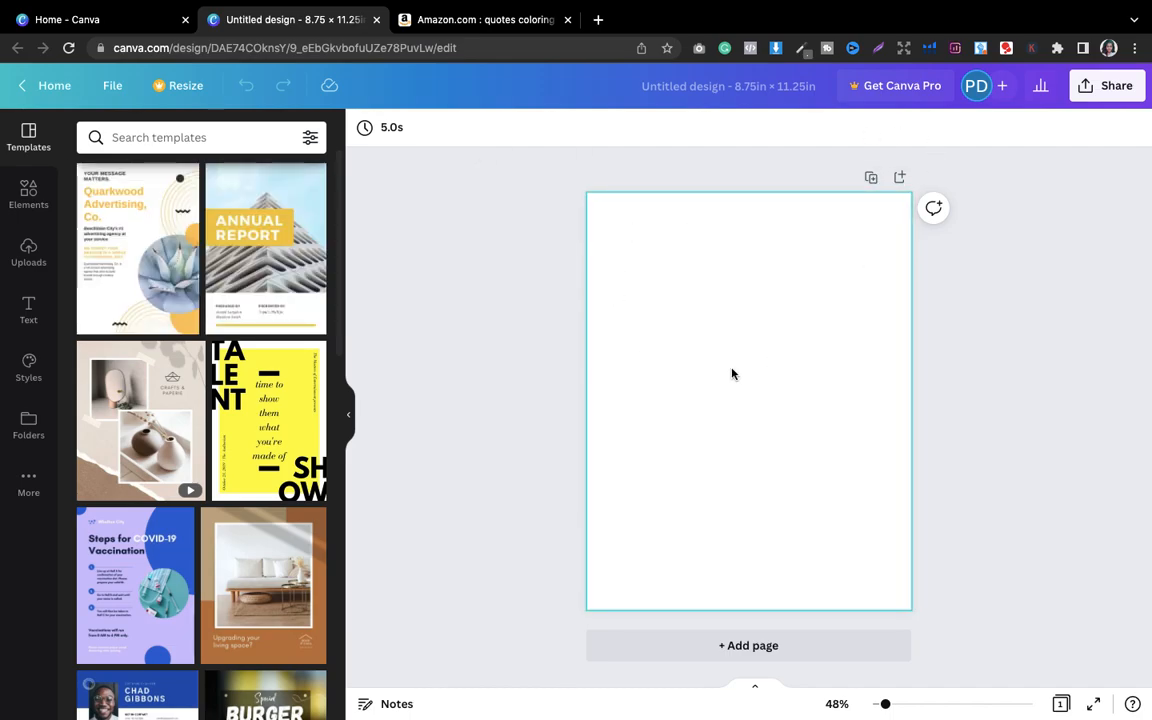
Step: Search the elements library for "flower pattern"
left_click(18, 189)
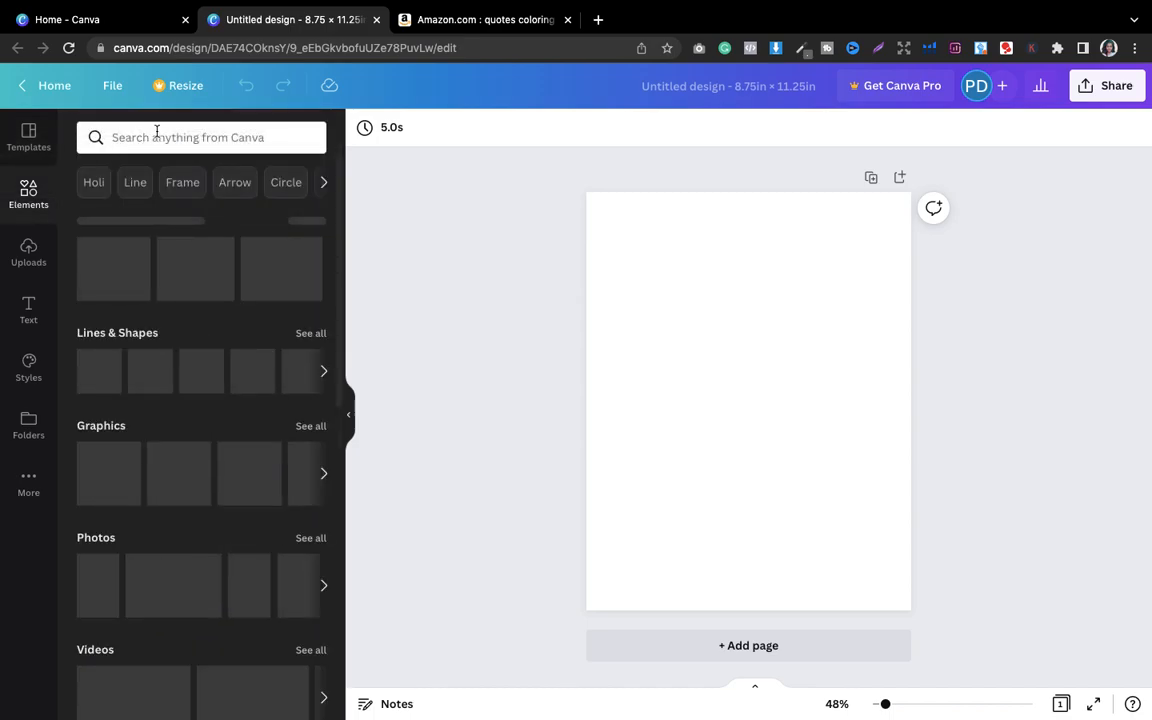
left_click(157, 133)
left_click(140, 210)
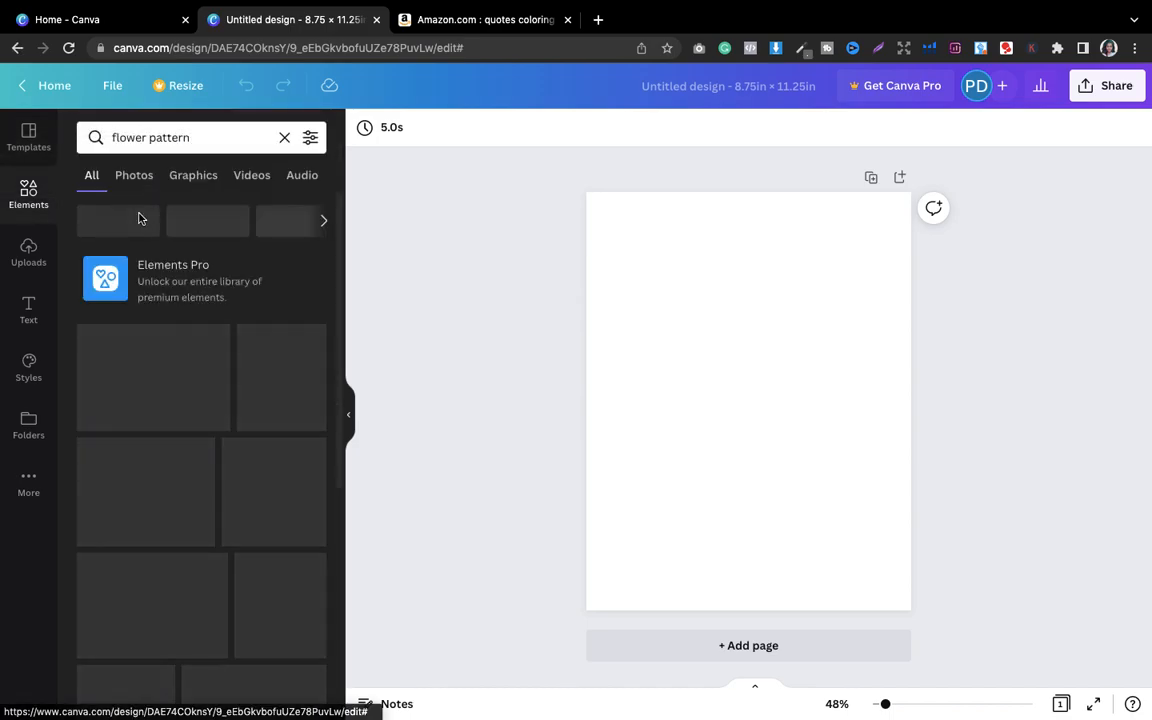
left_click(203, 134)
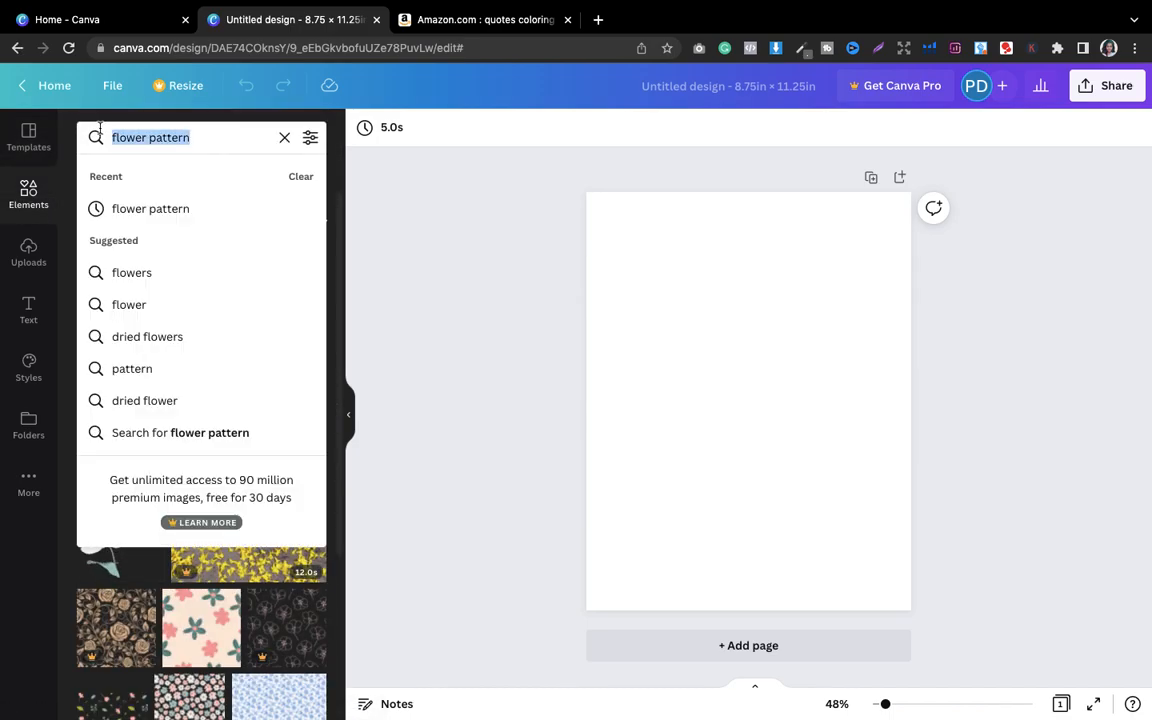
left_click(203, 133)
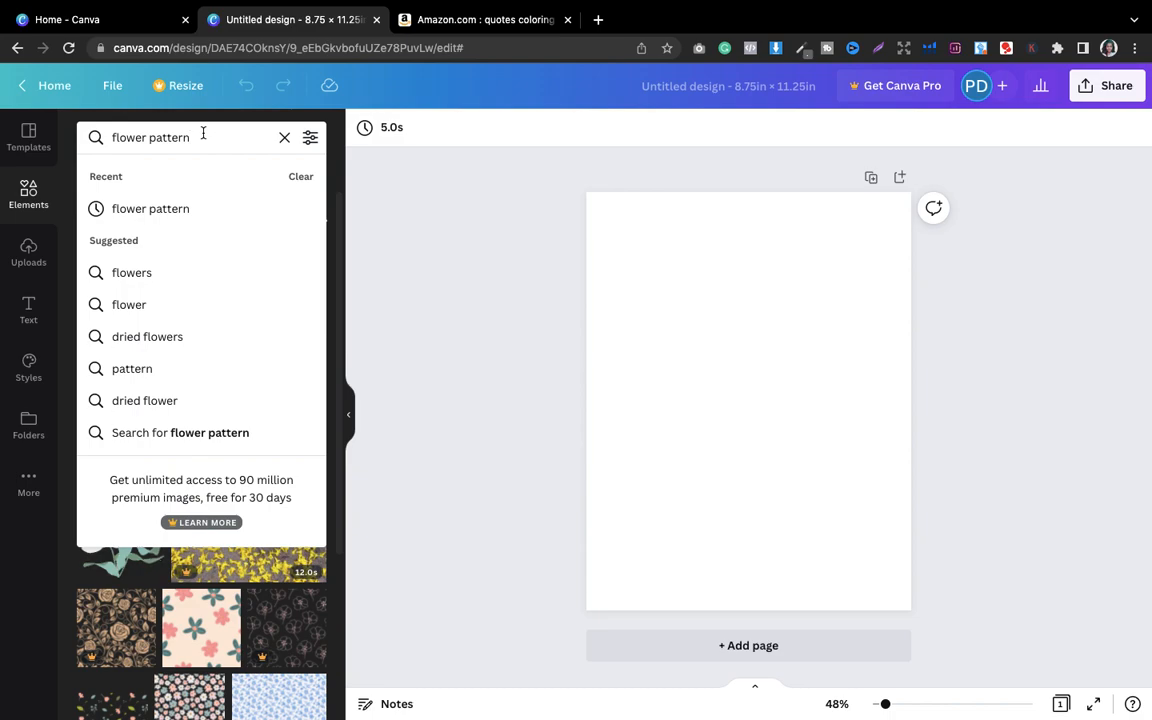
key("Return")
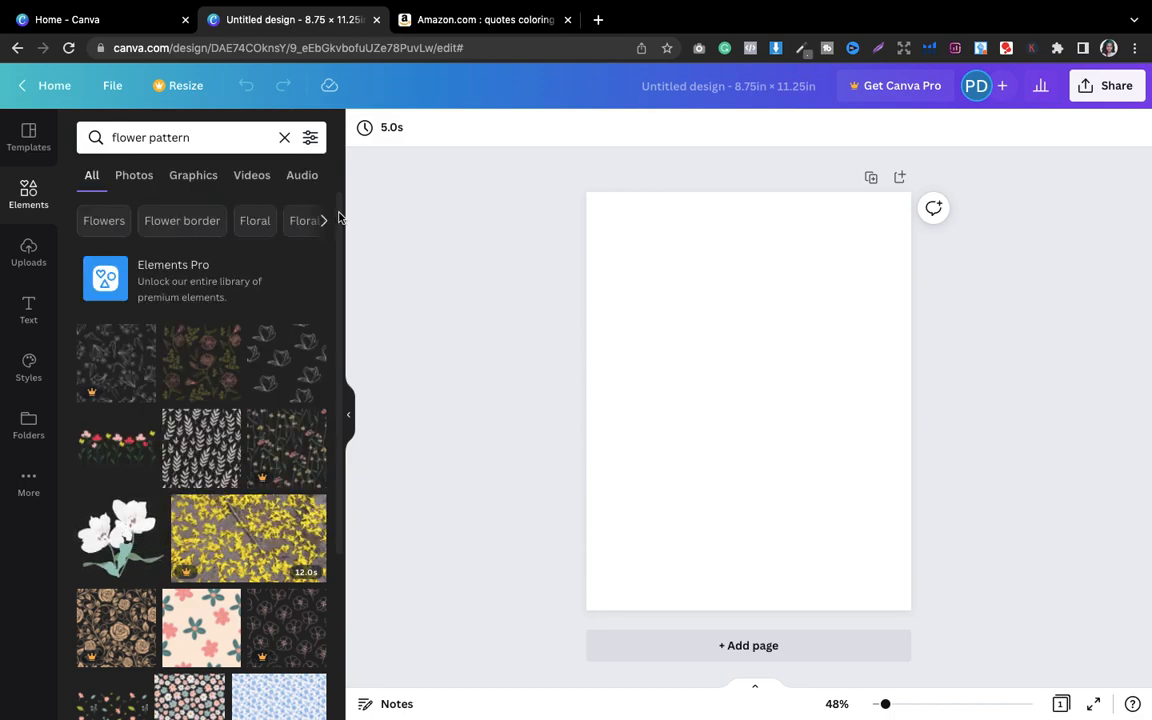
Step: Place the black outline flower pattern on page 1 and create a blank page 2 by duplicating the page and deleting its pattern
scroll(300, 264, "down", 2)
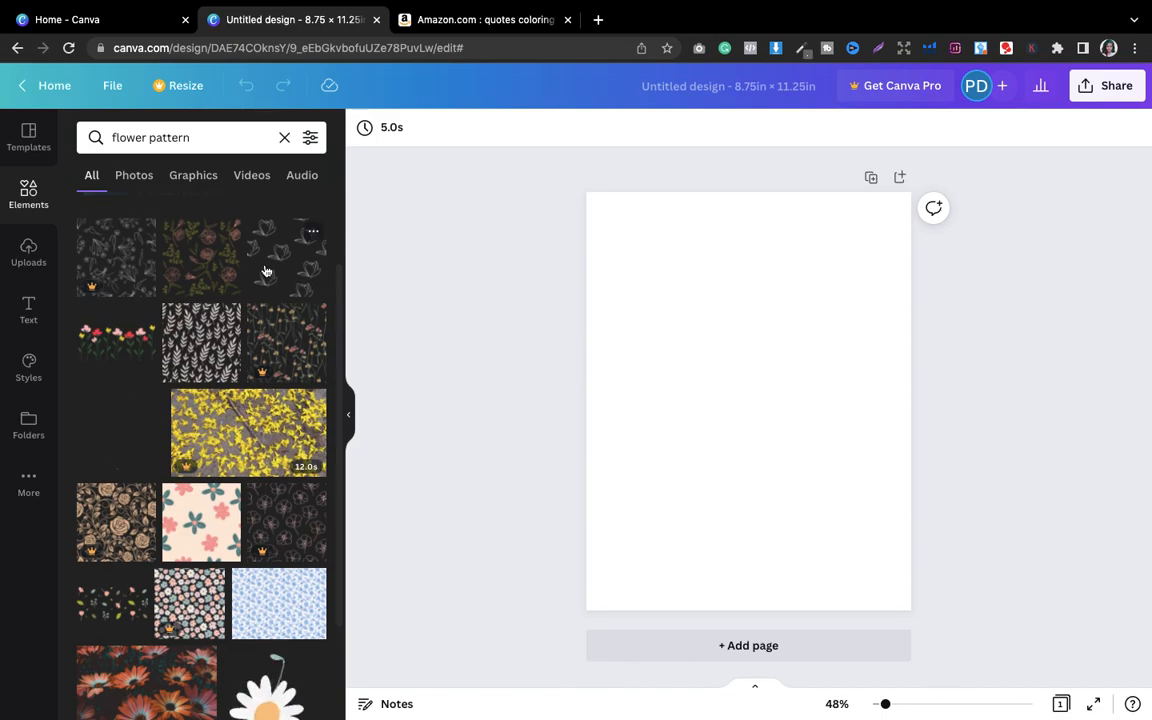
left_click(266, 271)
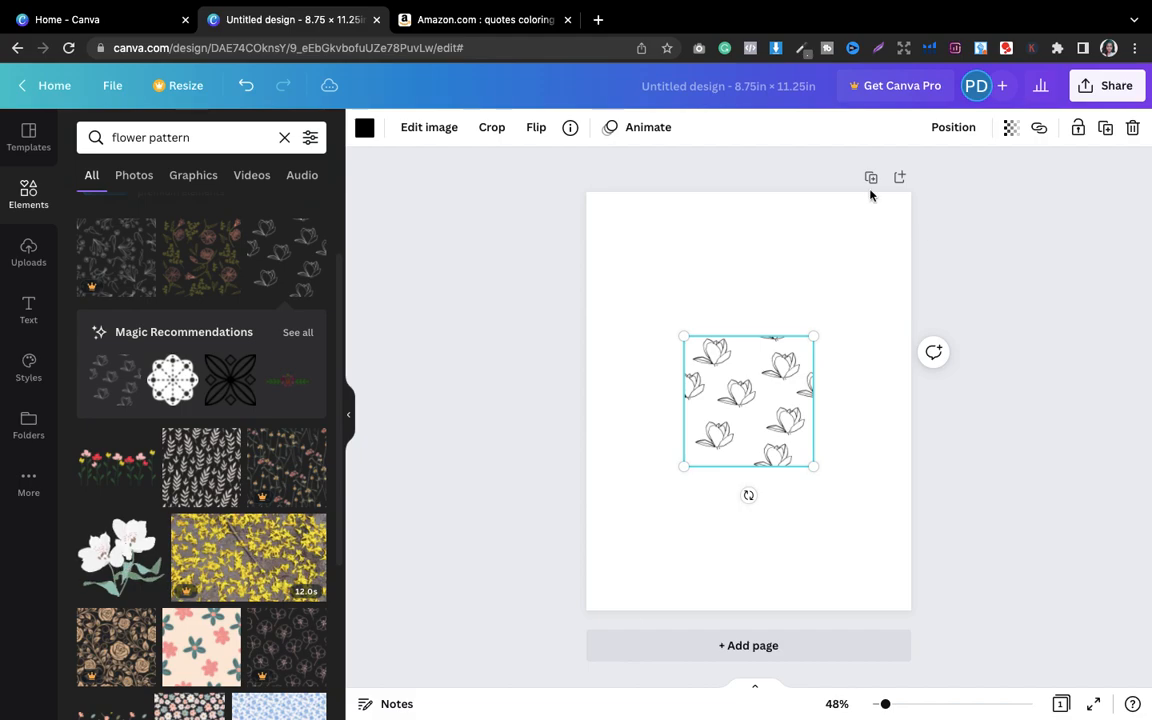
left_click(871, 178)
left_click(743, 382)
key("Delete")
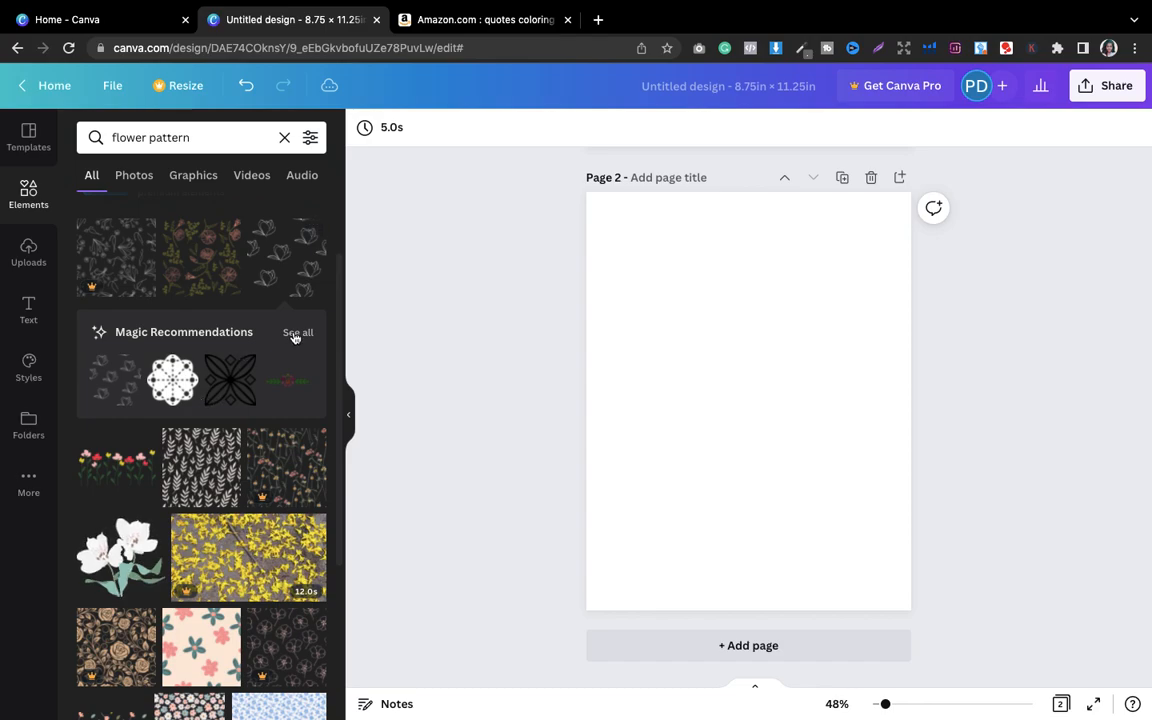
Step: Try the yellow flower pattern with dark leaves from the search results on page 2 and delete it
scroll(340, 400, "down", 3)
scroll(340, 462, "down", 4)
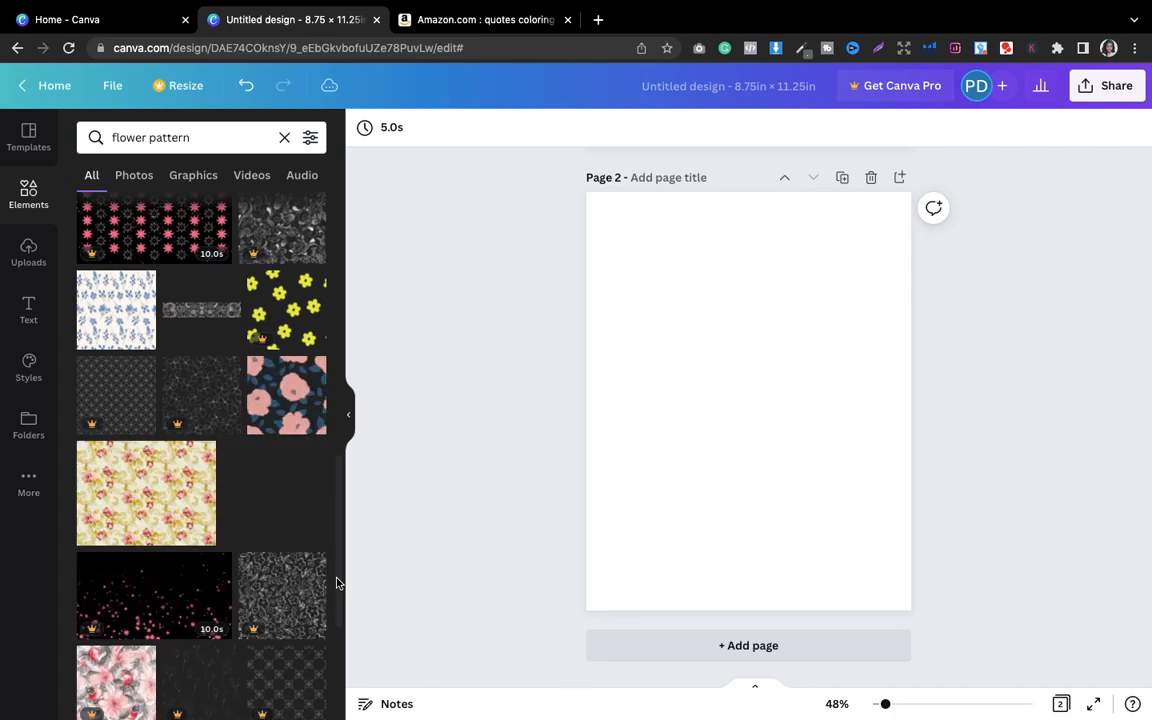
scroll(337, 583, "down", 3)
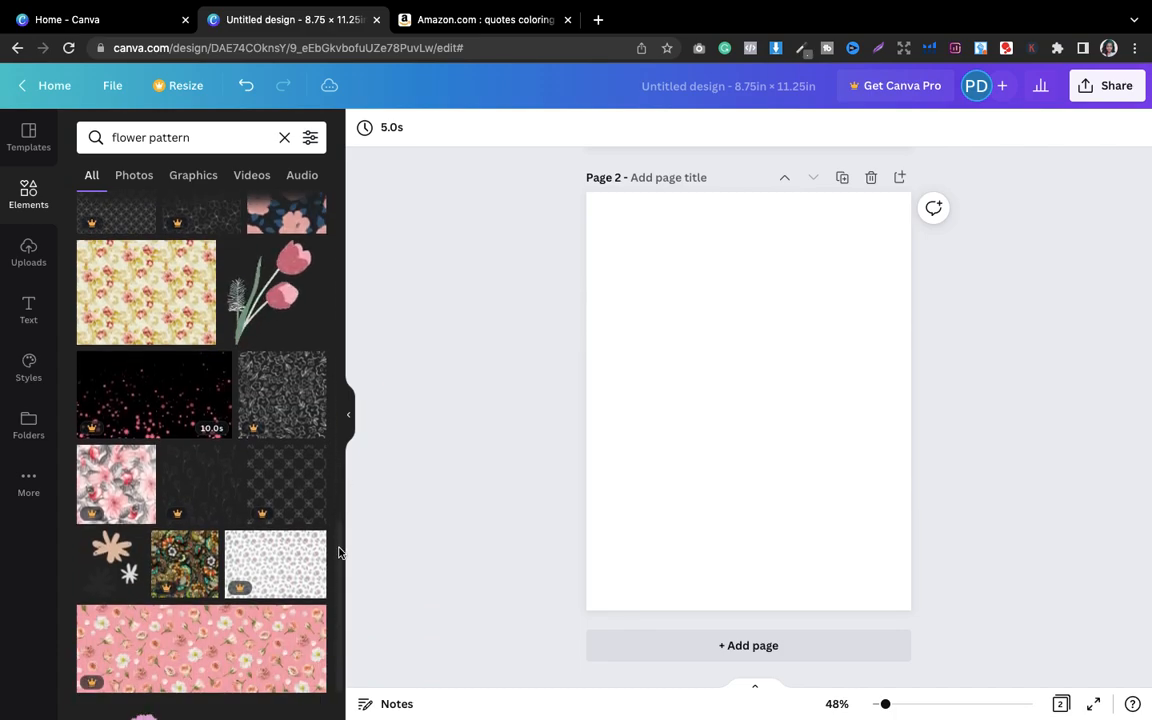
scroll(336, 600, "down", 4)
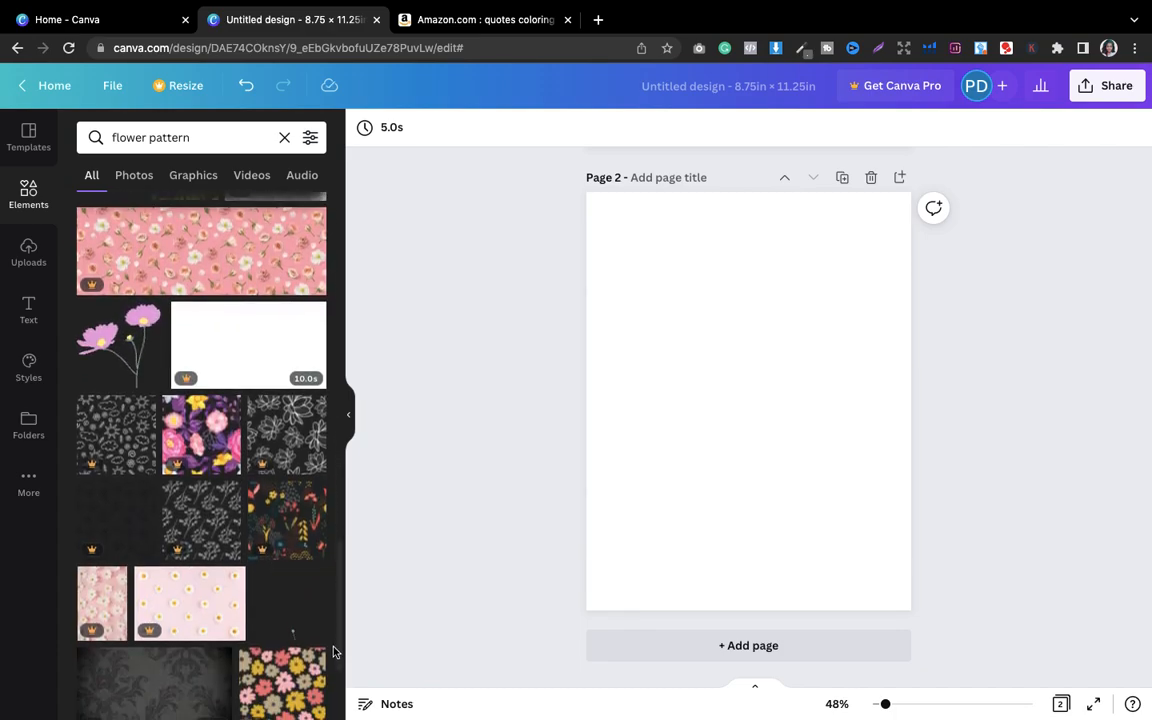
scroll(335, 651, "down", 3)
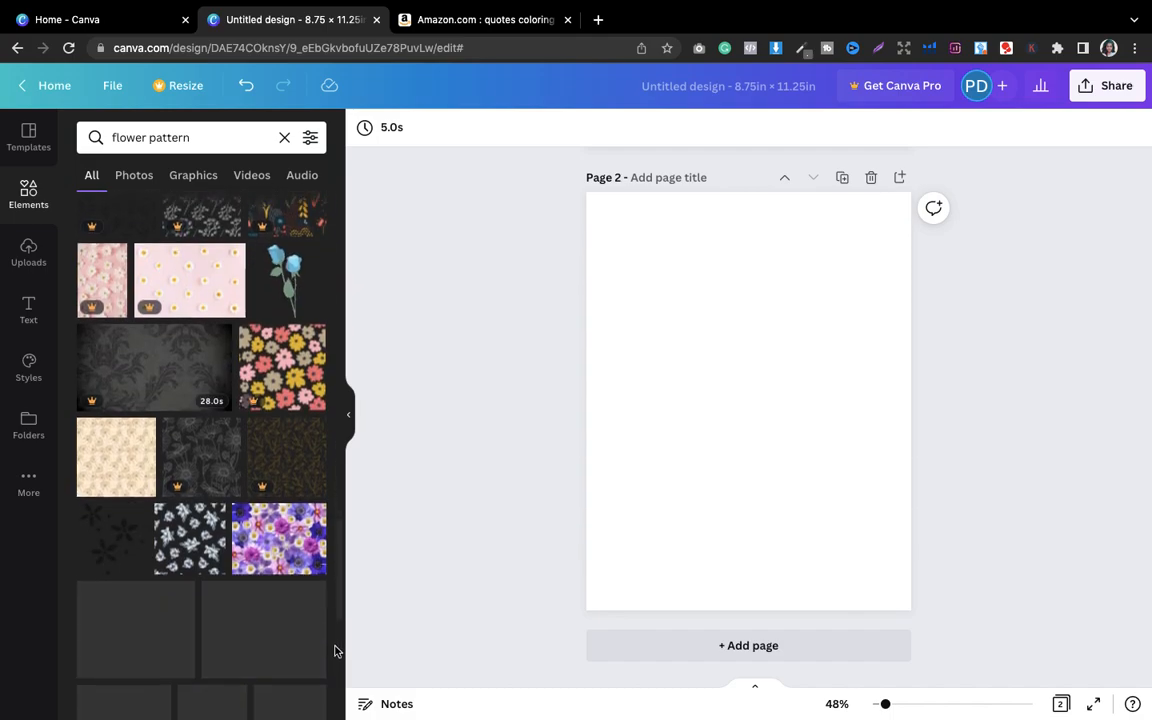
scroll(337, 640, "down", 3)
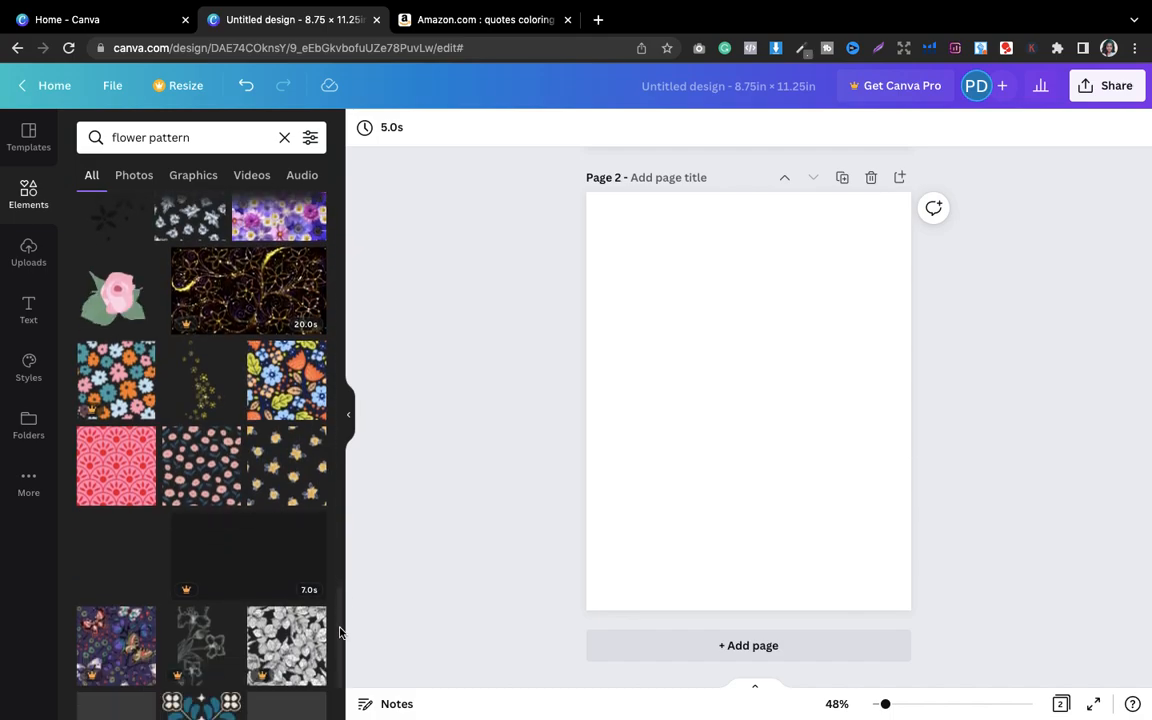
scroll(339, 632, "down", 1)
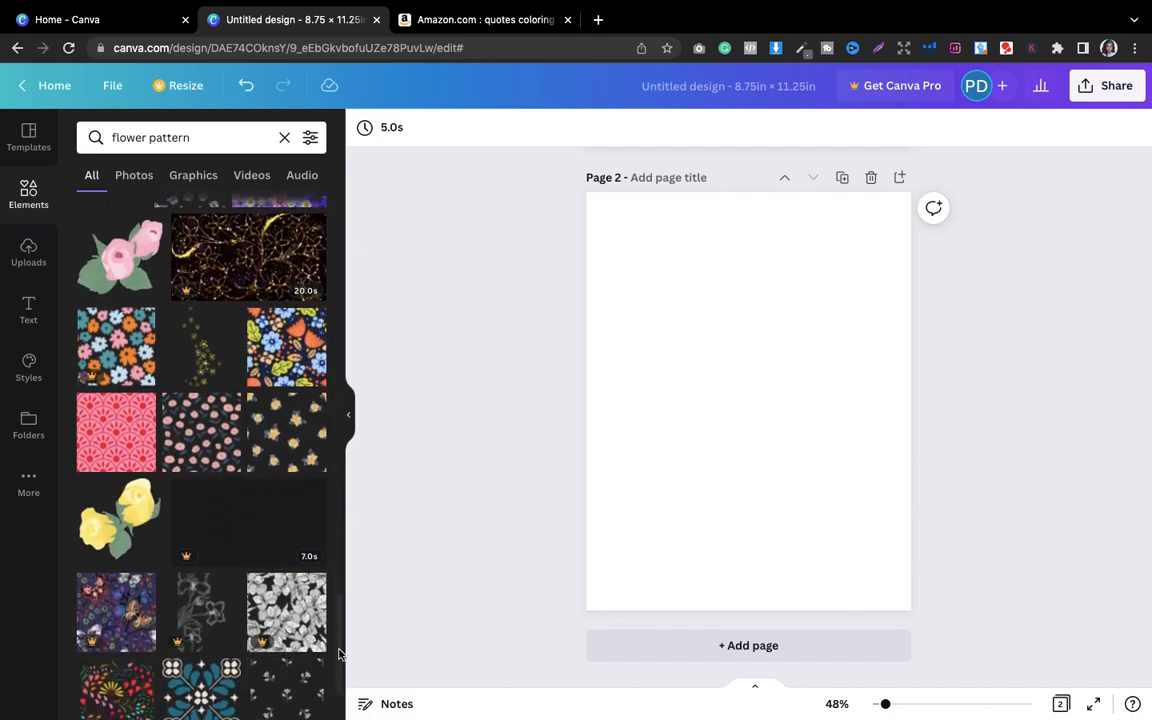
scroll(338, 650, "down", 2)
left_click(286, 245)
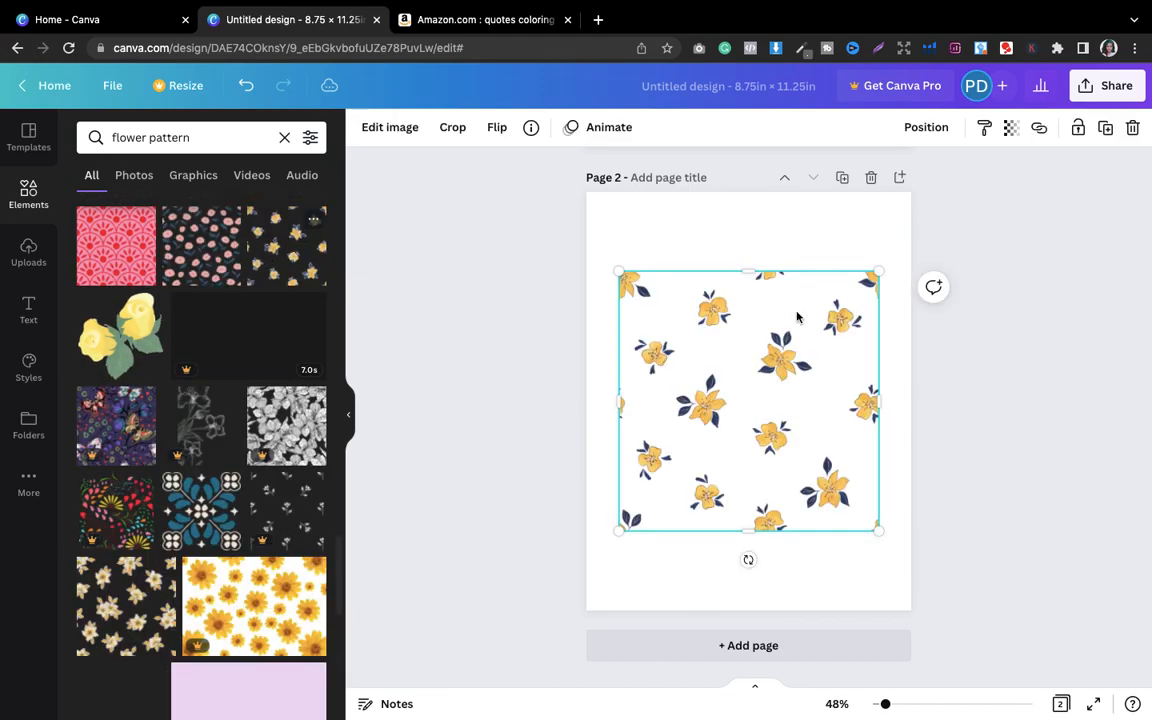
key("BackSpace")
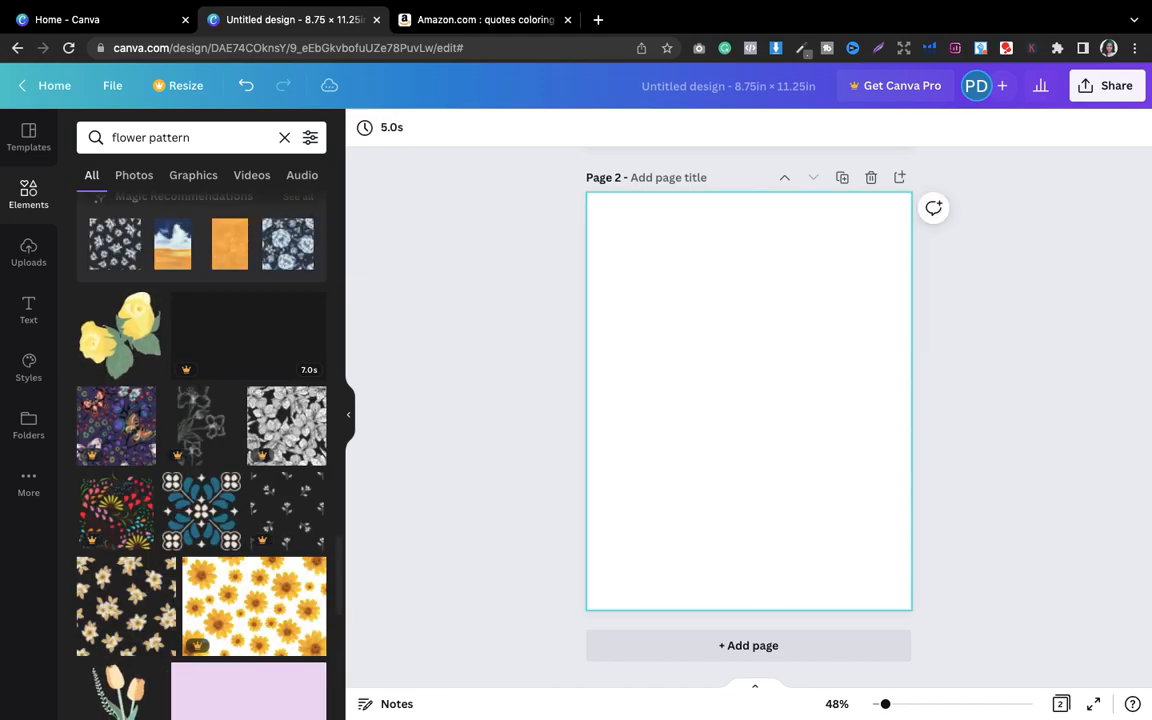
Step: Try the pale floral scroll pattern from further down the results on page 2 and delete it
left_click_drag(339, 569, 332, 714)
left_click(128, 487)
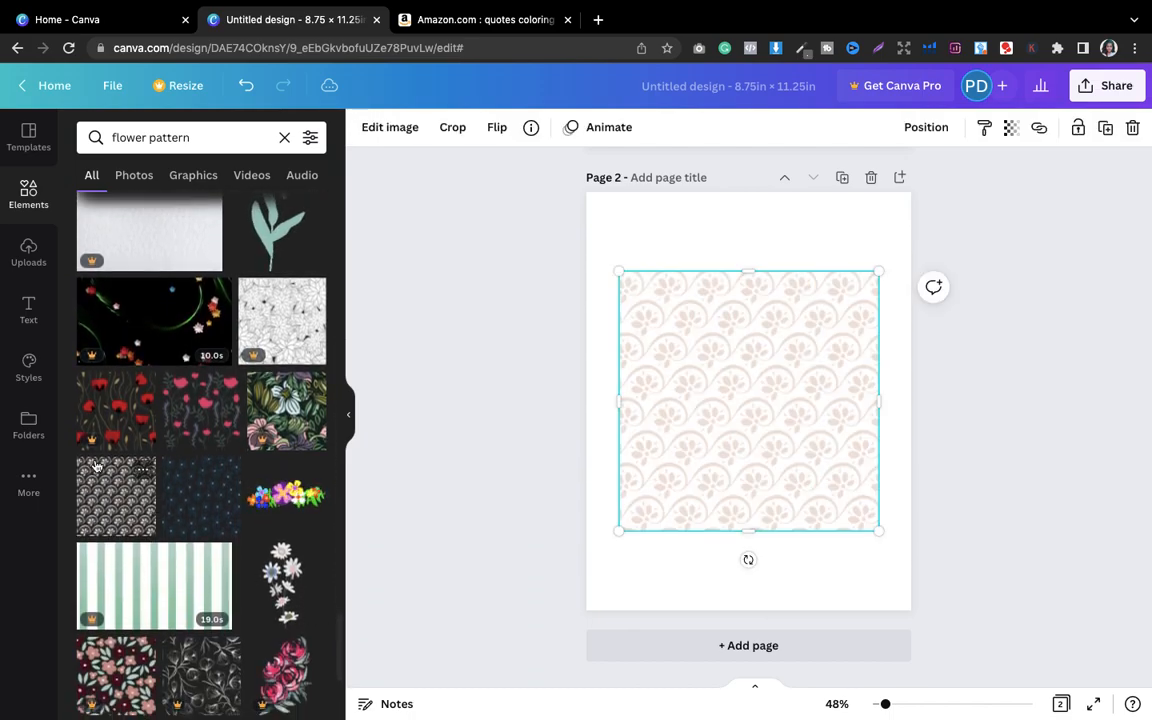
key("Delete")
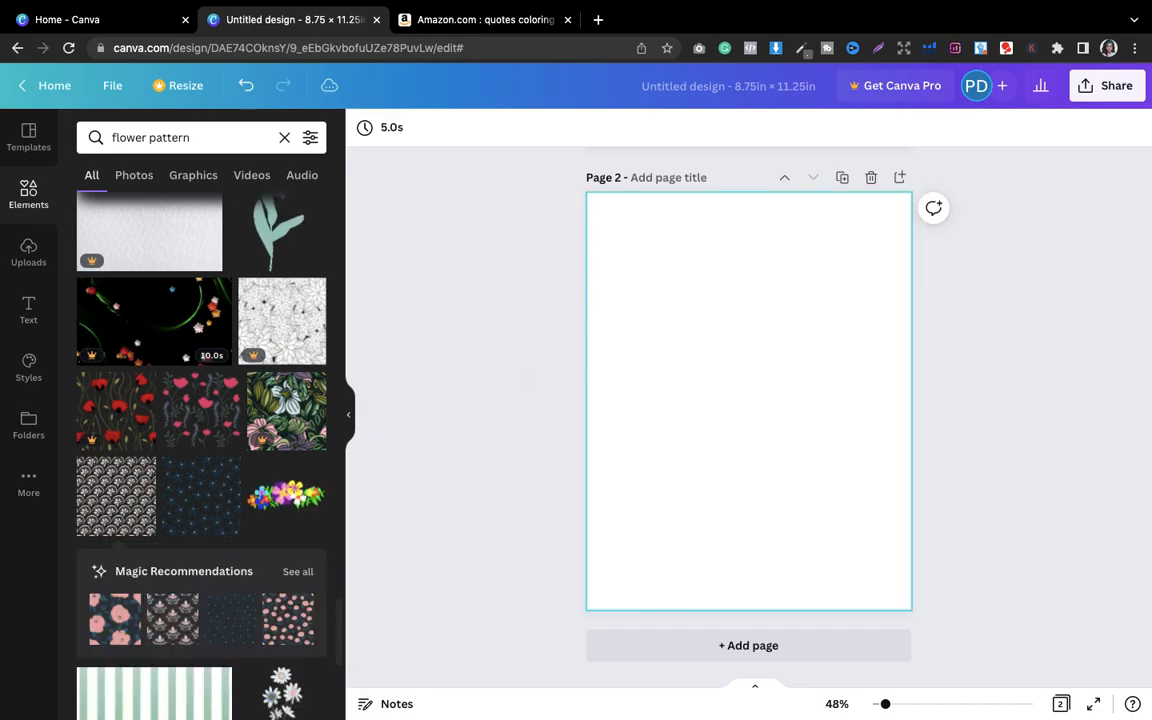
Step: Add the black outline flower pattern to page 2 to open all its Magic Recommendations, and delete the pattern from the page
left_click_drag(334, 612, 337, 687)
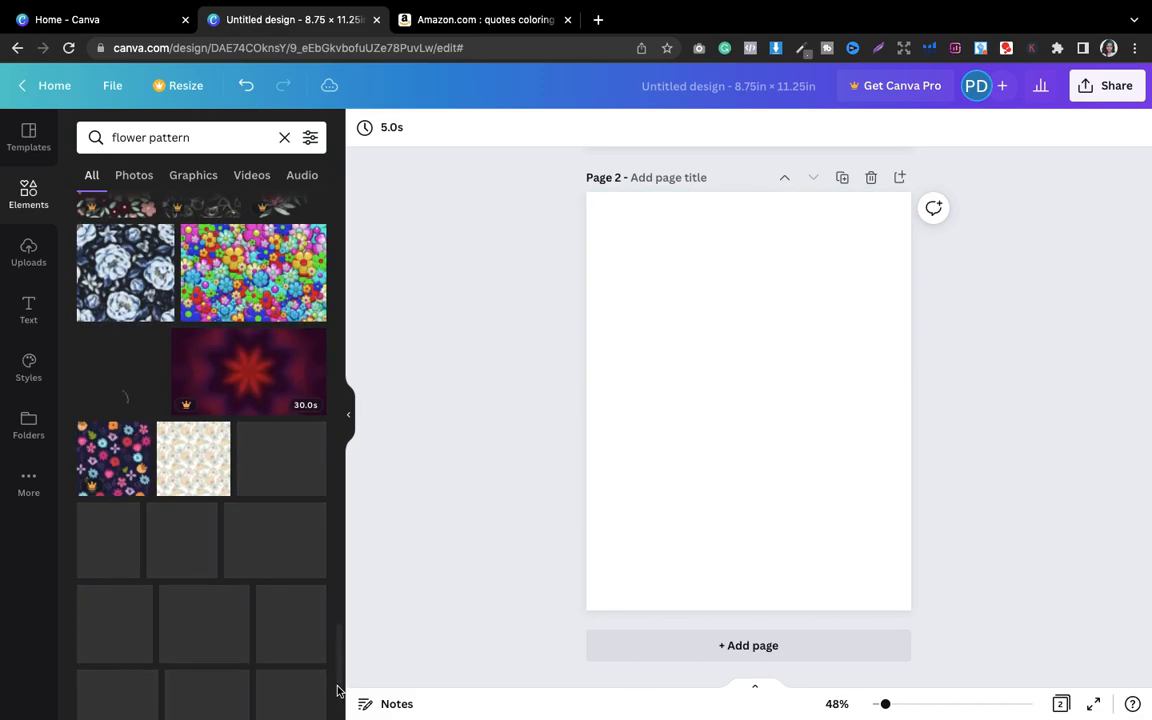
left_click_drag(346, 514, 365, 223)
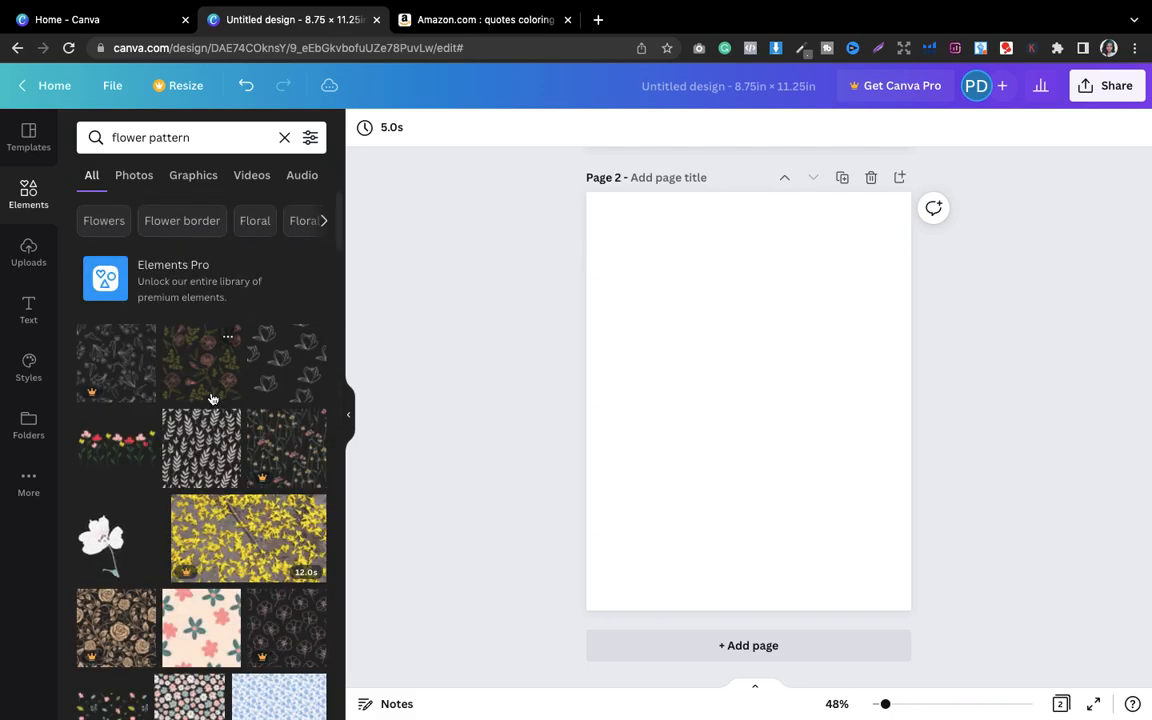
left_click(281, 374)
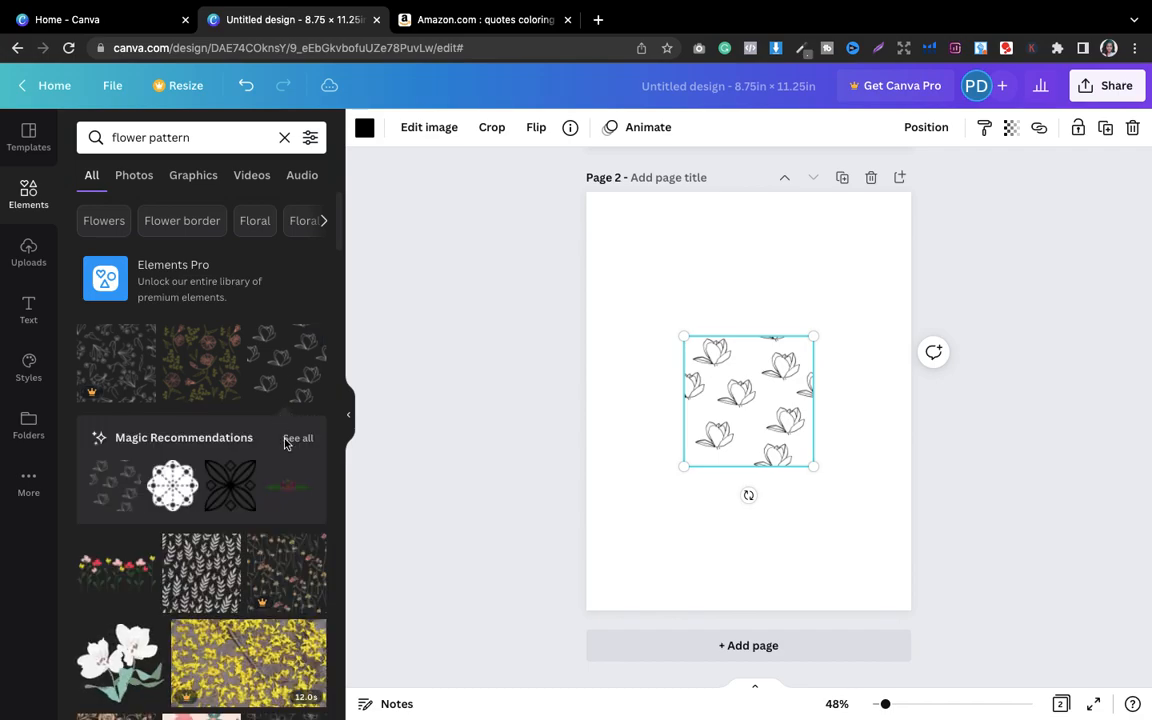
left_click(285, 439)
key("Delete")
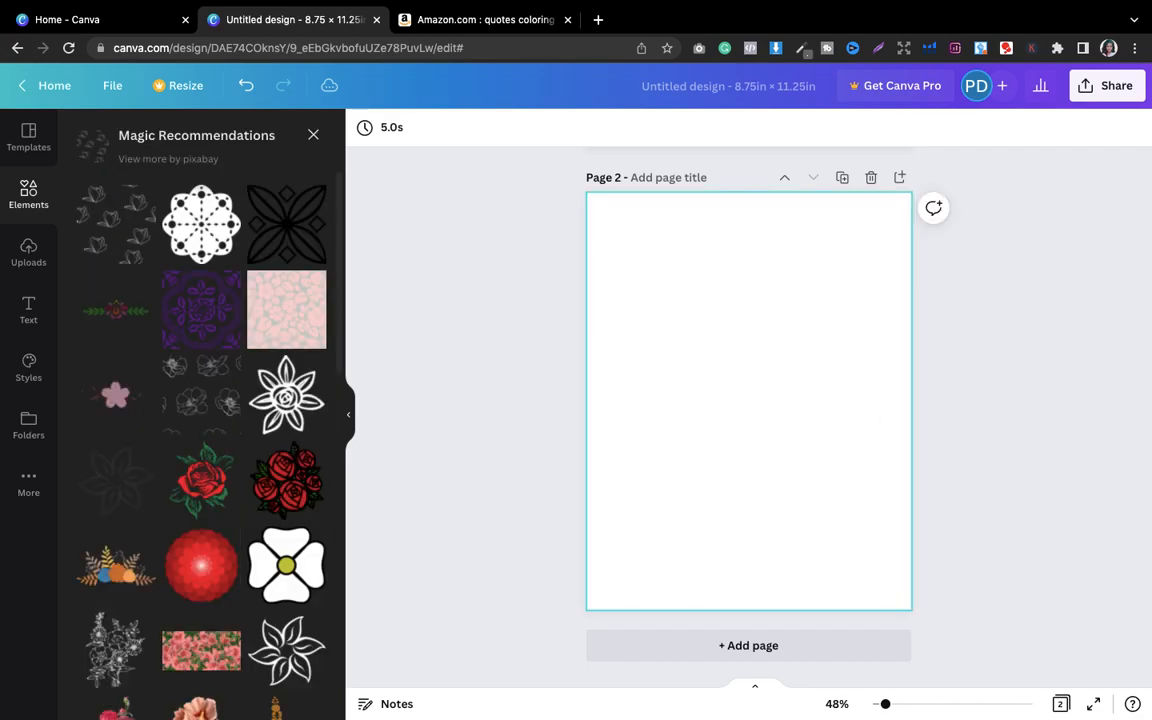
Step: Add the star-shaped floral mandala from the recommendations to page 2 and enlarge it over the page's upper-left corner
left_click_drag(341, 216, 325, 442)
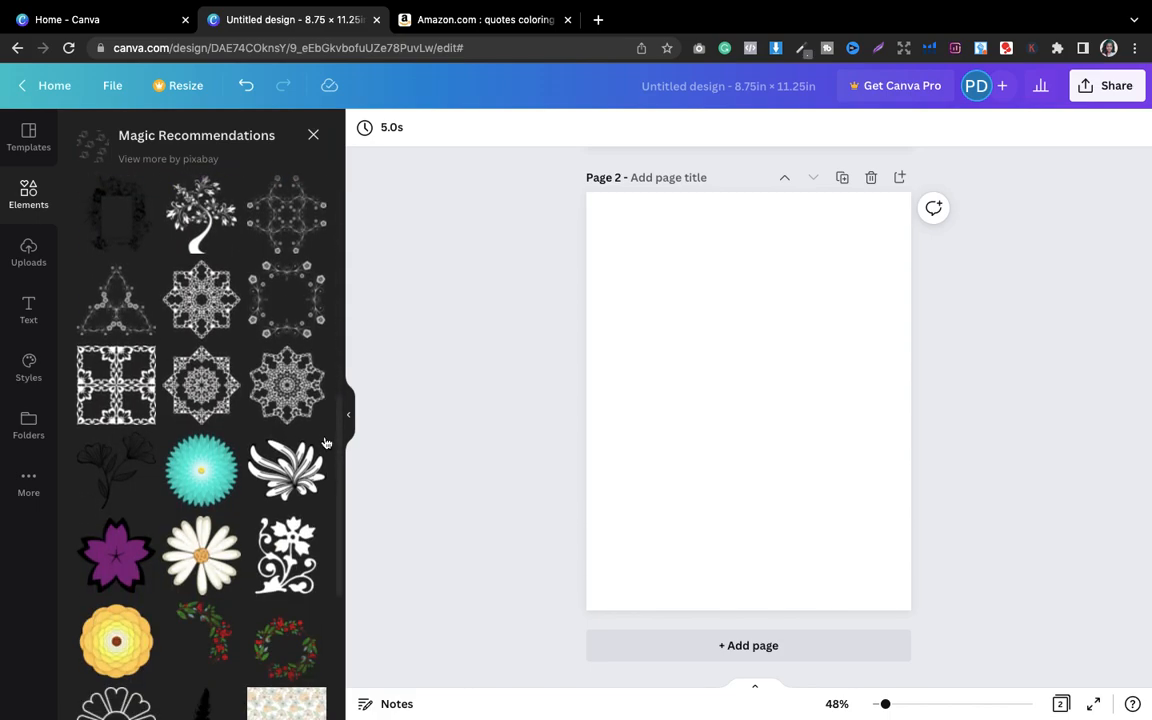
left_click(185, 311)
left_click_drag(730, 432, 607, 261)
left_click_drag(691, 290, 718, 317)
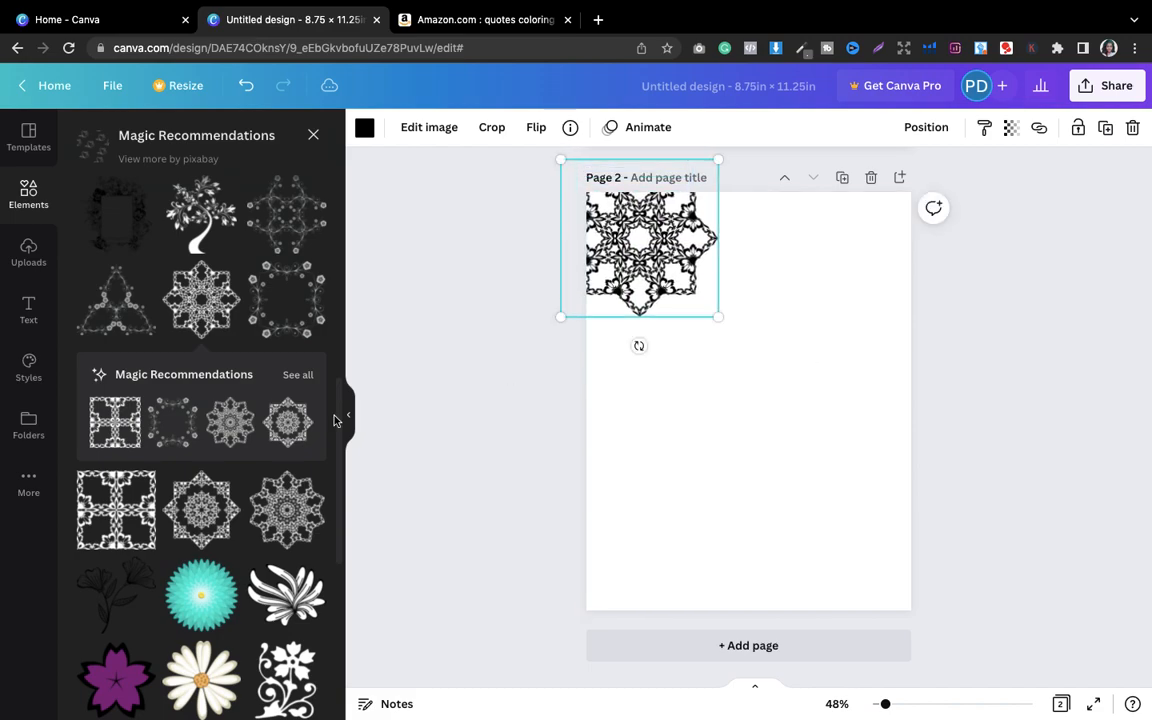
Step: Add the ten-pointed floral mandala from the recommendations to page 2 and enlarge it over the page's lower-right corner
left_click(232, 498)
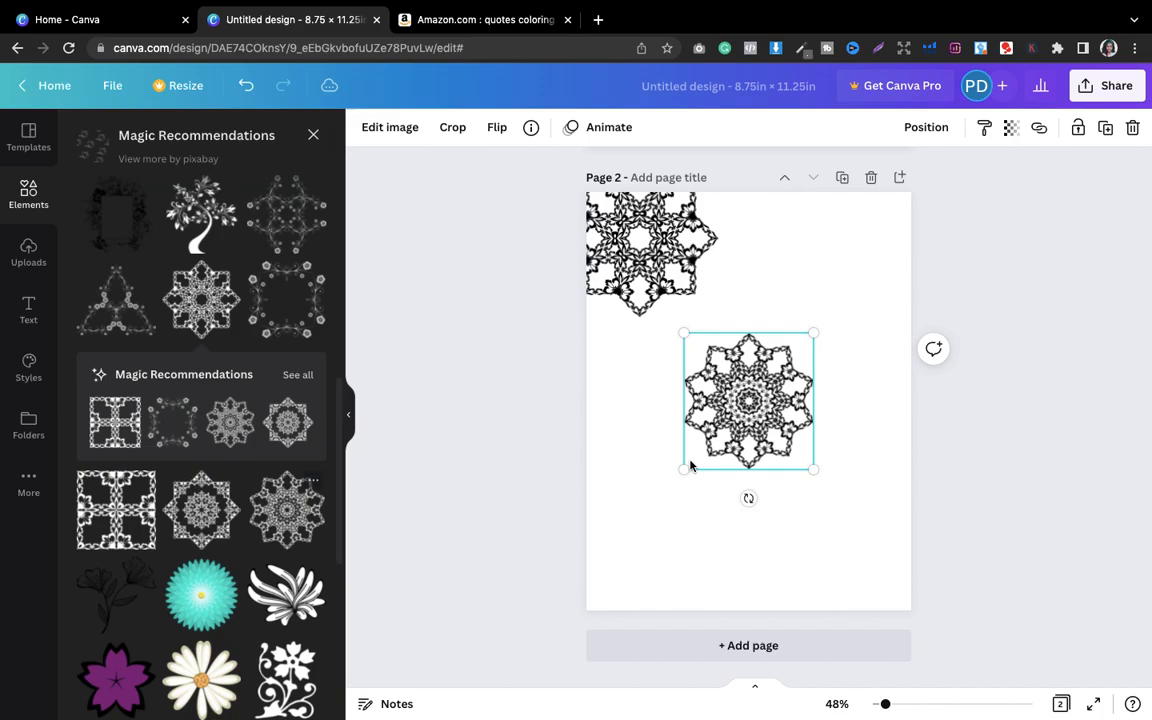
left_click_drag(740, 402, 860, 572)
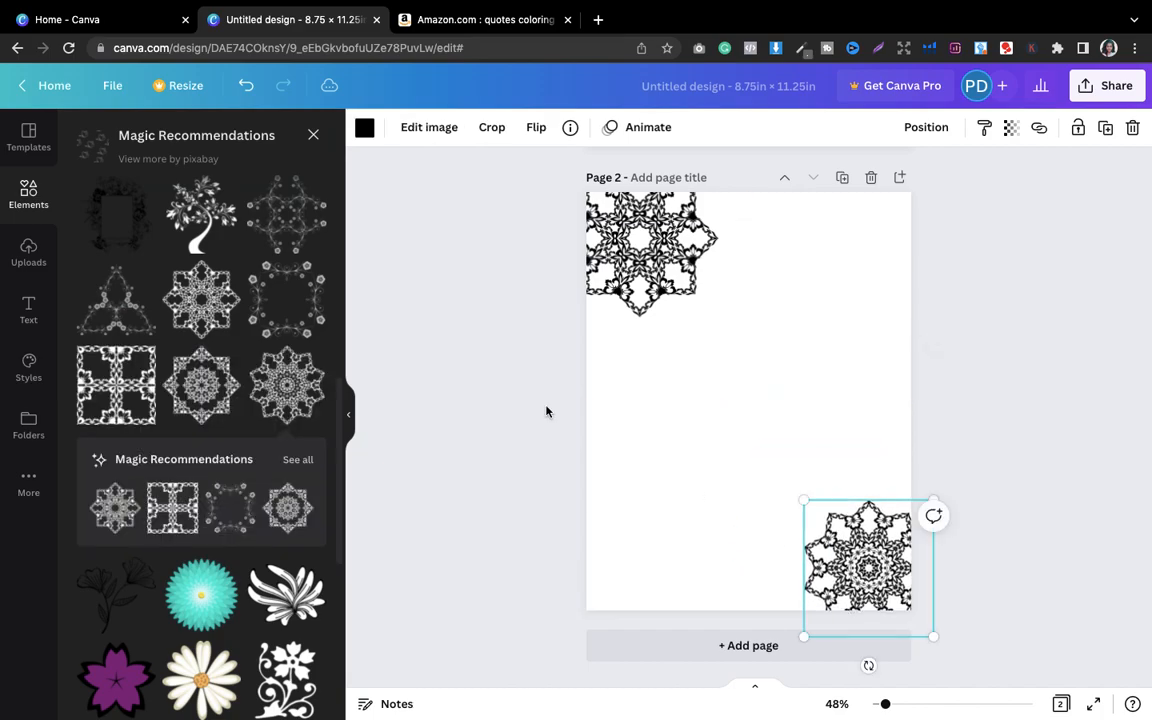
left_click_drag(806, 500, 773, 468)
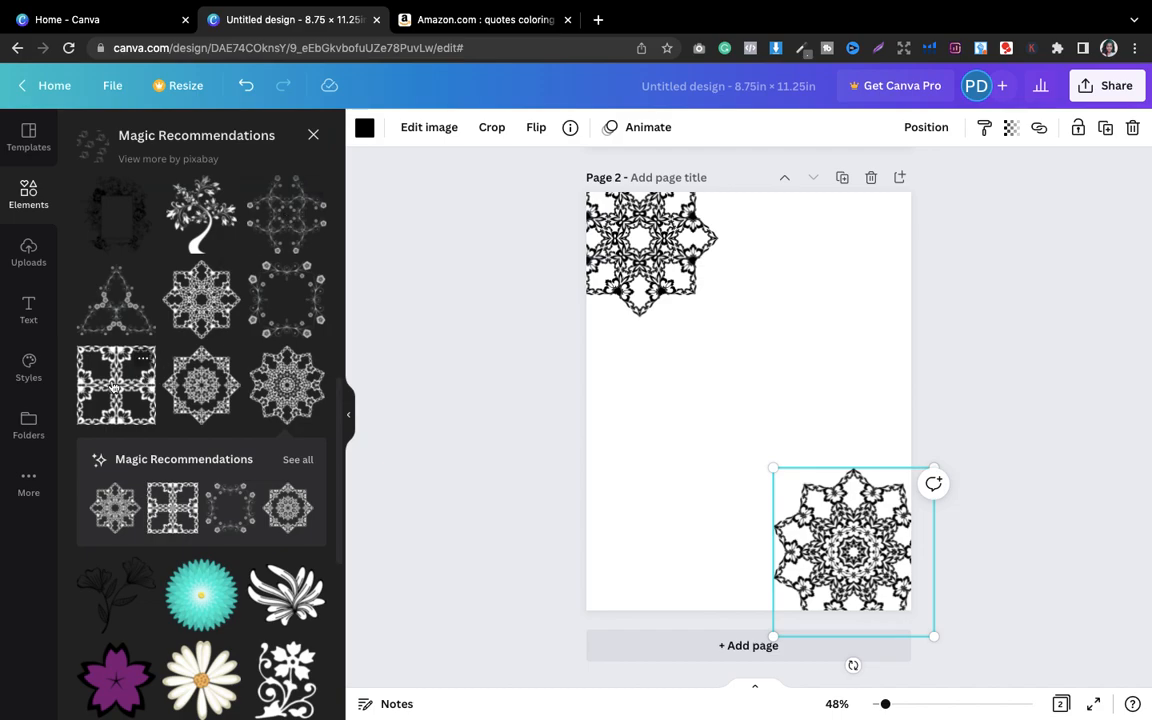
Step: Open all Magic Recommendations for that mandala and place the outlined spiral-centre flower over page 2's upper-right corner
left_click(297, 460)
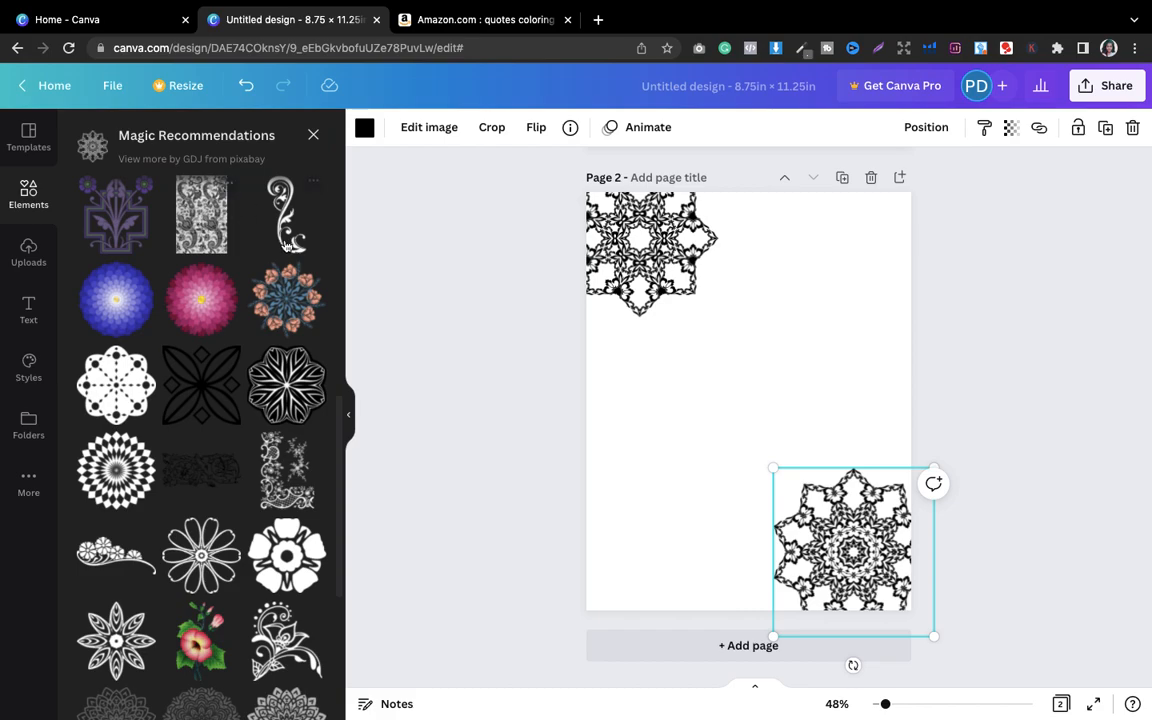
left_click_drag(340, 421, 349, 201)
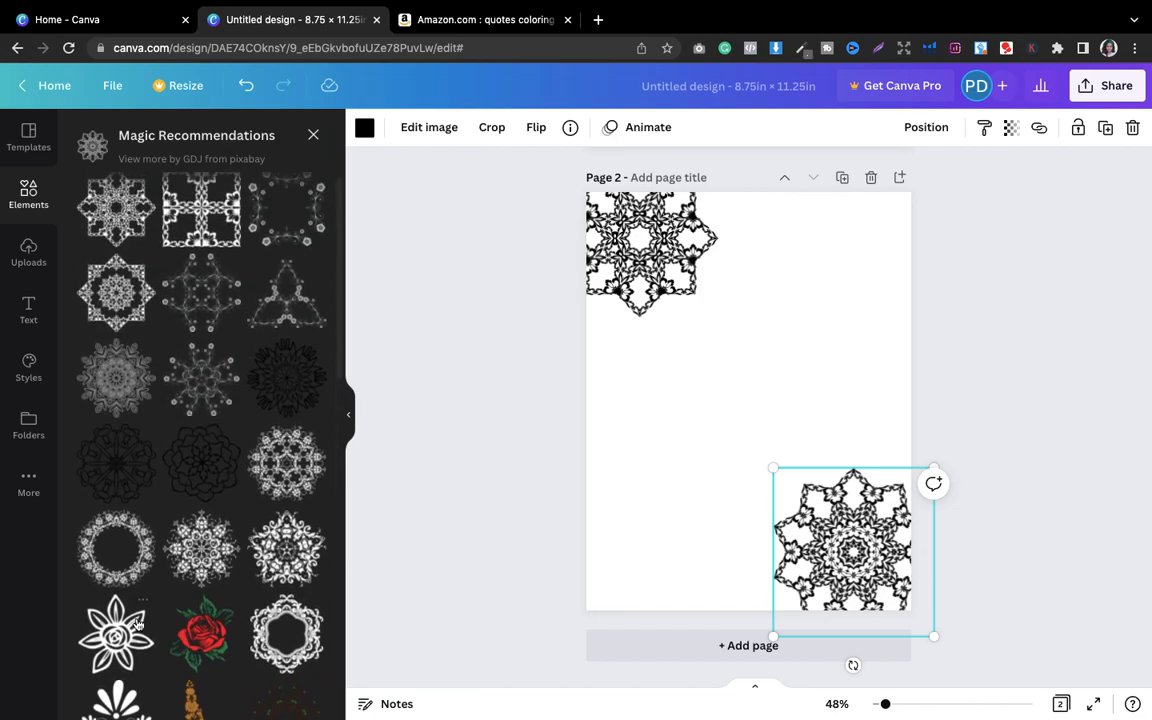
left_click(136, 624)
left_click_drag(738, 398, 859, 229)
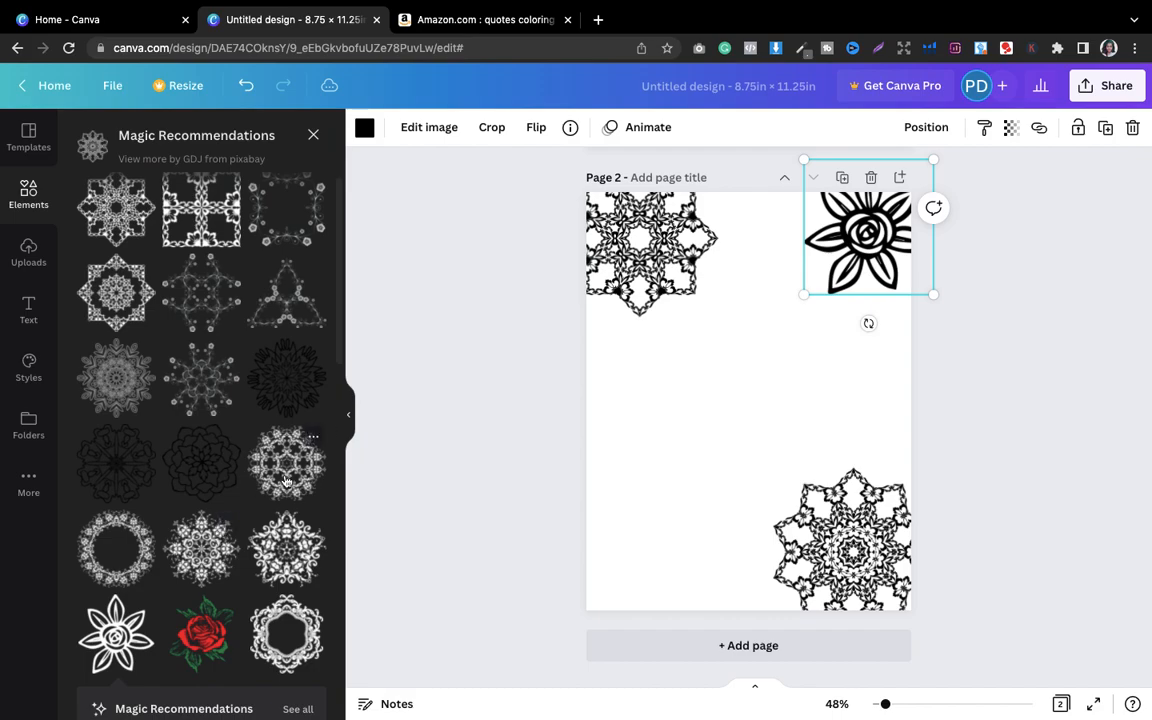
Step: Try the bold five-petal flower recommended for the outlined flower on page 2 and delete it
left_click_drag(338, 350, 338, 470)
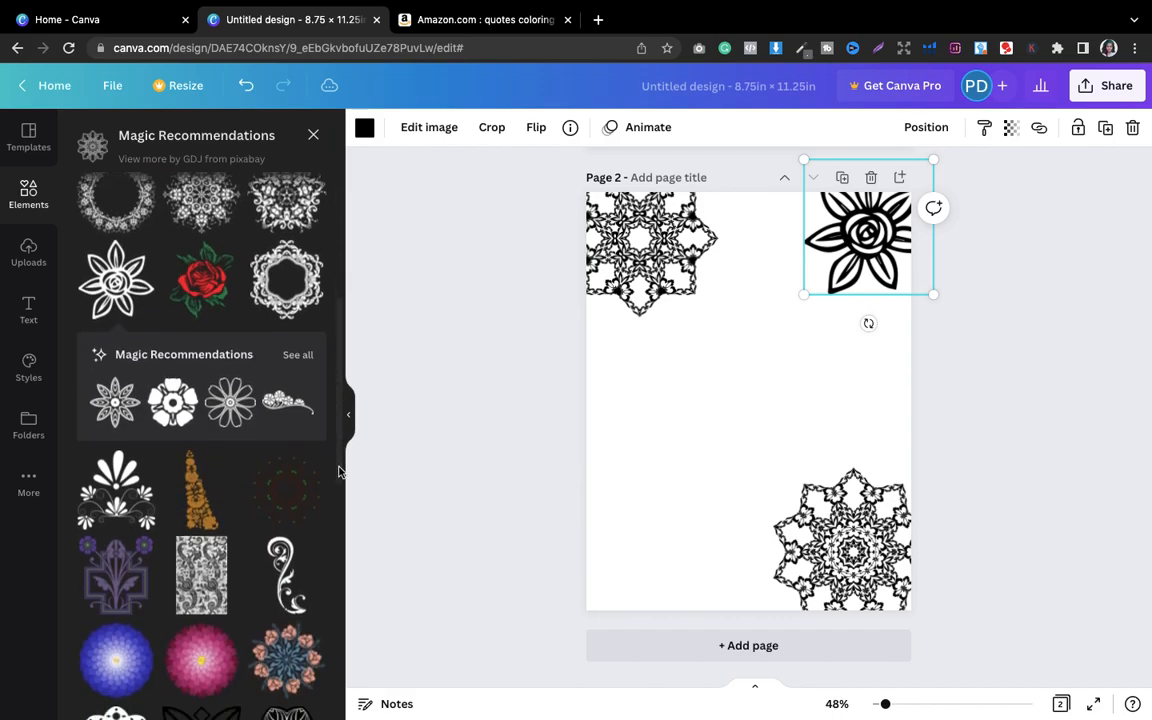
left_click(172, 402)
key("Delete")
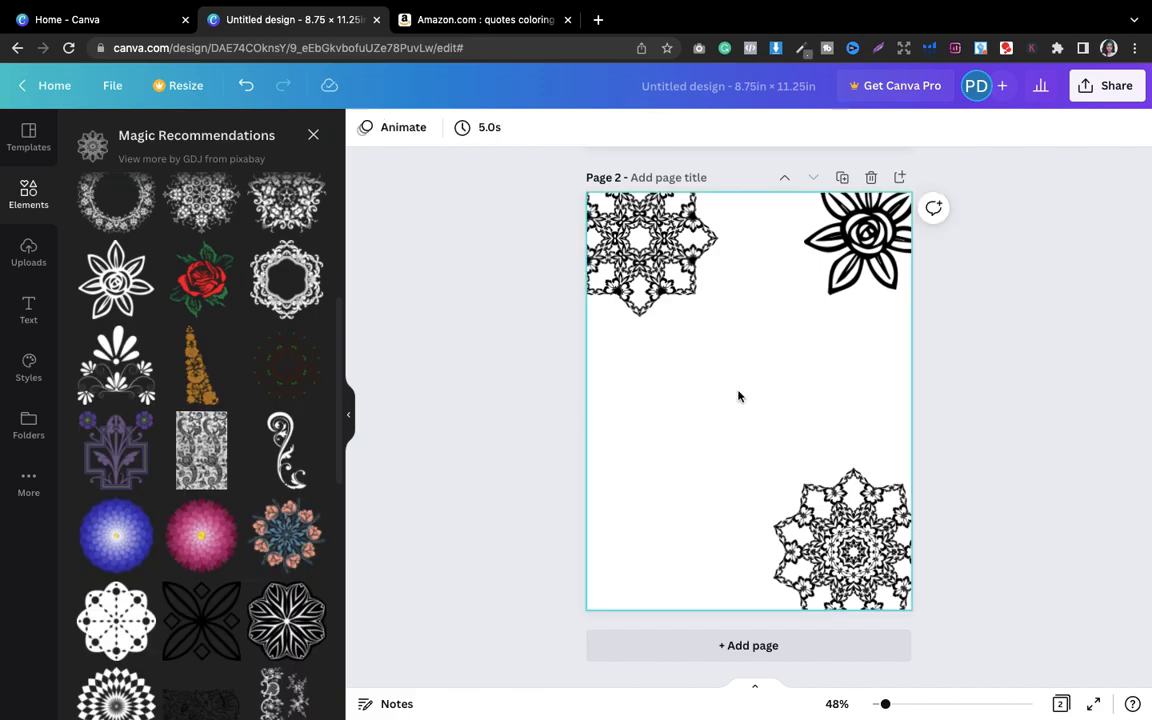
Step: Add the ornate hexagonal frame from the recommendations to page 2 and place it over the page's lower-left corner
left_click(287, 280)
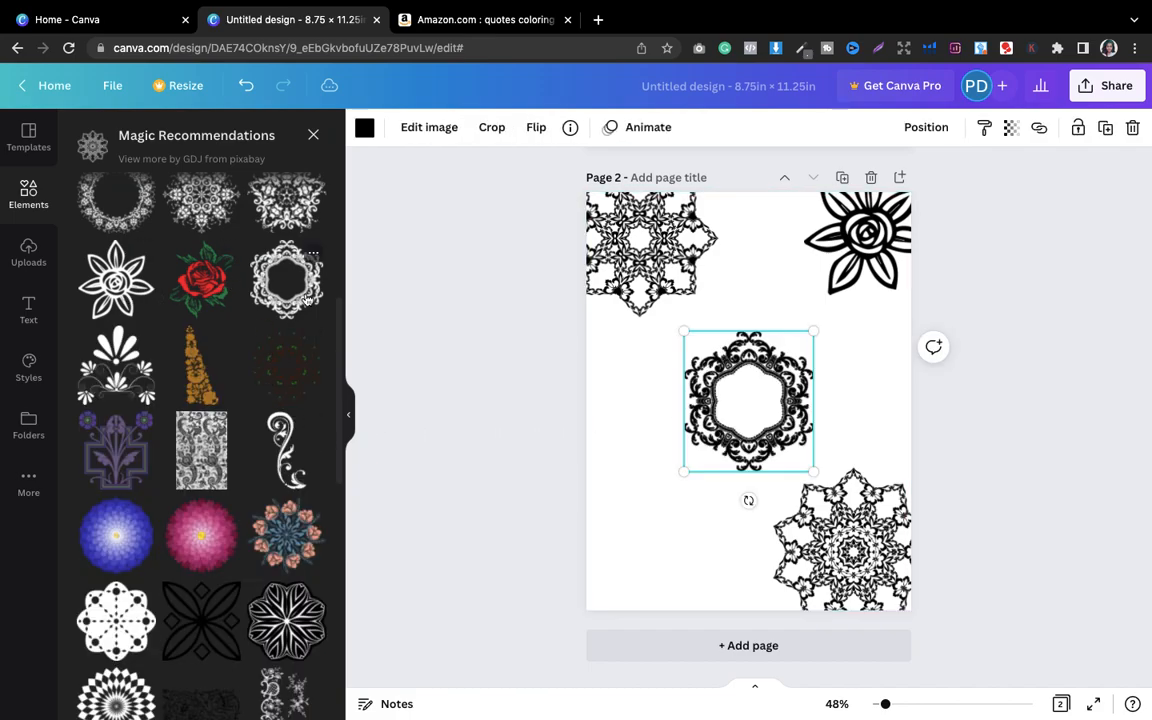
left_click_drag(738, 392, 657, 523)
left_click(1105, 360)
left_click(660, 537)
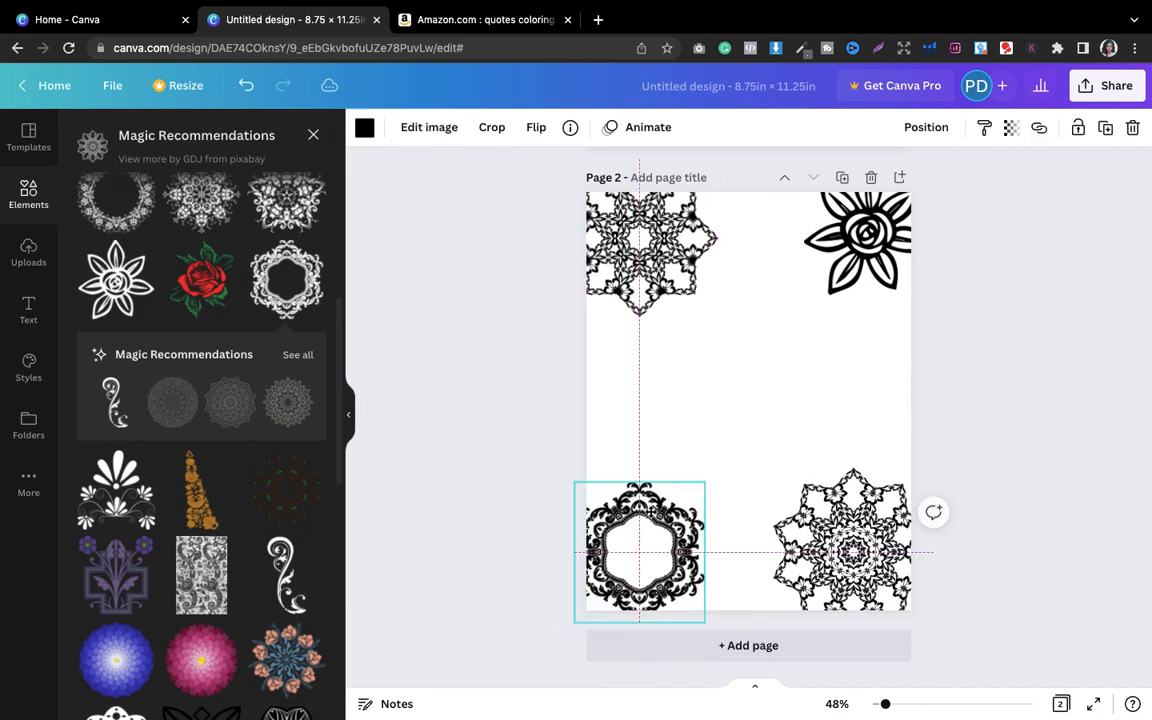
left_click(1094, 381)
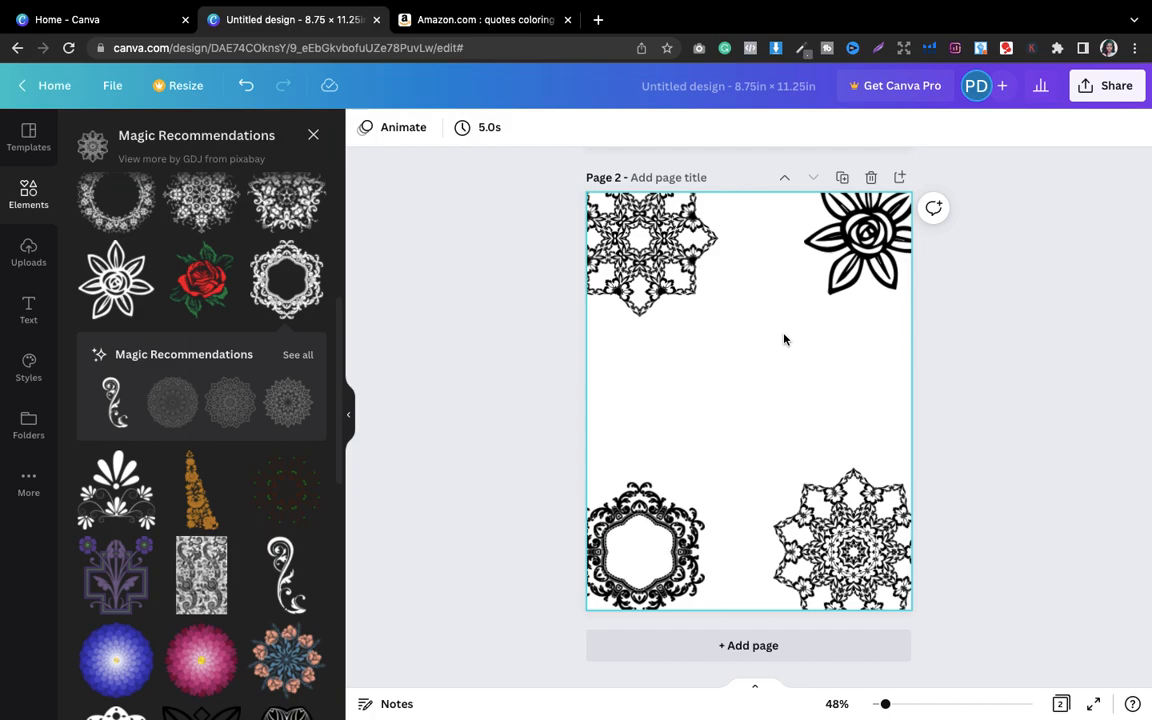
Step: Open the website brainyquotes.com in a new browser tab
left_click(597, 20)
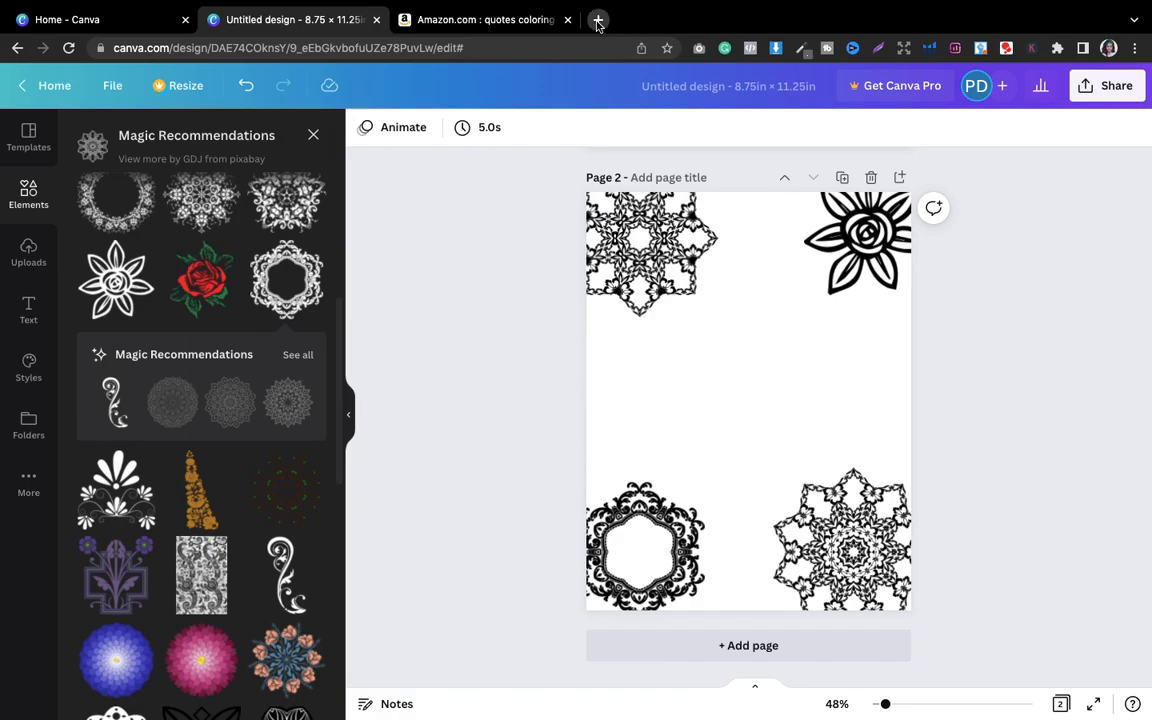
type("brainyq")
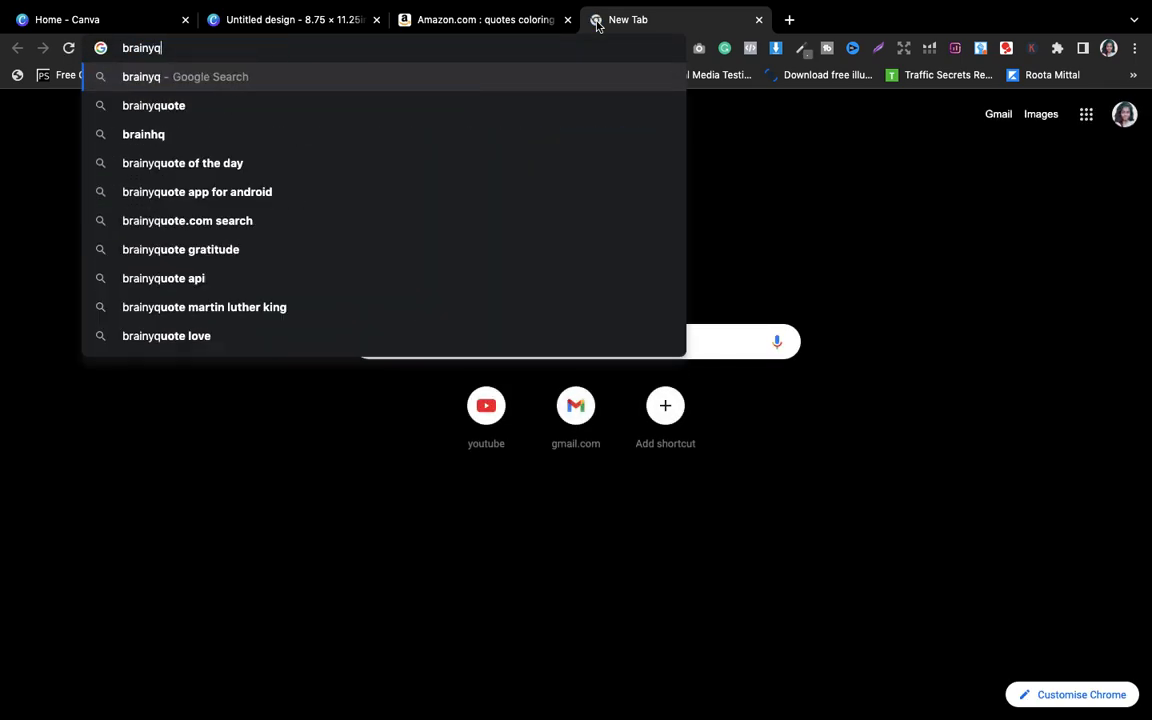
type("uotes.com")
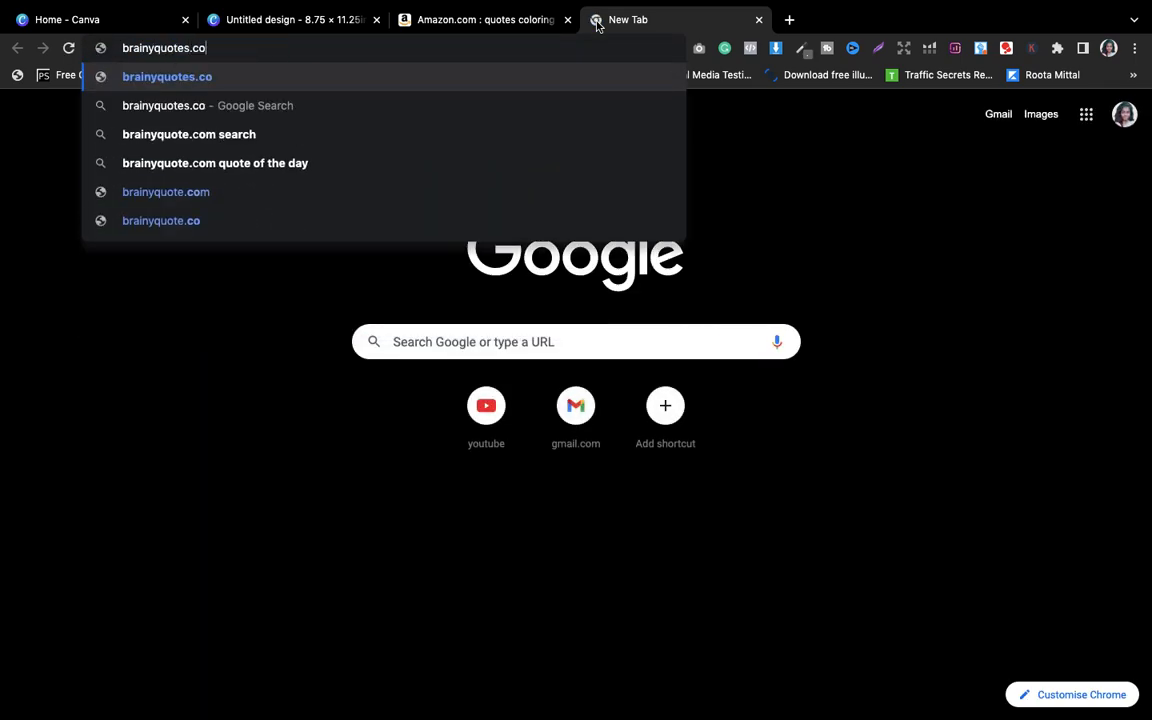
key("Return")
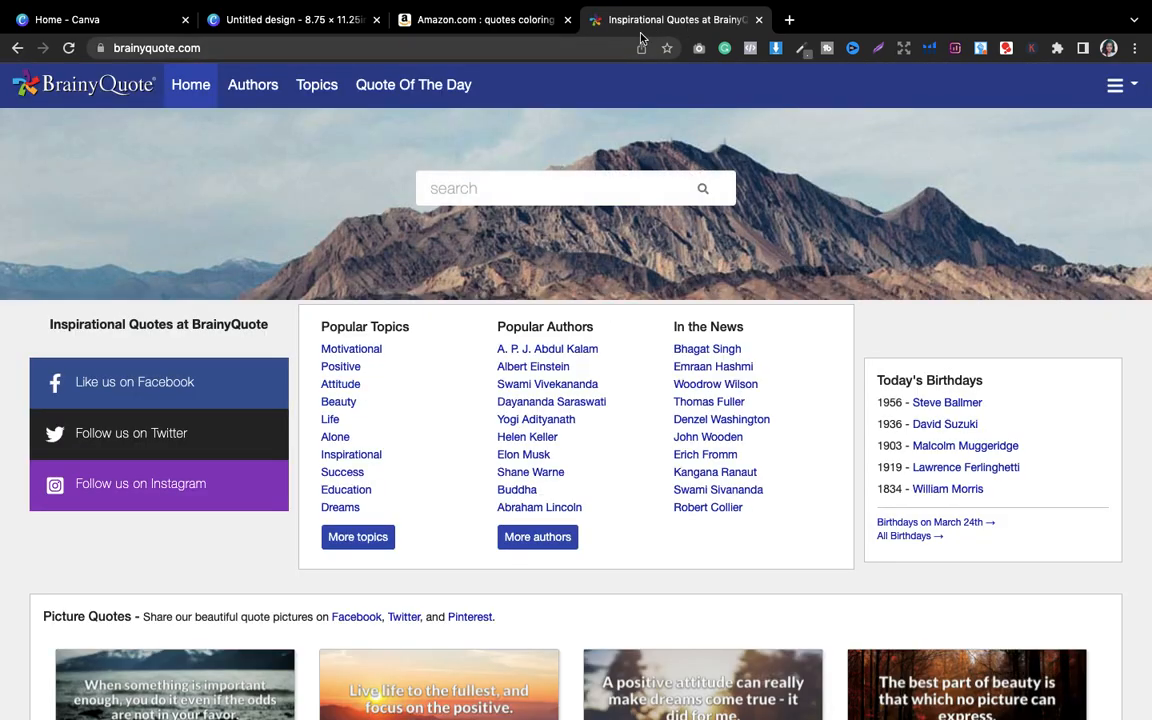
Step: Look through the BrainyQuote home page and open the Inspirational quotes topic
scroll(718, 188, "down", 5)
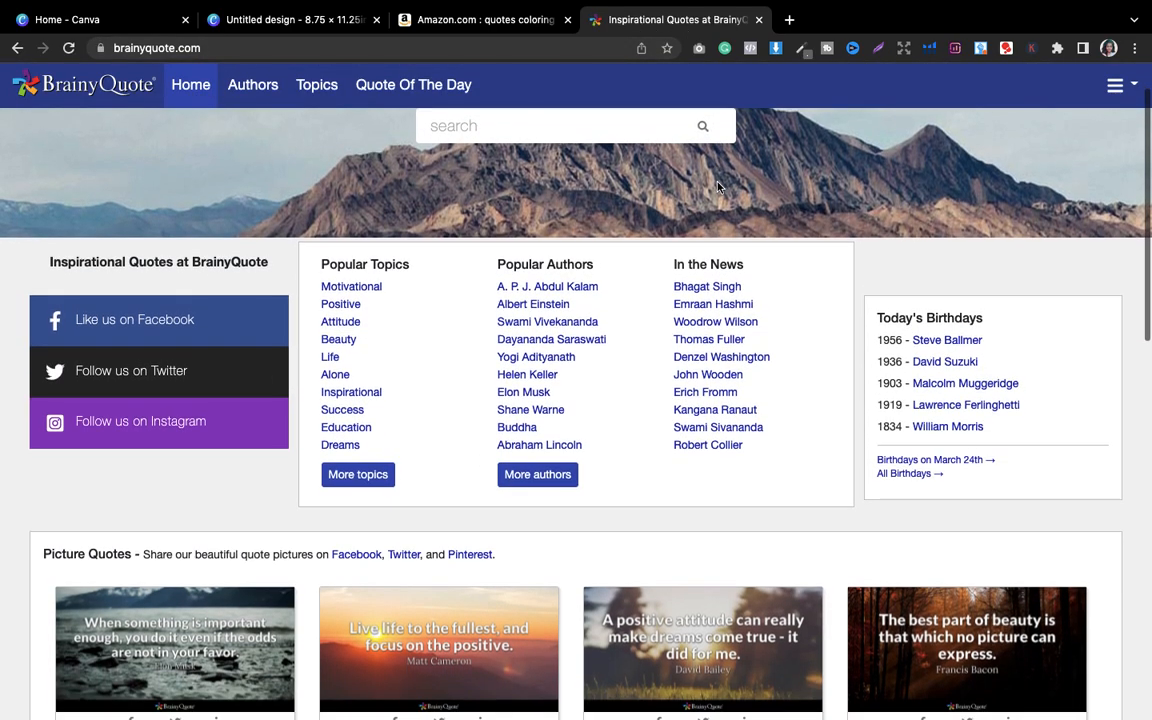
scroll(718, 188, "down", 2)
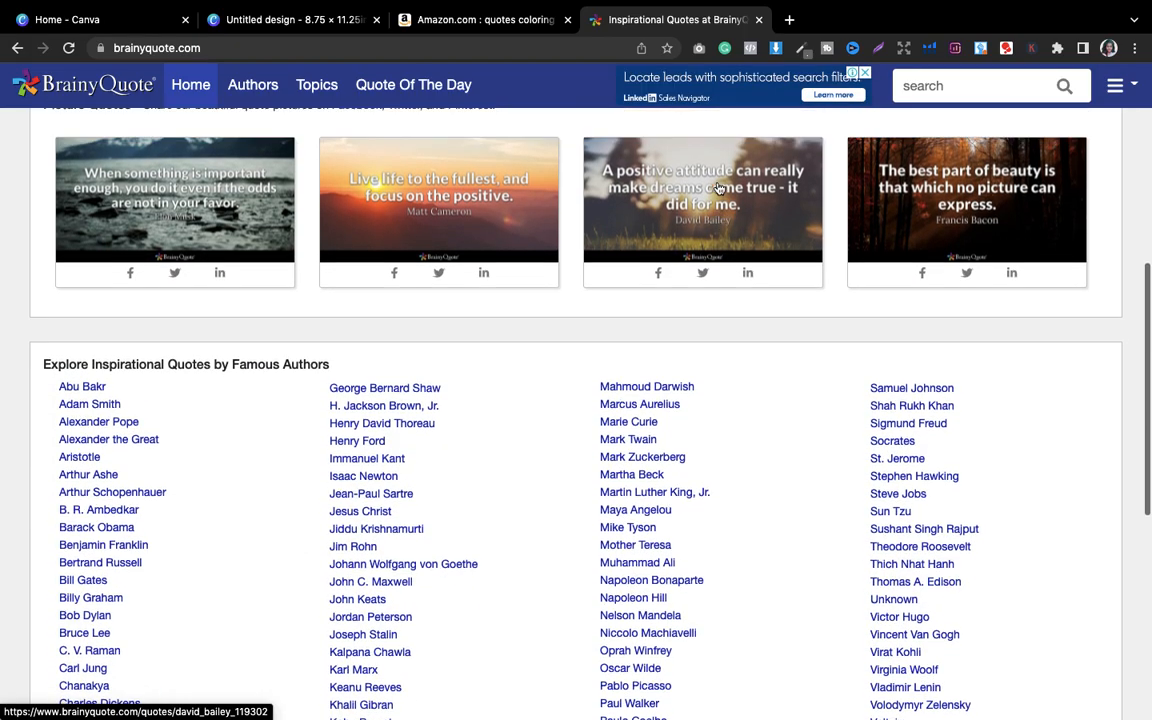
scroll(830, 240, "up", 3)
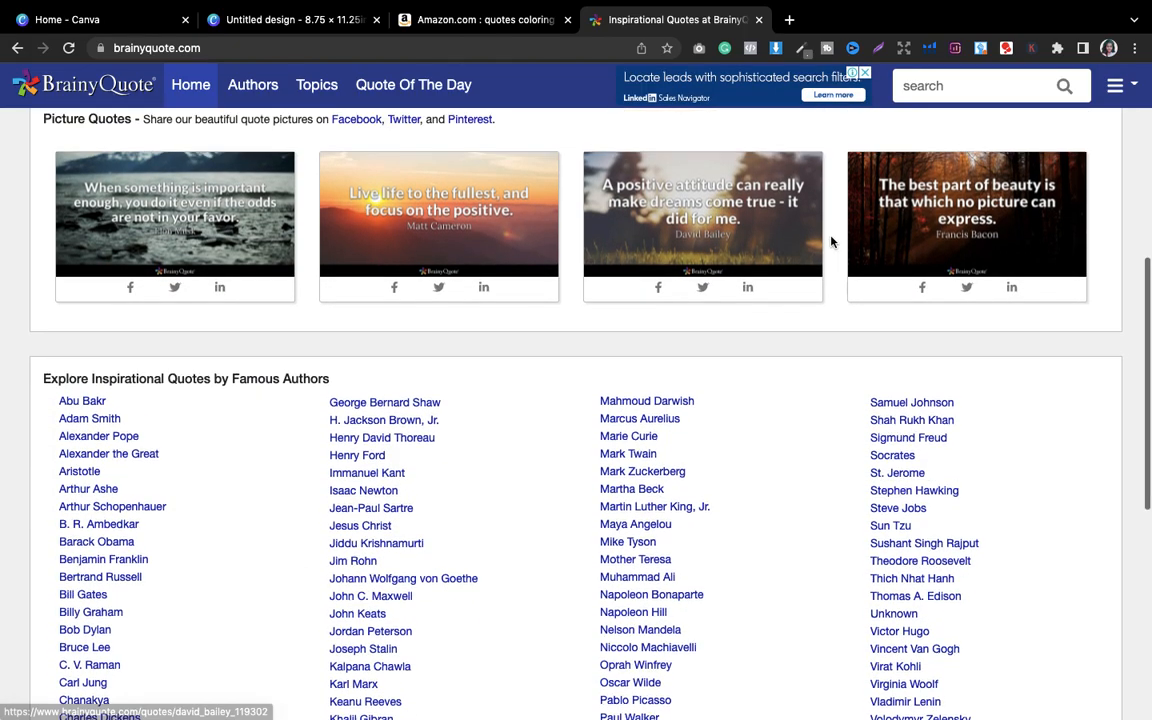
scroll(830, 240, "up", 4)
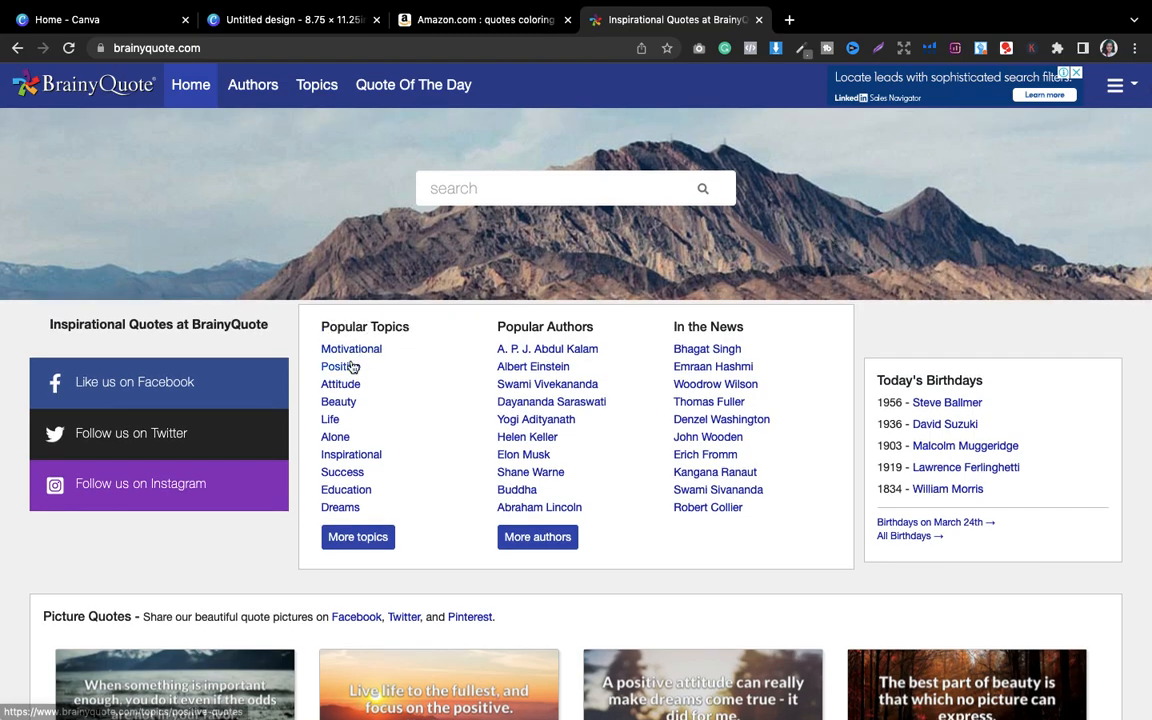
left_click(340, 456)
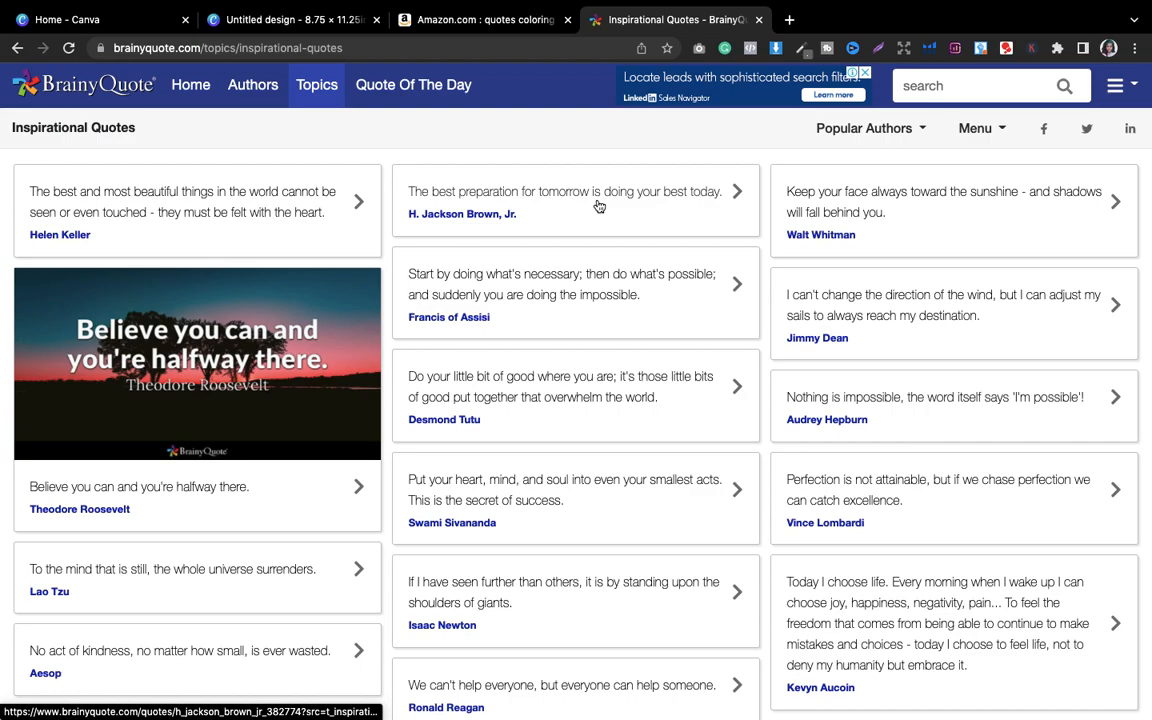
Step: Open the quote "Believe you can and you're halfway there." from the Inspirational list and copy its text
left_click_drag(257, 489, 99, 497)
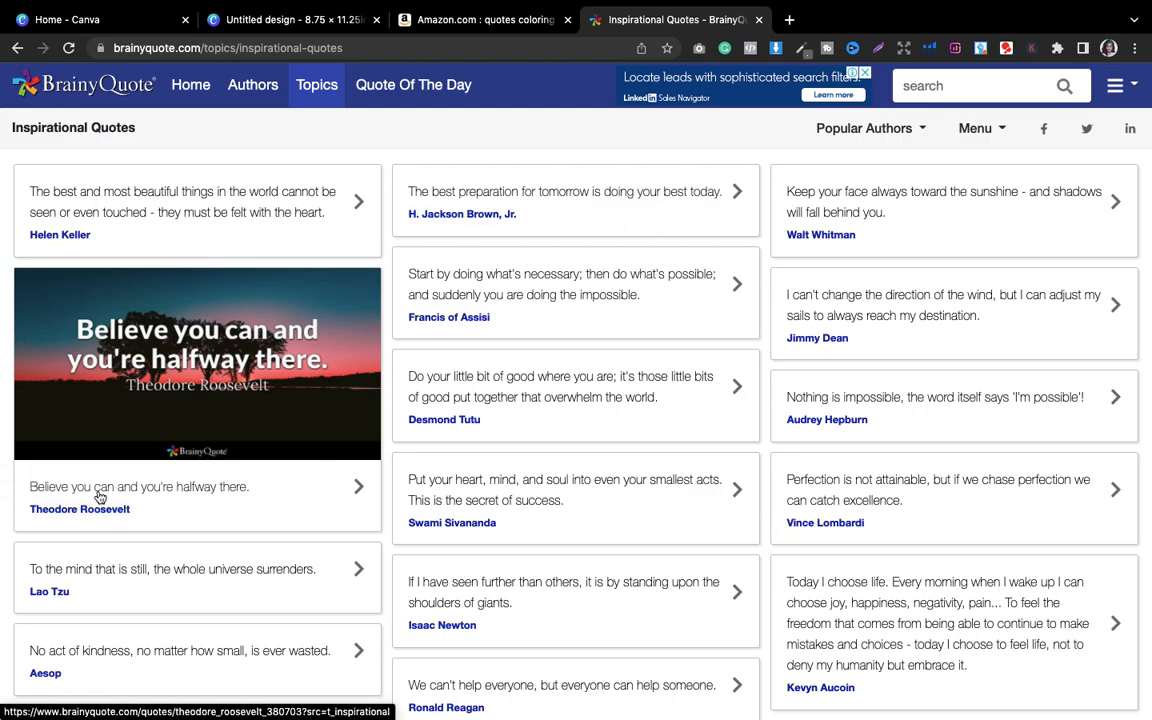
left_click(99, 497)
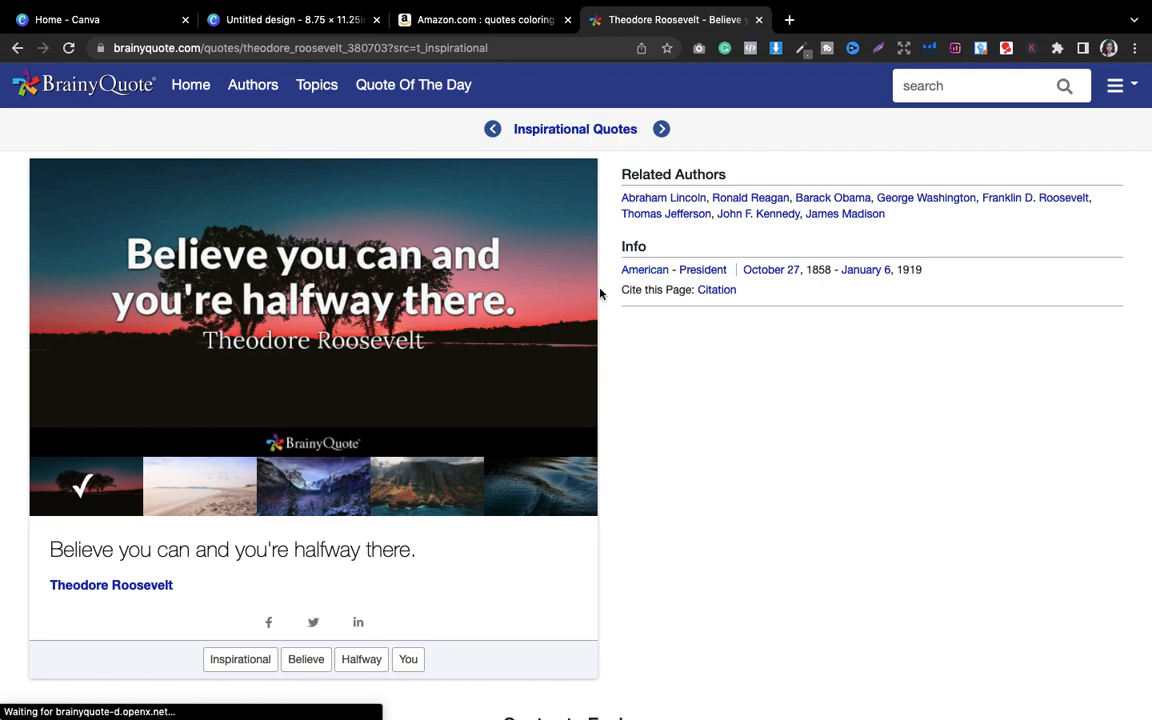
left_click_drag(419, 555, 50, 540)
key("ctrl+c")
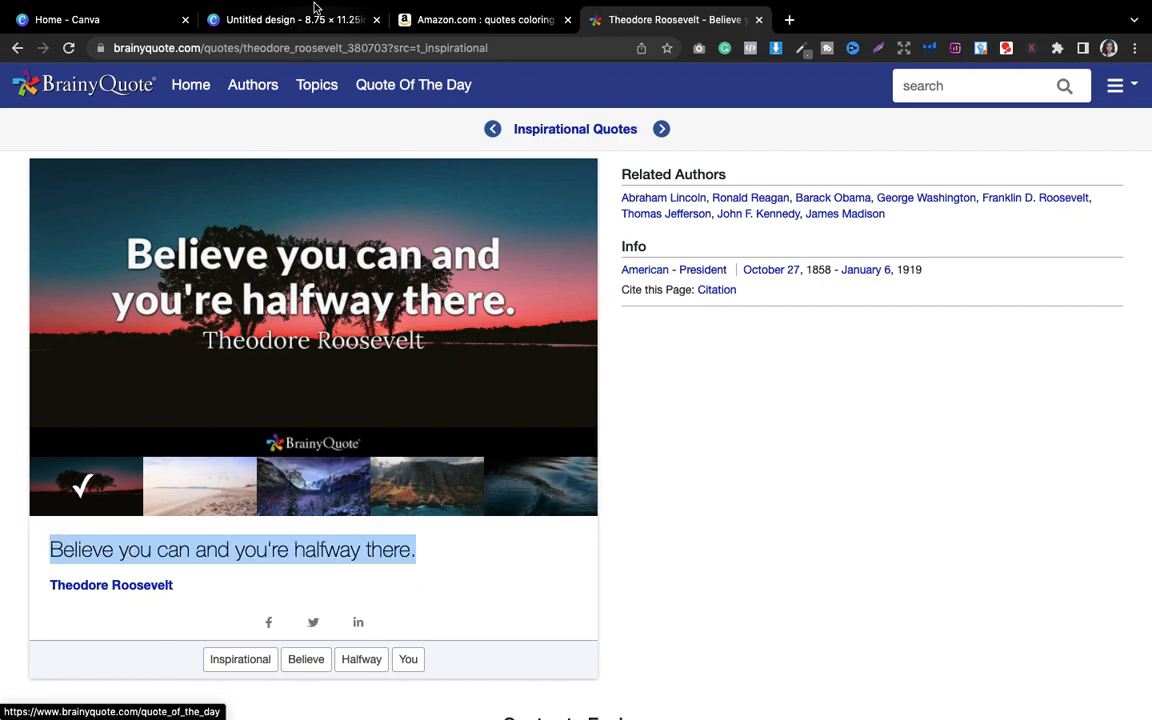
Step: Switch back to the Canva design and add the "cold, smooth & tasty." font combination to page 2
left_click(263, 24)
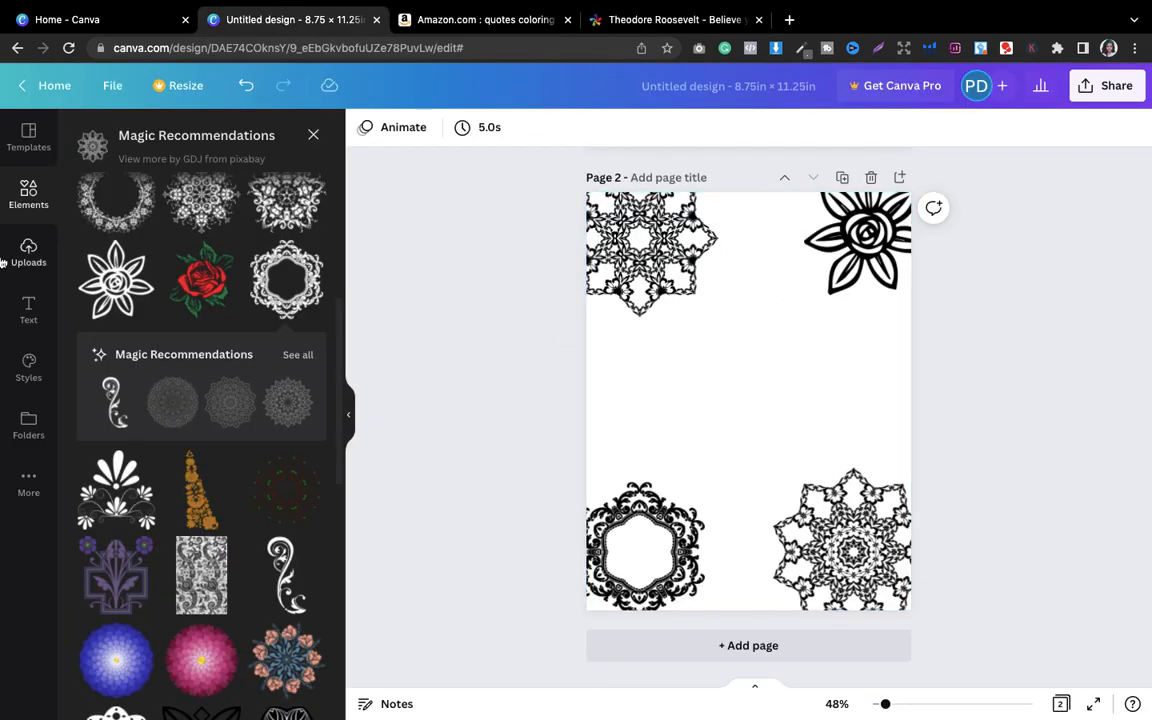
left_click(29, 312)
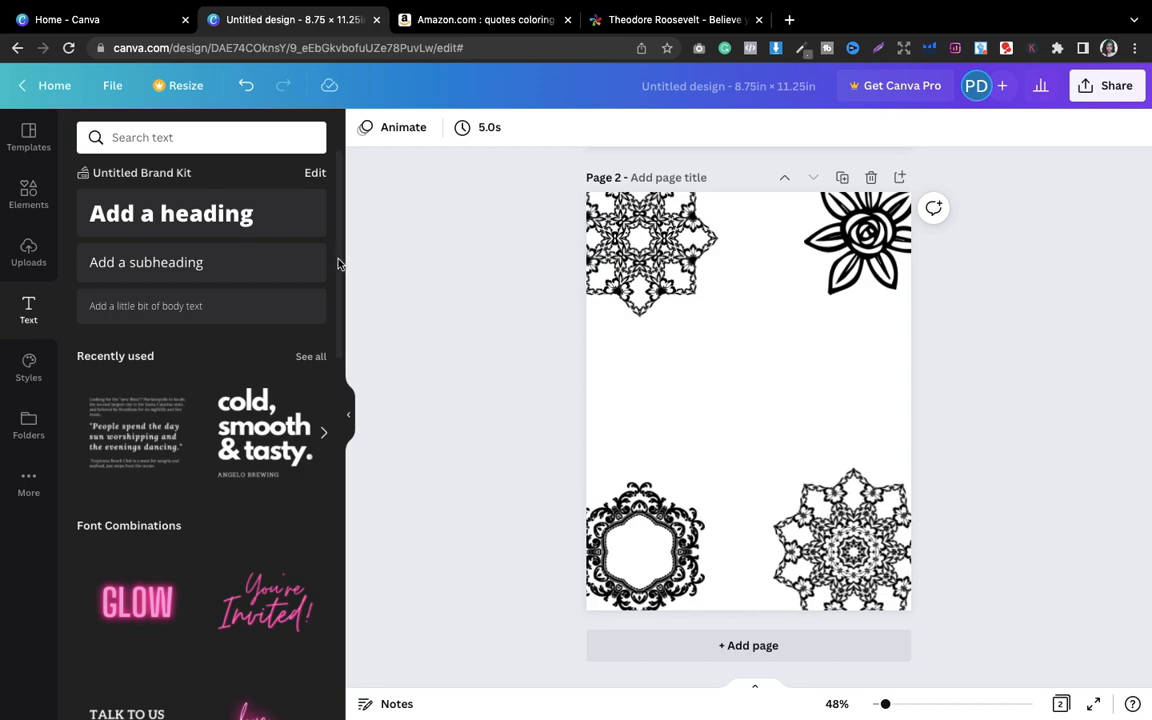
scroll(327, 329, "down", 5)
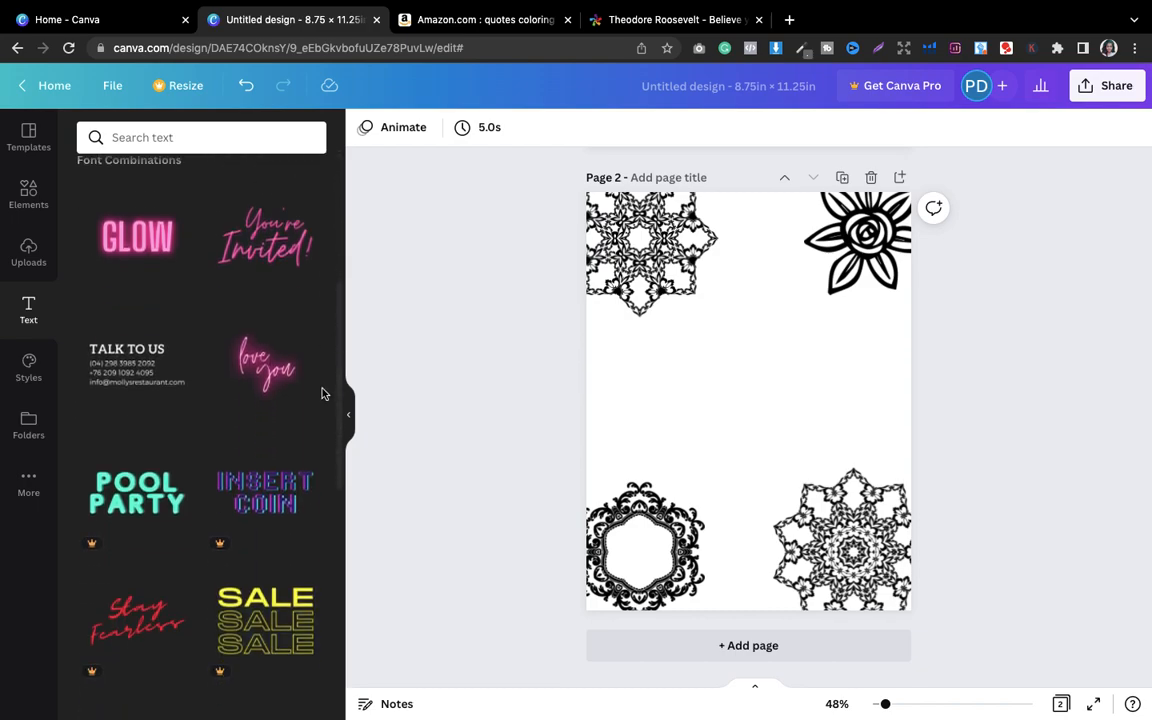
scroll(318, 440, "down", 3)
scroll(316, 530, "down", 4)
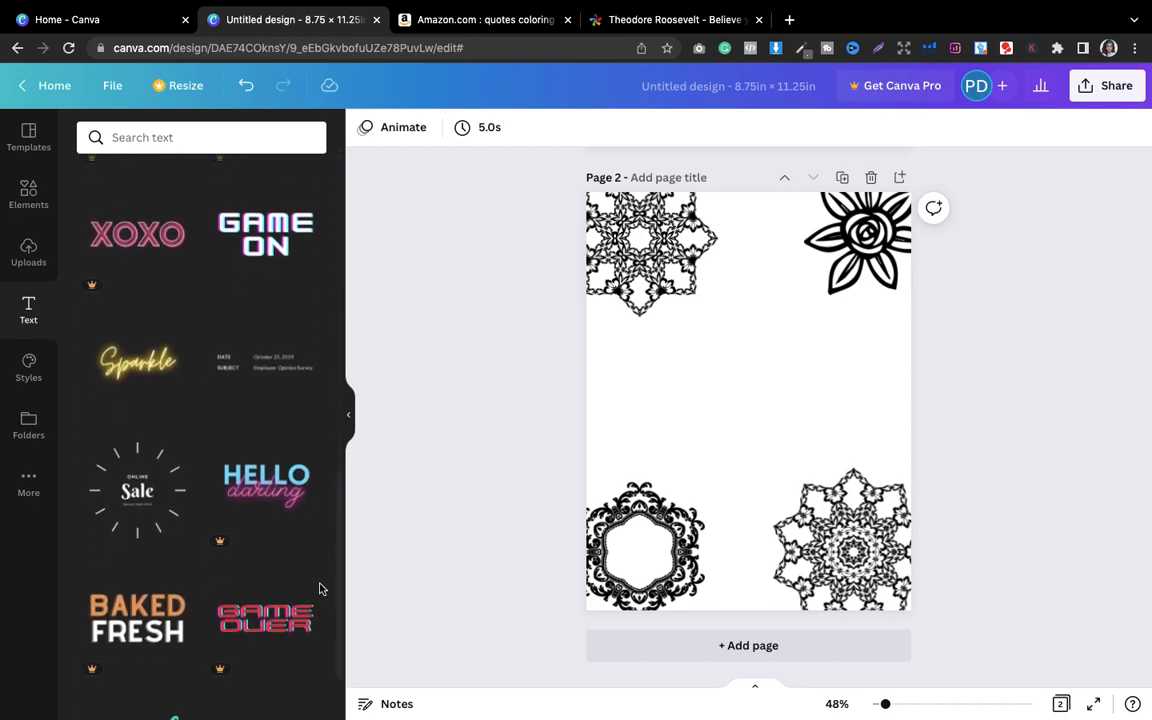
scroll(320, 590, "down", 1)
left_click_drag(338, 374, 311, 586)
scroll(311, 588, "down", 3)
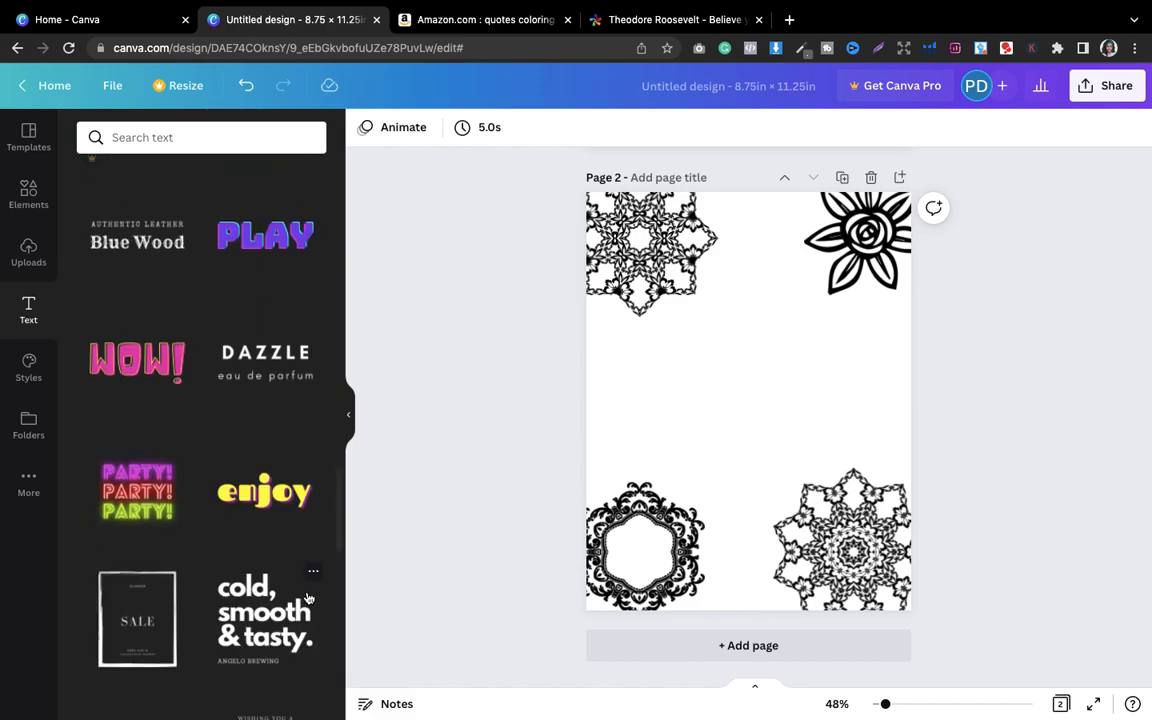
left_click_drag(338, 521, 339, 705)
mouse_move(339, 545)
left_mouse_down()
mouse_move(334, 719)
mouse_move(341, 524)
left_mouse_up()
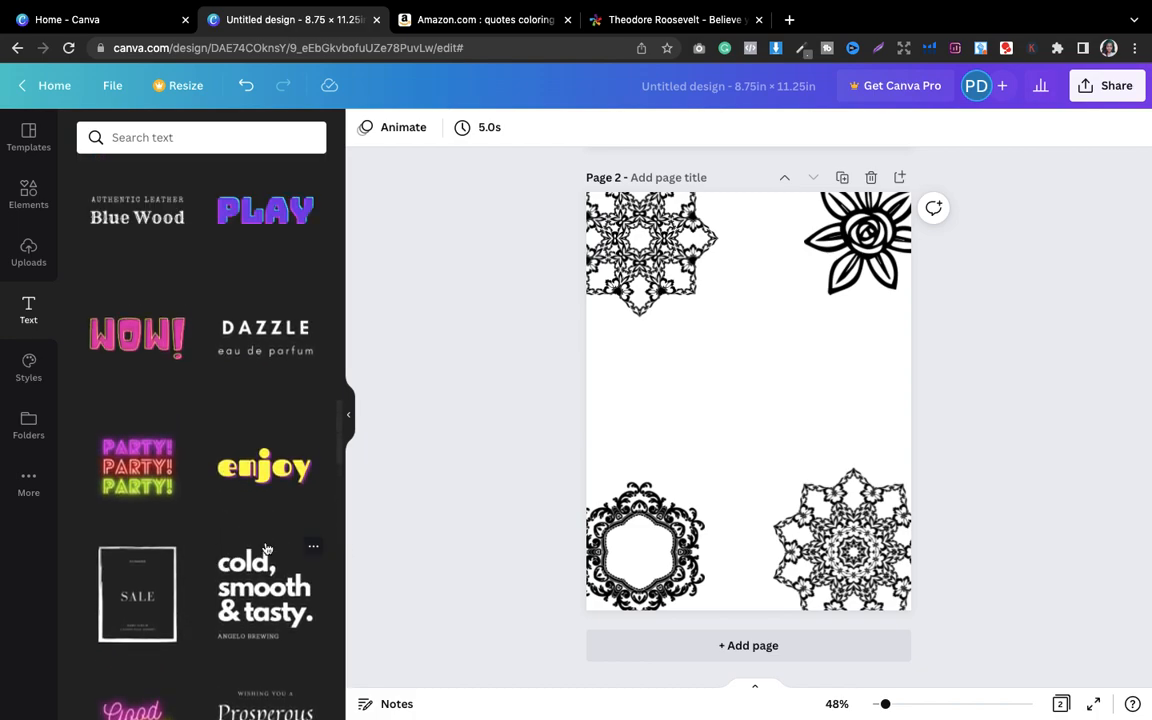
left_click(260, 603)
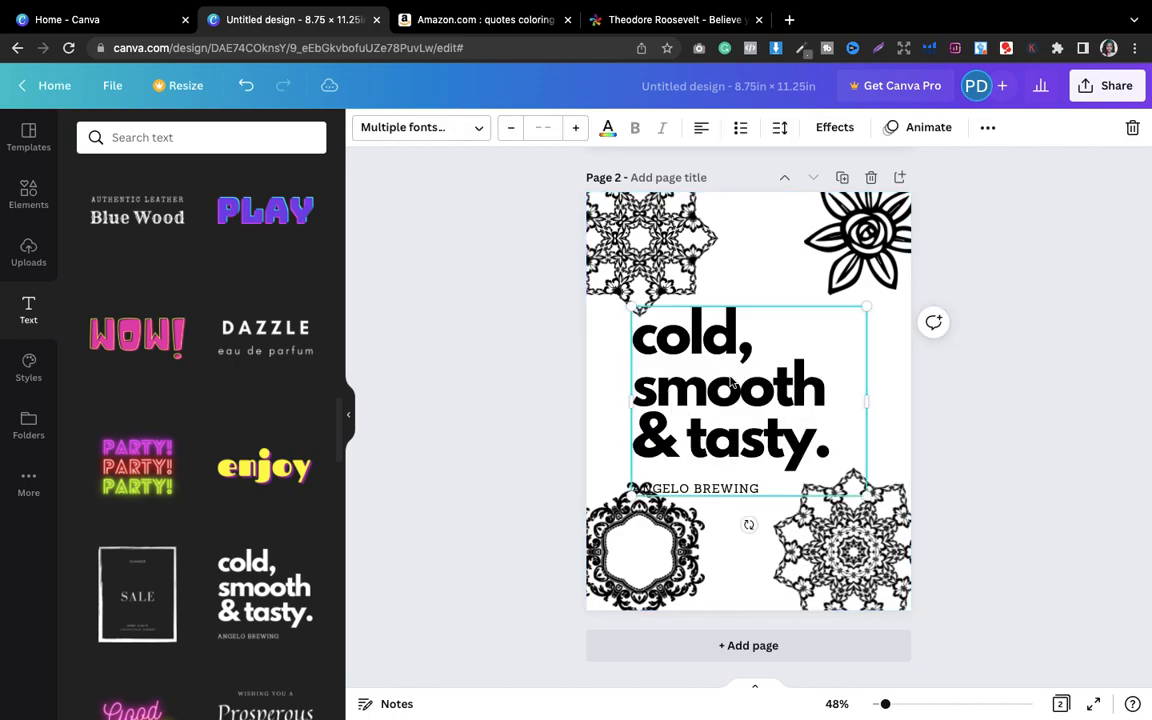
Step: Replace the "cold, smooth & tasty." heading with the copied quote and delete the "ANGELO BREWING" line below it
double_click(731, 382)
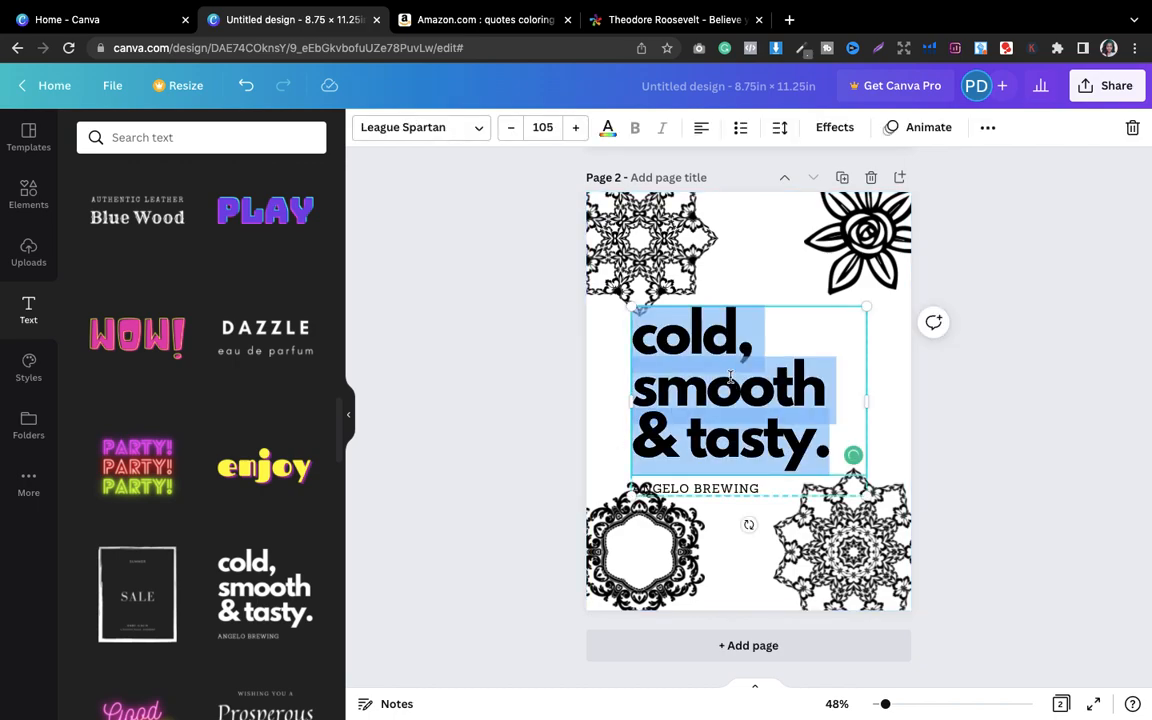
key("ctrl+v")
left_click(712, 576)
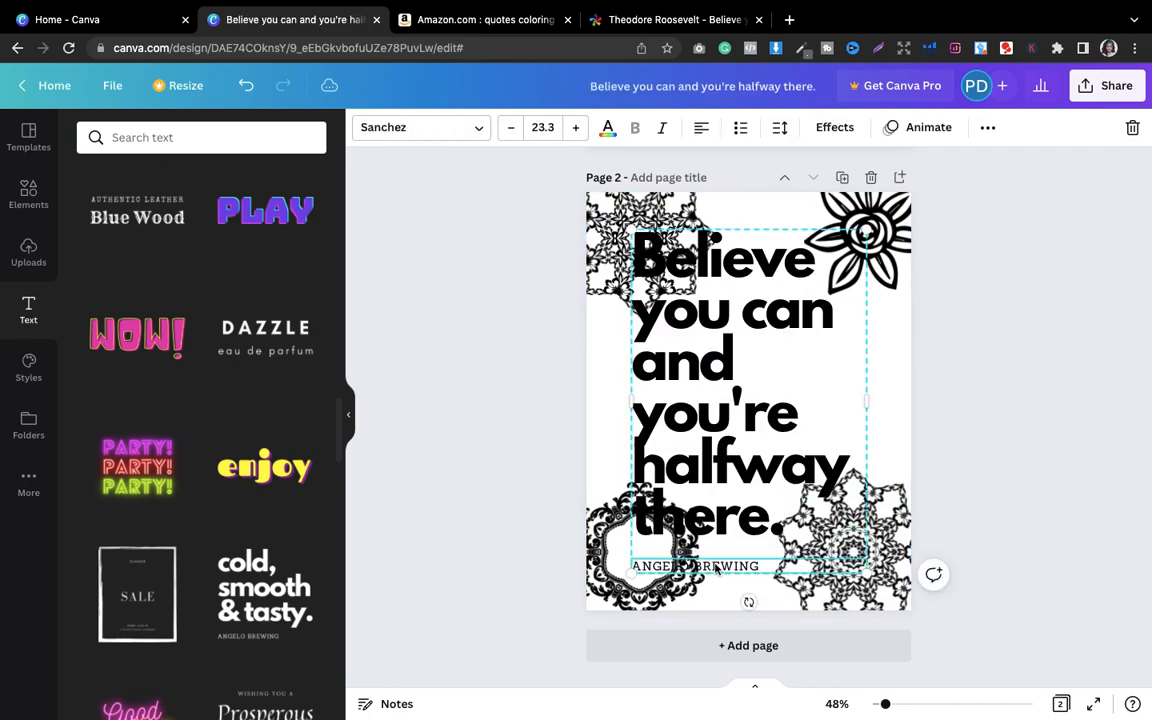
key("Delete")
Step: Widen the quote's text box on both sides so it wraps onto three lines, and scale it down to font size 78.5
left_click_drag(869, 386, 990, 408)
left_click(782, 403)
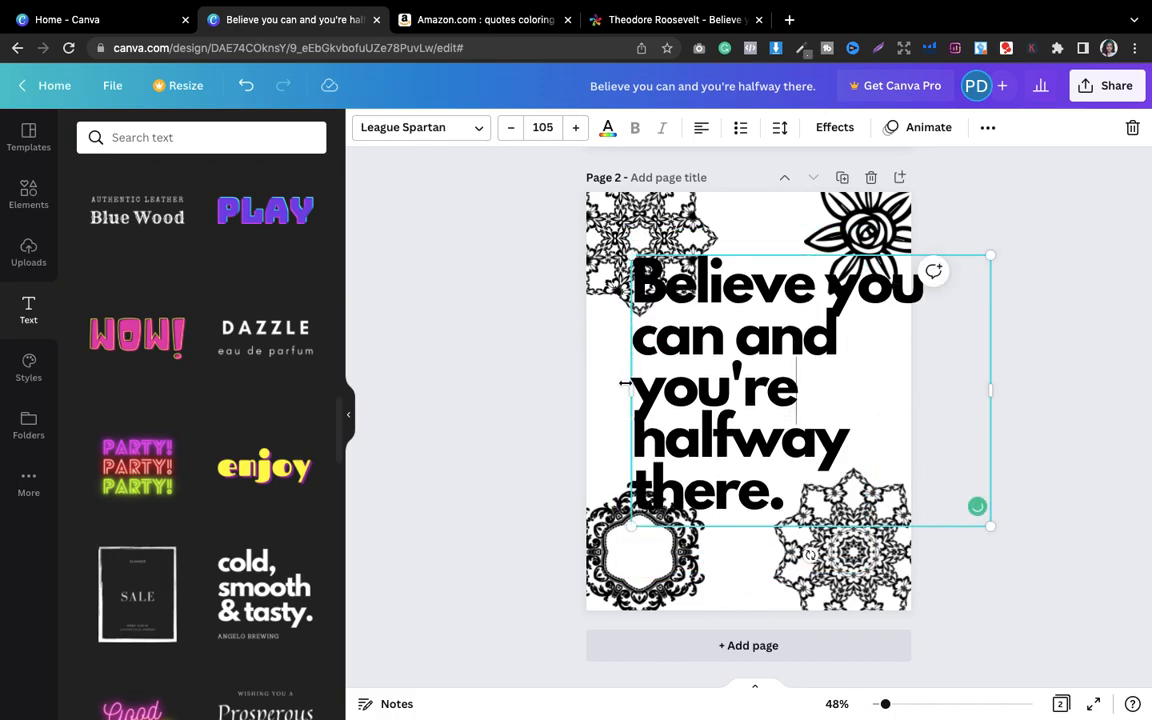
left_click_drag(603, 384, 549, 390)
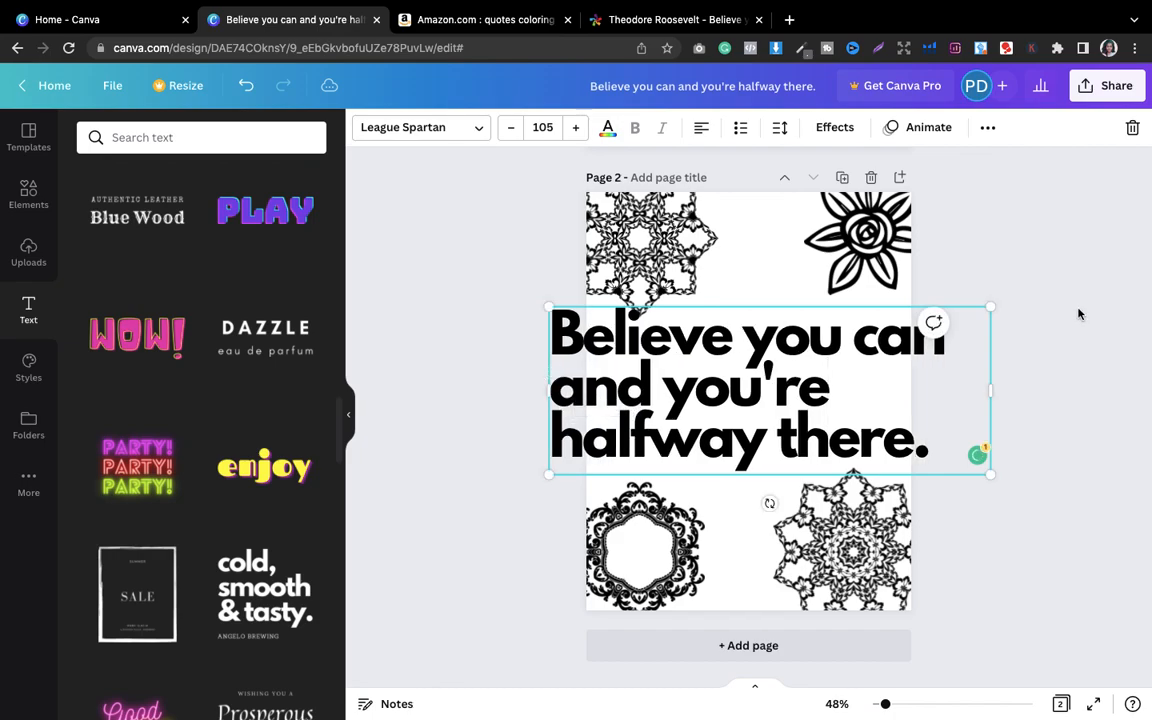
left_click_drag(992, 308, 878, 350)
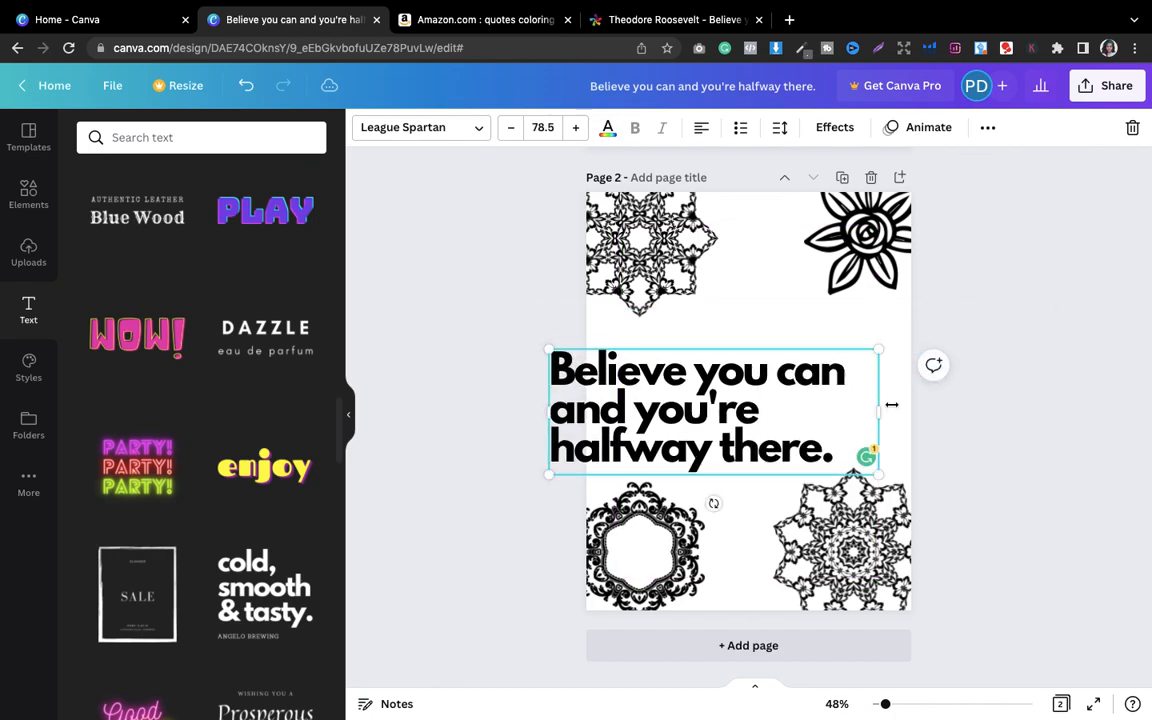
Step: Move the quote's text box onto page 2 between the corner mandalas and center-align its text
left_click(967, 398)
left_click_drag(699, 421, 754, 398)
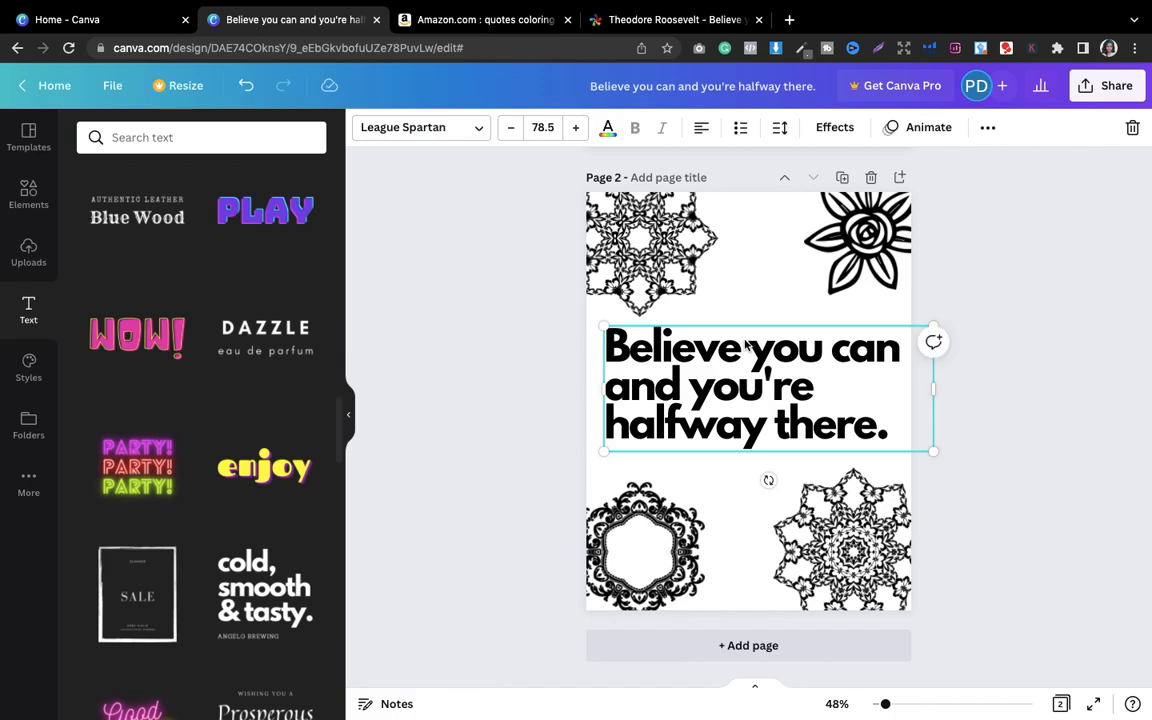
left_click(703, 132)
left_click(950, 392)
left_click(789, 374)
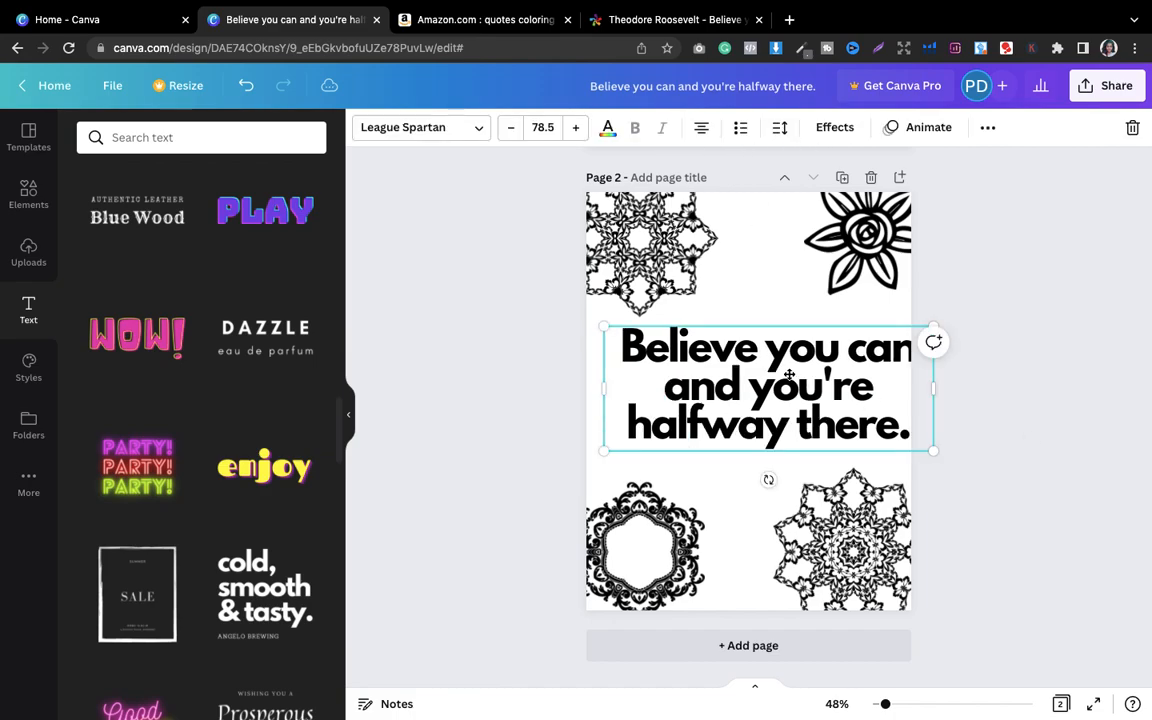
Step: Shift the quote back within the page edges and scale it down to font size 66.2
left_click_drag(789, 374, 771, 374)
left_click_drag(915, 324, 897, 334)
left_click_drag(595, 333, 619, 347)
left_click(880, 432)
key("BackSpace")
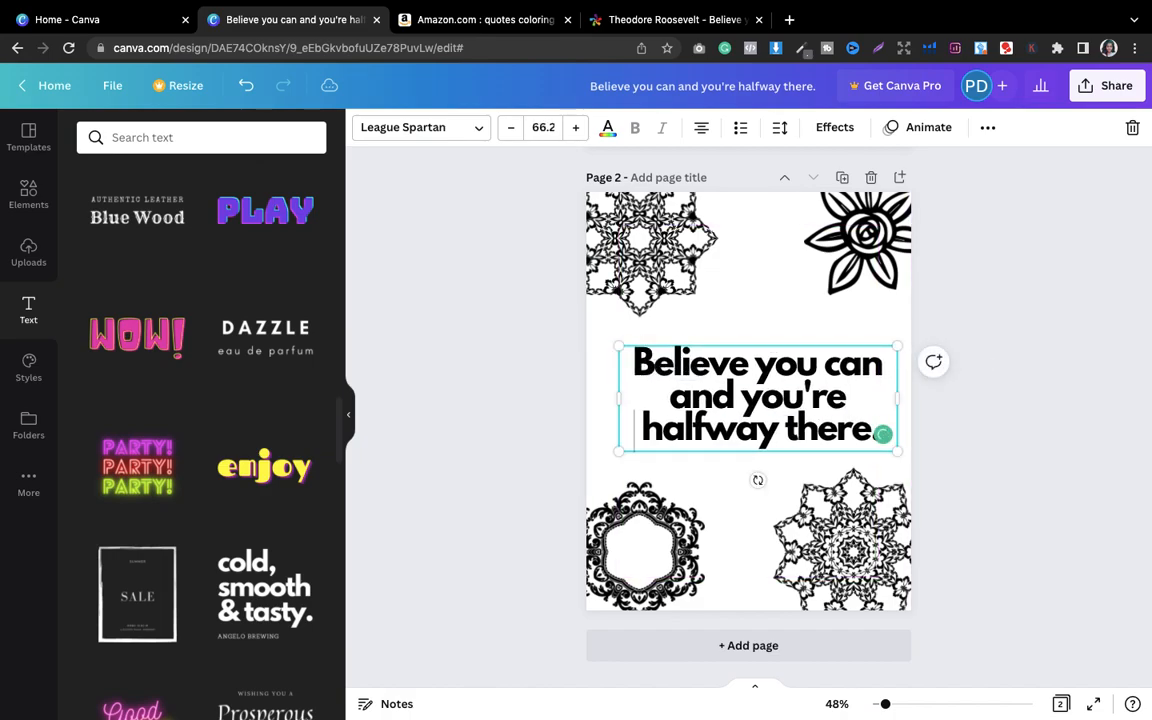
key("Return")
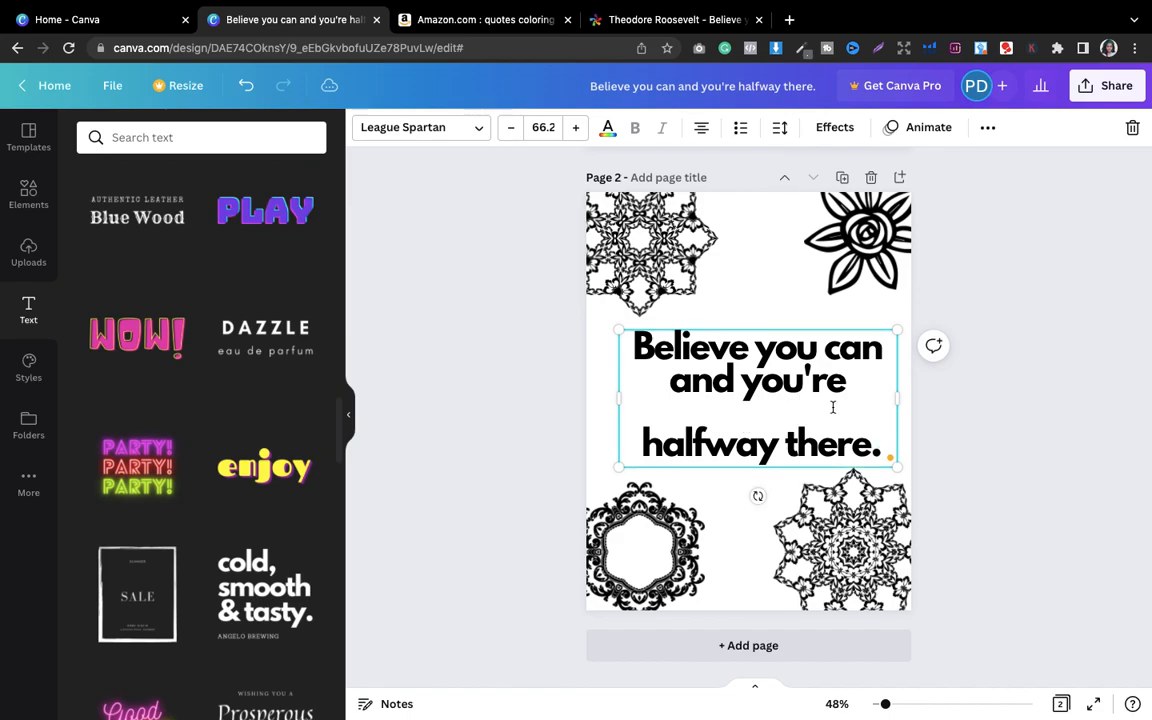
key("BackSpace")
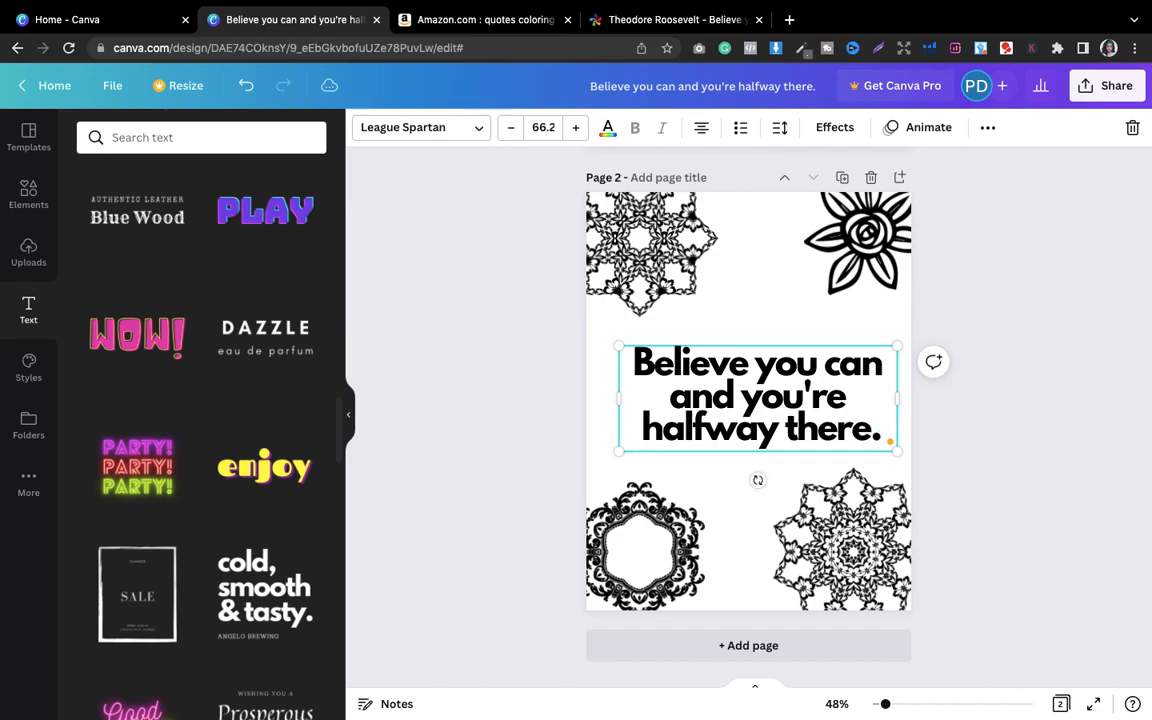
Step: Set the quote's line spacing to 1.18 and center the text box on page 2
triple_click(832, 412)
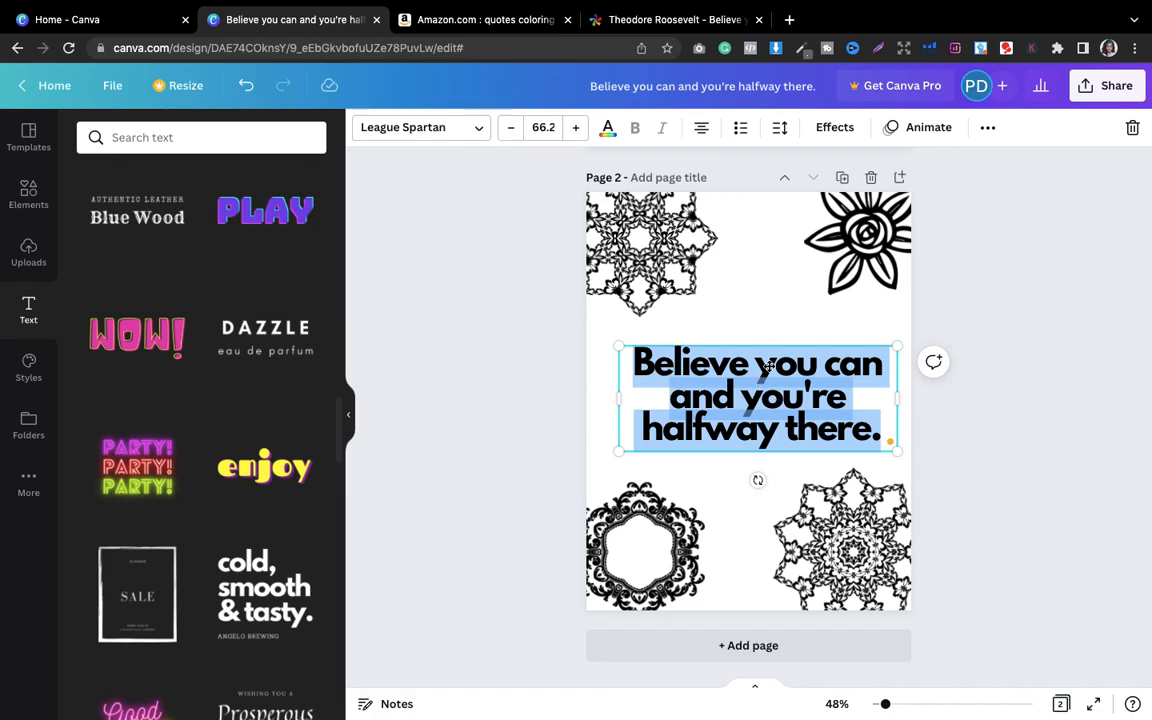
left_click(781, 128)
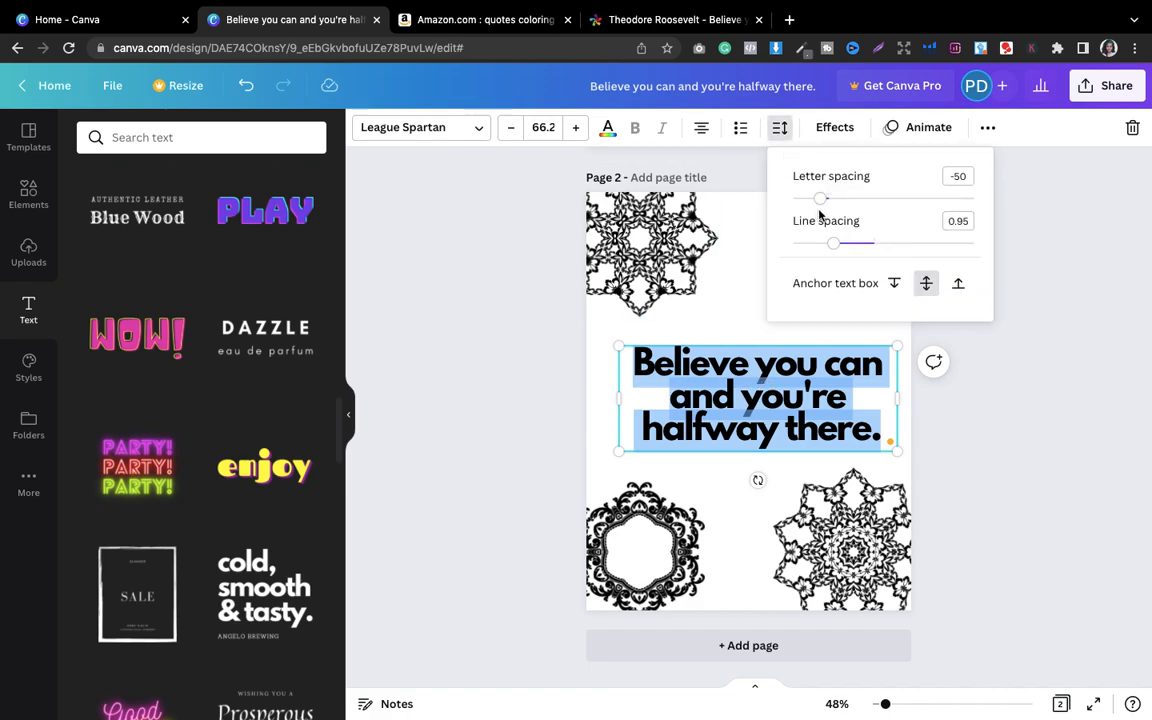
left_click_drag(834, 248, 856, 252)
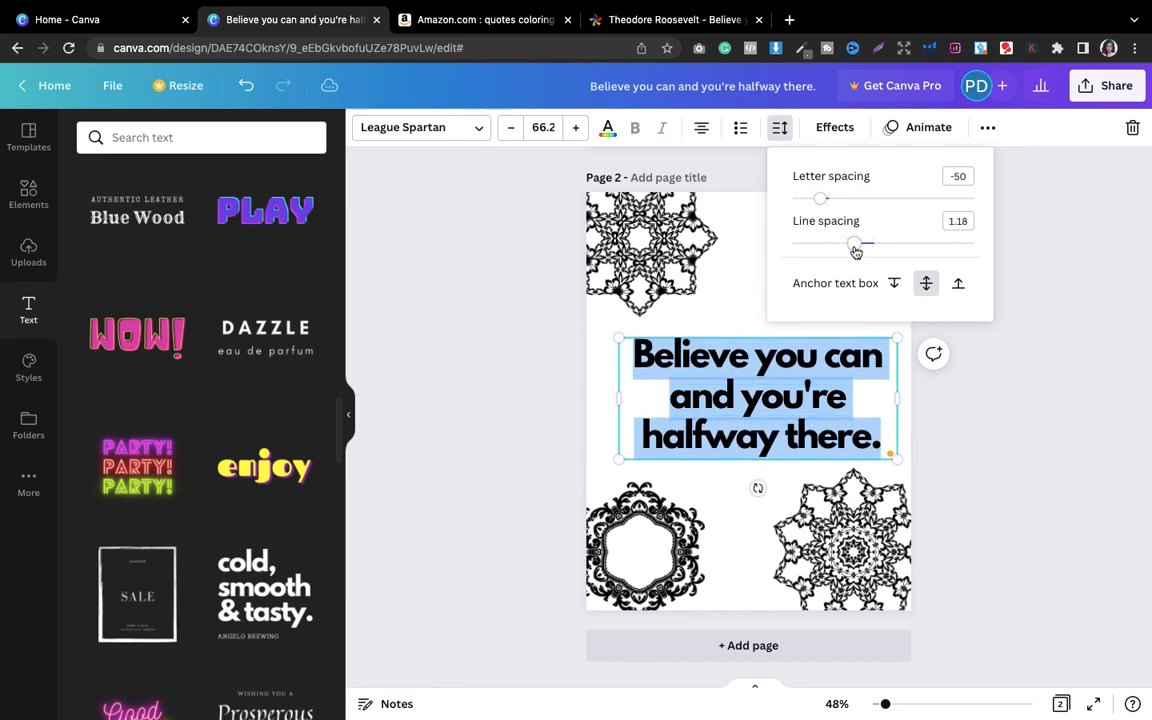
left_click(933, 378)
left_click(933, 378)
left_click_drag(784, 391, 778, 394)
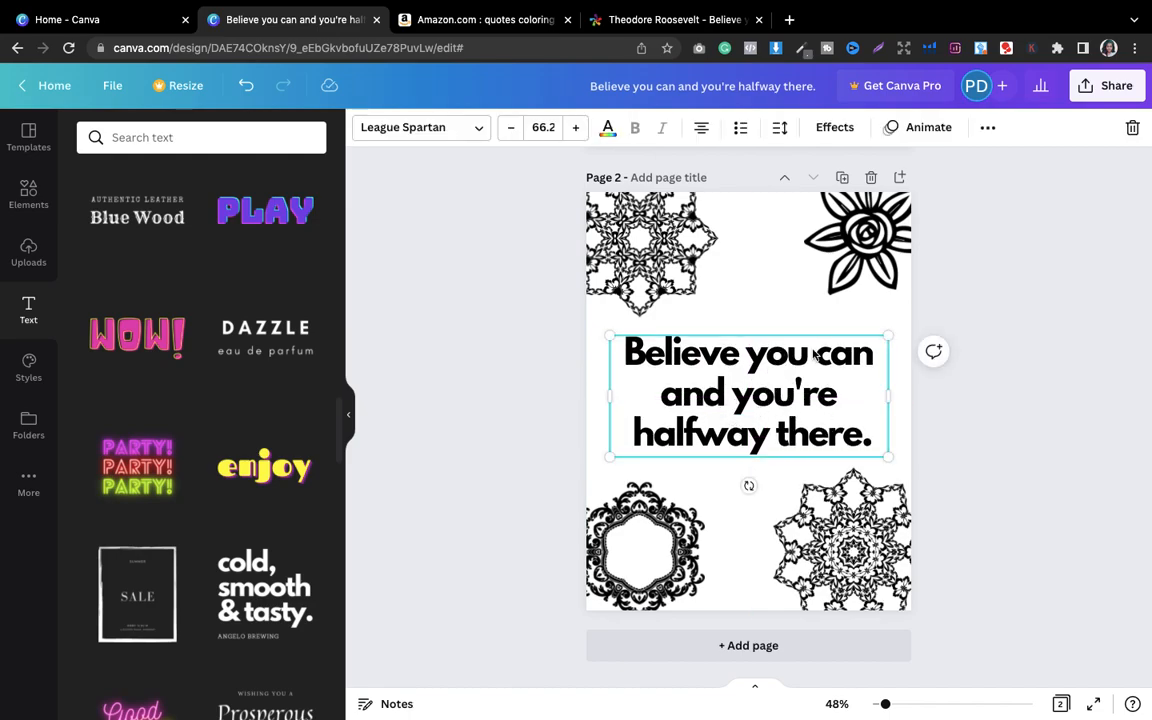
Step: Apply the Hollow text effect to the whole quote on page 2
double_click(757, 368)
key("ctrl+a")
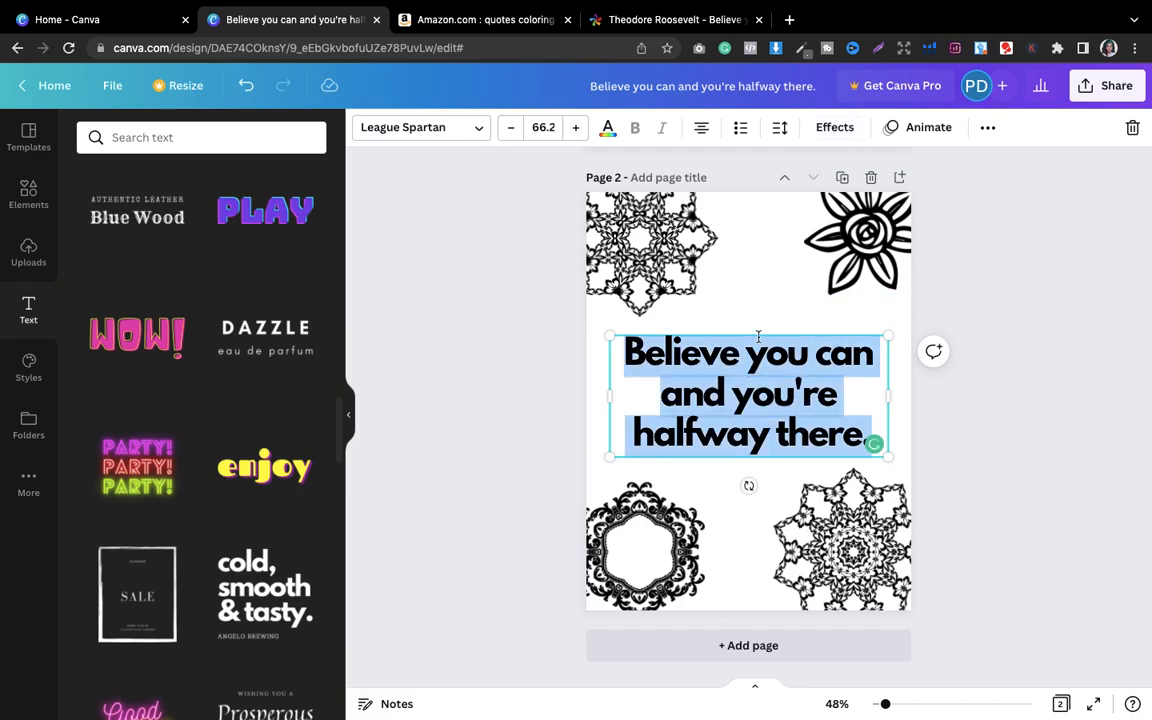
left_click(834, 127)
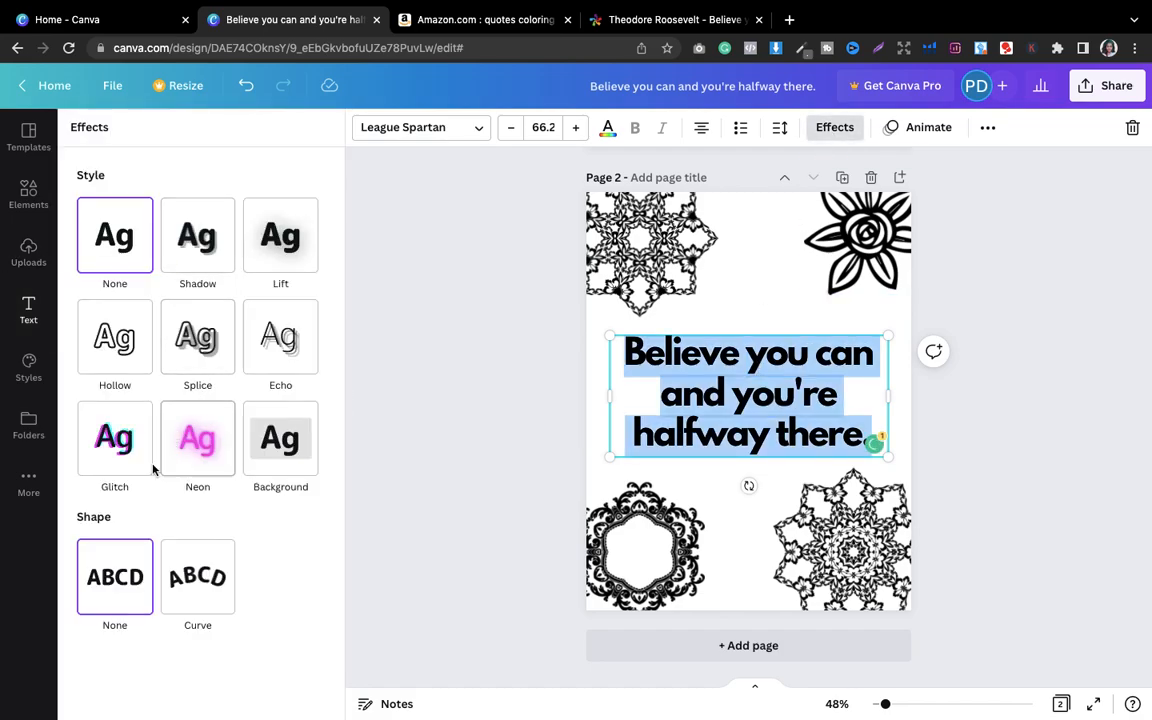
left_click(106, 362)
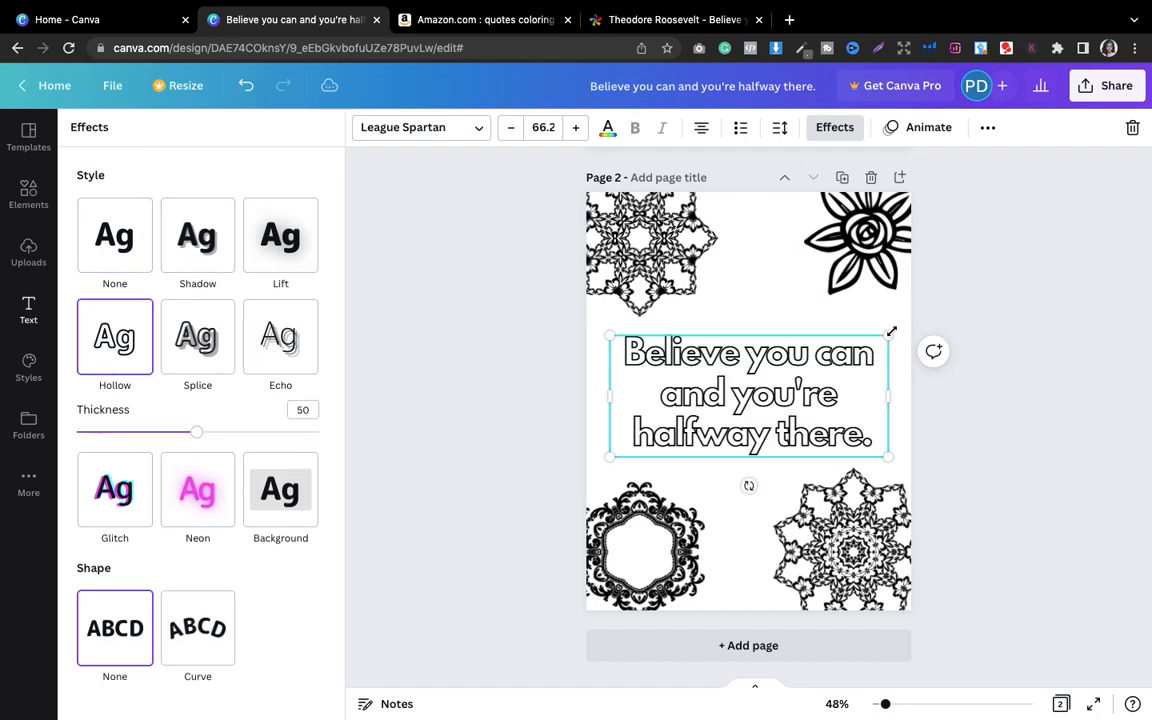
Step: Rewrap the quote onto four lines, resize it to font size 74.5 and position it between the mandalas
left_click_drag(874, 397, 851, 390)
left_click_drag(854, 316, 899, 287)
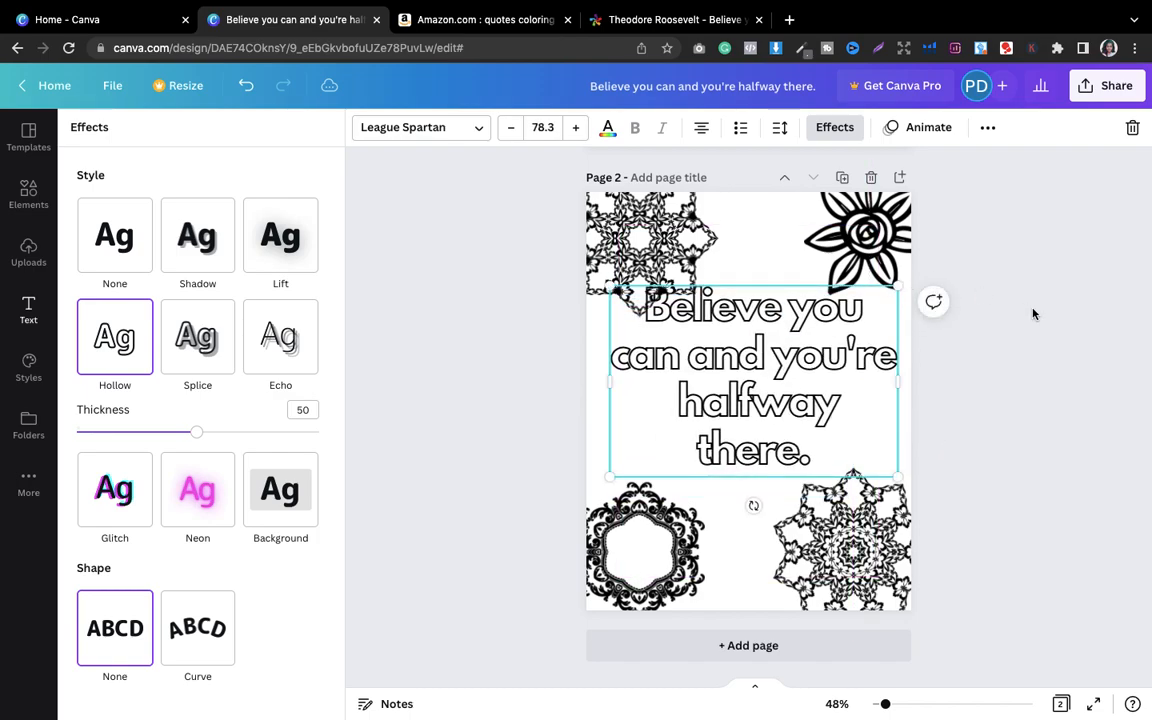
left_click_drag(805, 366, 802, 382)
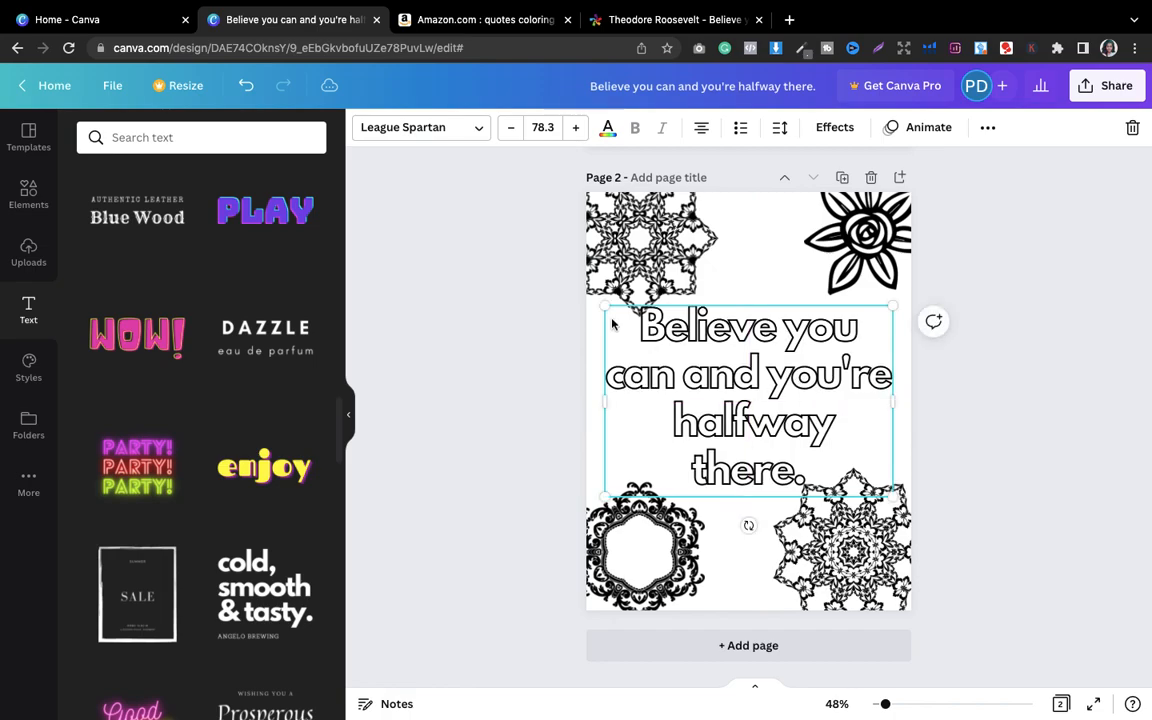
left_click_drag(604, 306, 620, 316)
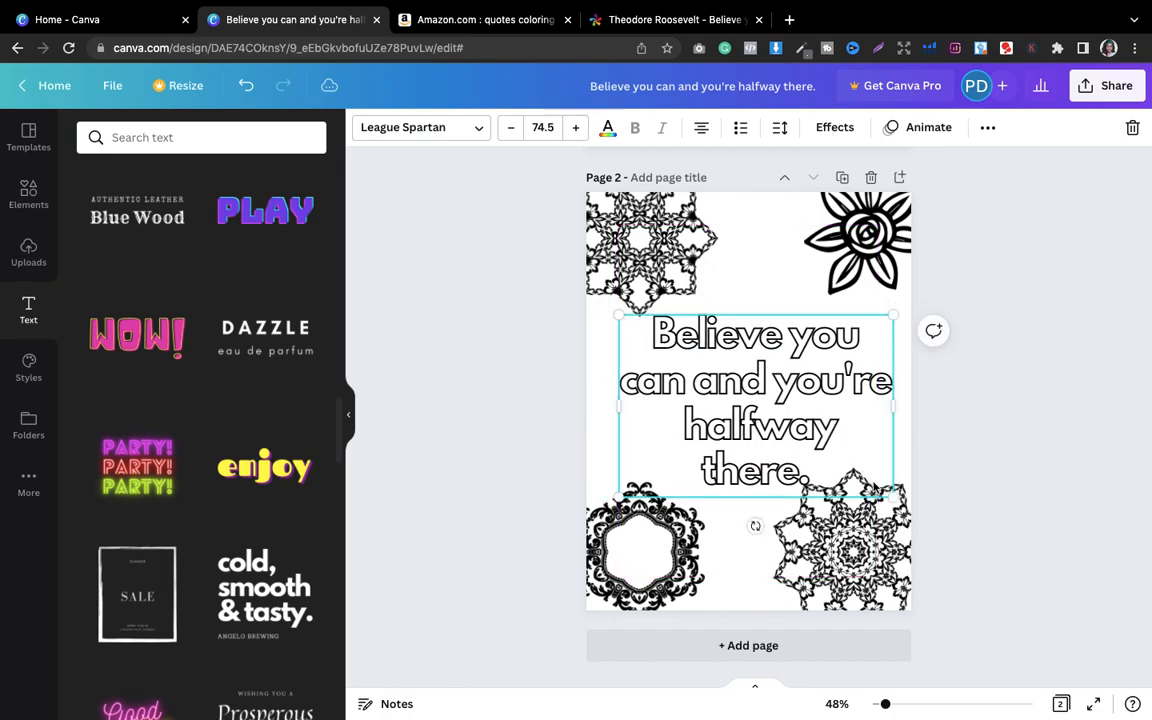
left_click(967, 445)
Step: On page 1, enlarge the flower pattern to the full page width, aligned with the page's top edge
scroll(967, 445, "up", 1)
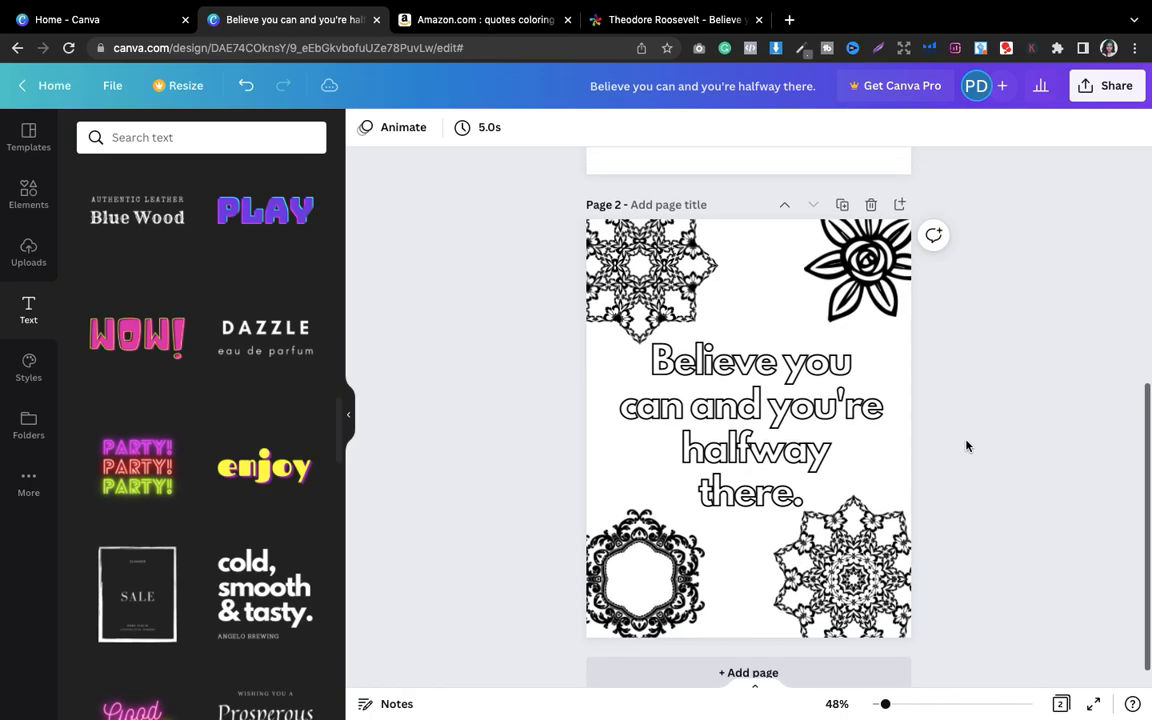
left_click_drag(1144, 436, 1142, 331)
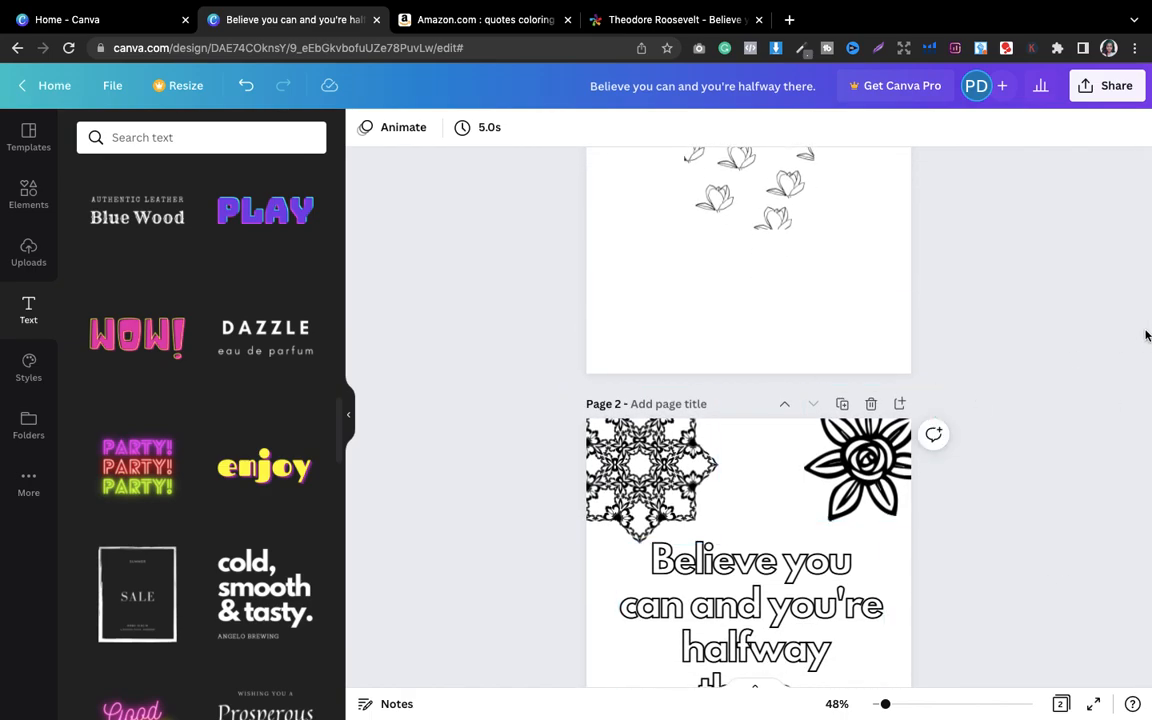
scroll(1146, 335, "up", 3)
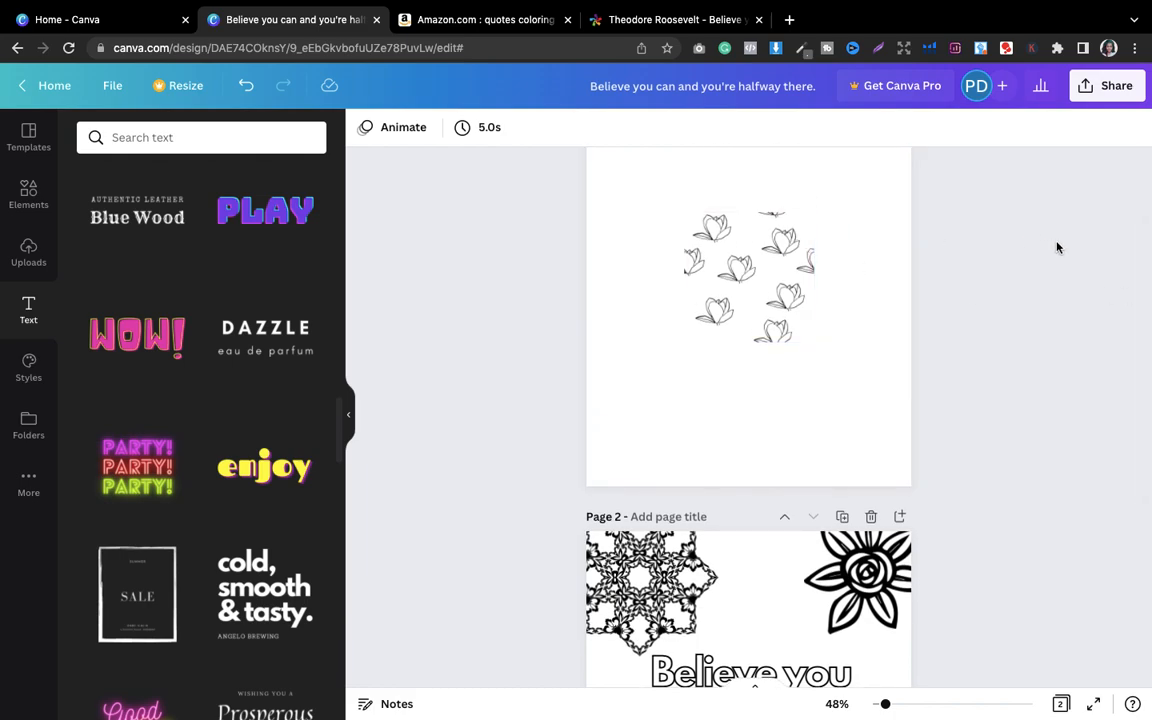
scroll(1057, 247, "up", 3)
left_click(743, 404)
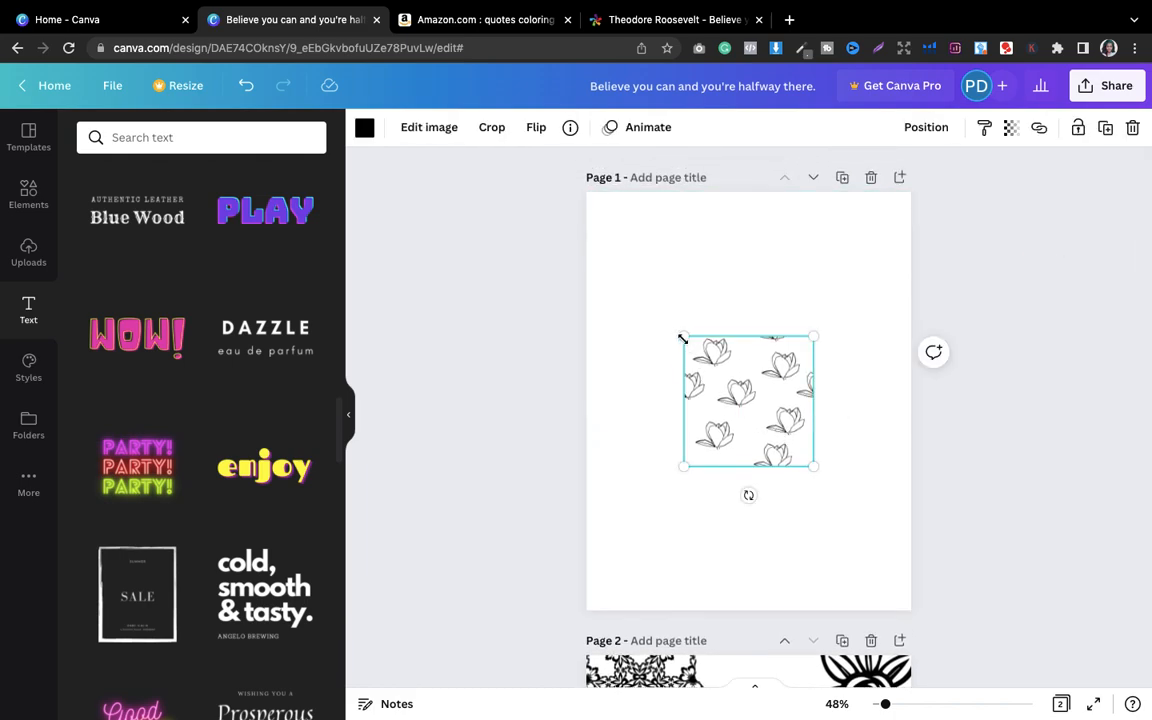
left_click_drag(683, 338, 586, 198)
left_click_drag(707, 337, 719, 307)
left_click_drag(828, 433, 897, 546)
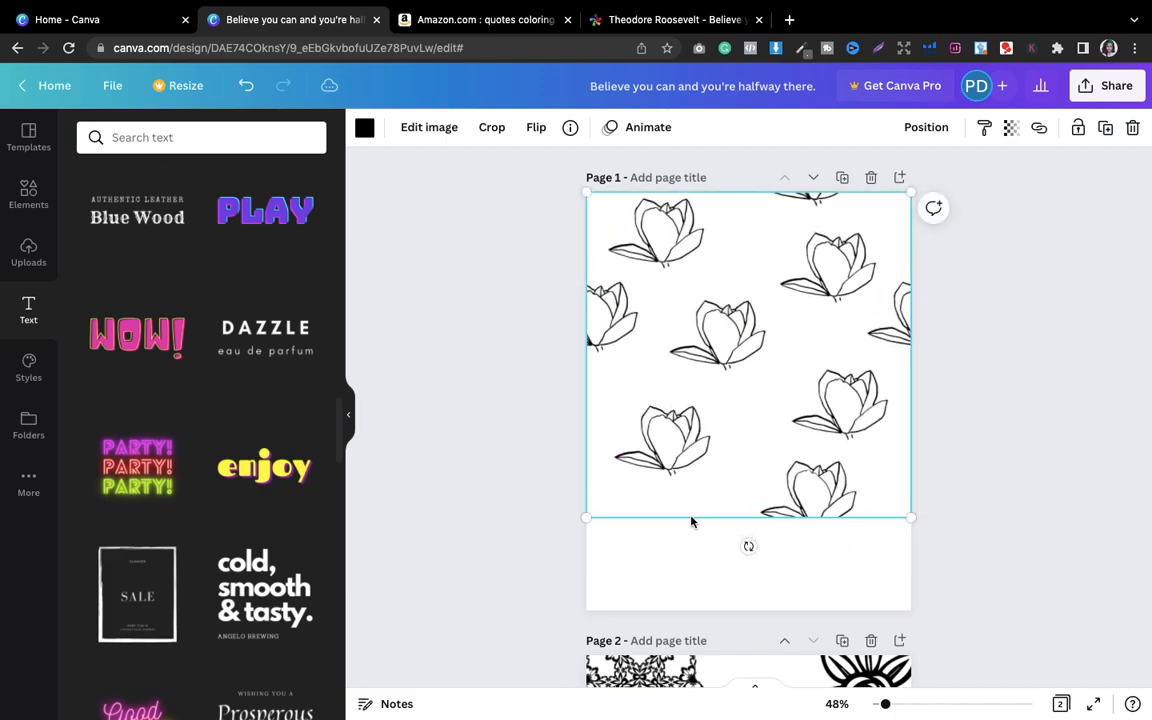
Step: Scale the flower pattern up to about 11.2 × 11.2 in to cover page 1 and center it horizontally
left_click_drag(577, 541, 485, 633)
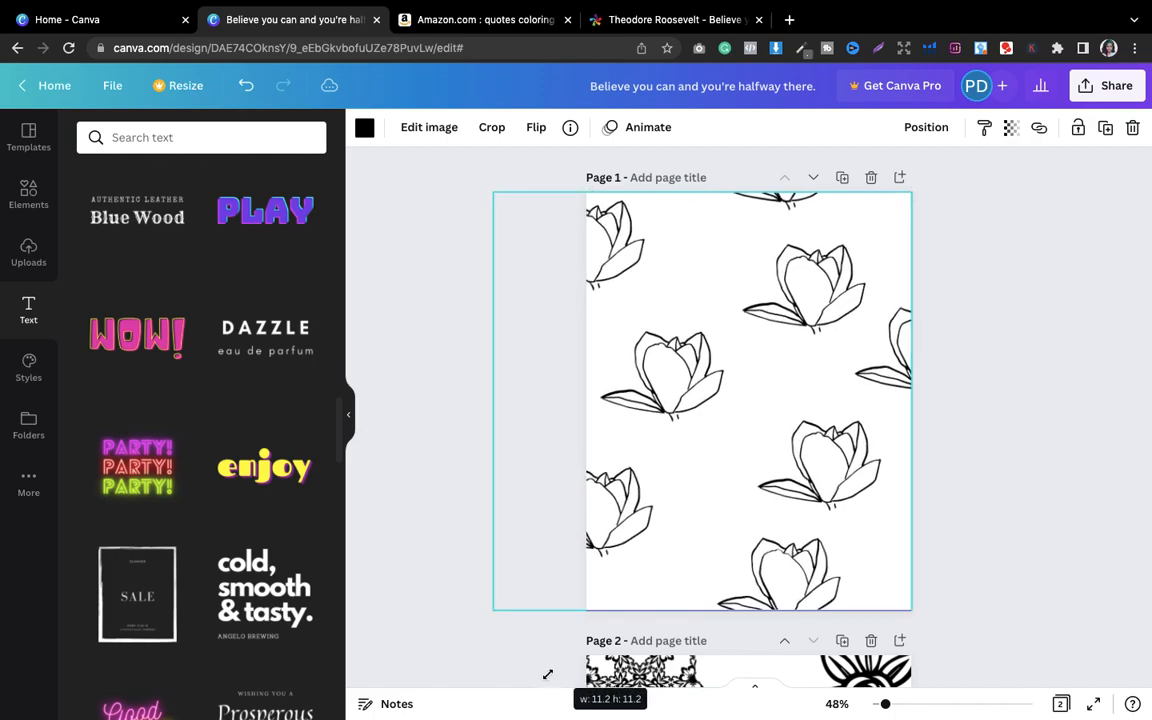
left_click(1140, 365)
left_click(807, 380)
left_click_drag(807, 380, 850, 381)
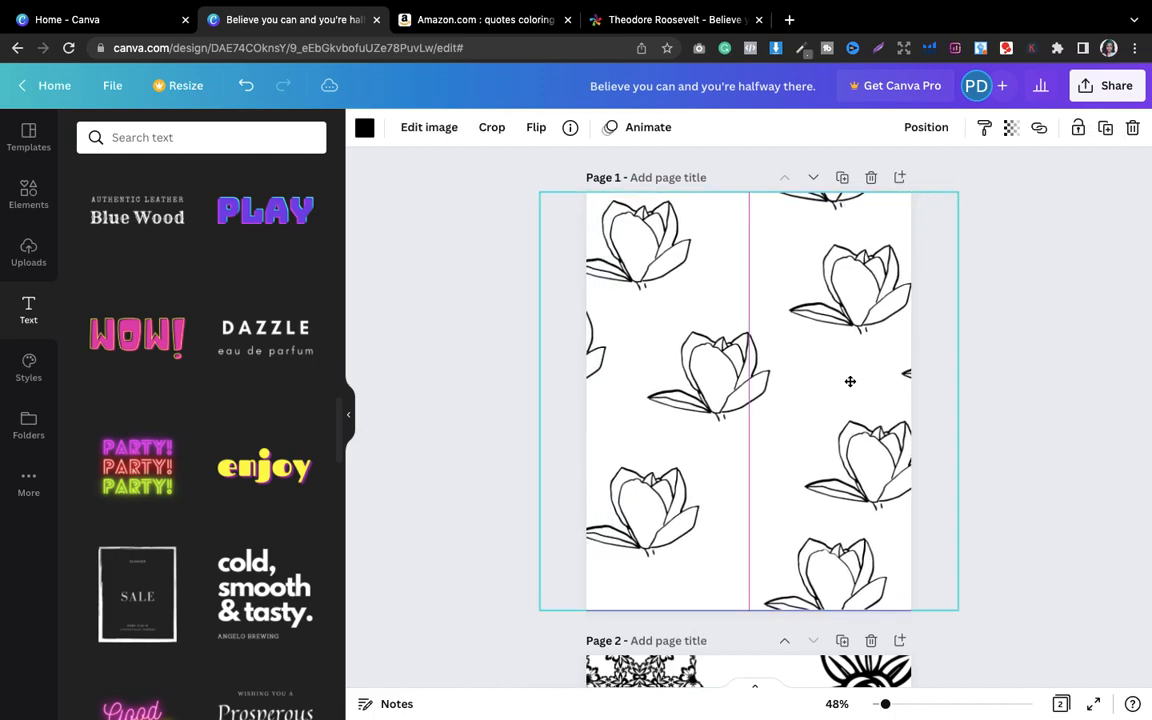
left_click(1066, 378)
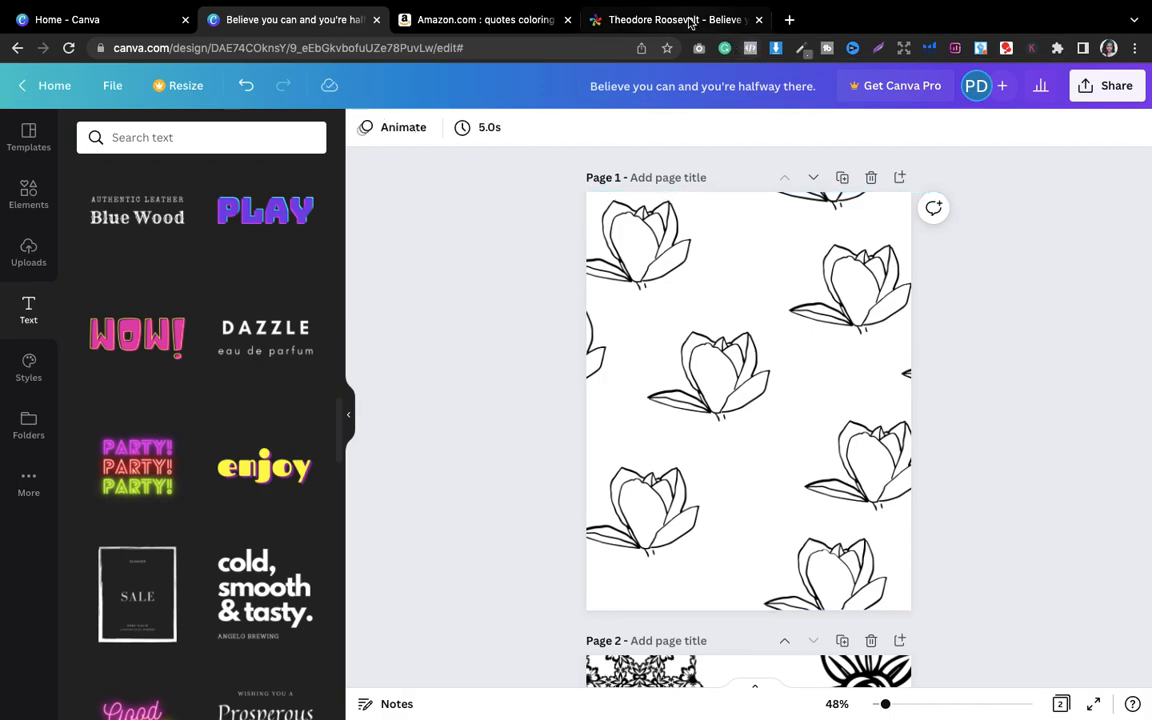
Step: Switch to BrainyQuote, open "No act of kindness, no matter how small, is ever wasted." from the Inspirational list and copy its text
left_click(680, 19)
scroll(840, 335, "down", 1)
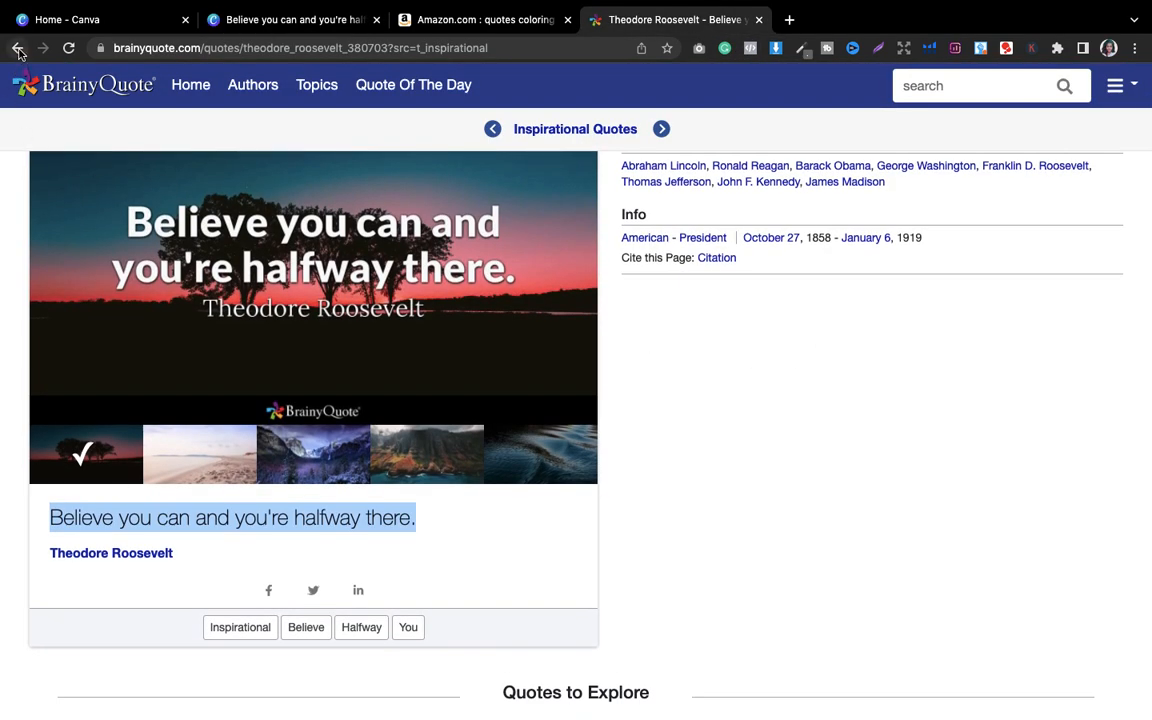
scroll(767, 324, "down", 5)
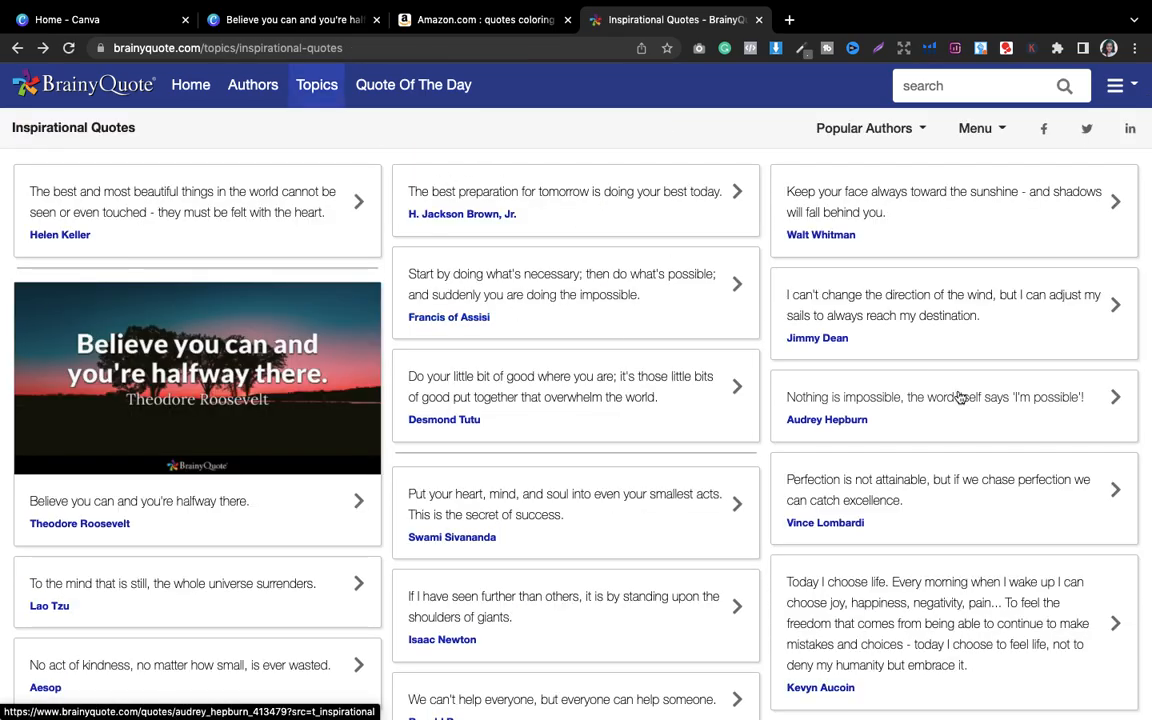
scroll(958, 396, "down", 2)
scroll(958, 396, "down", 9)
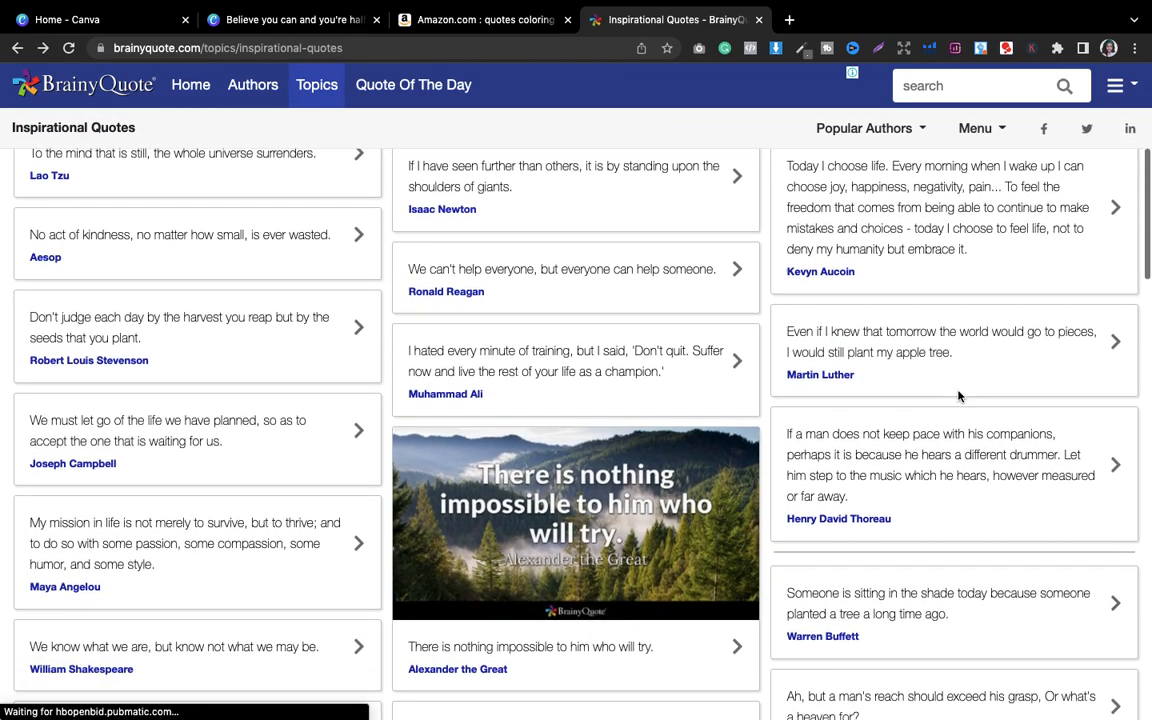
left_click(292, 242)
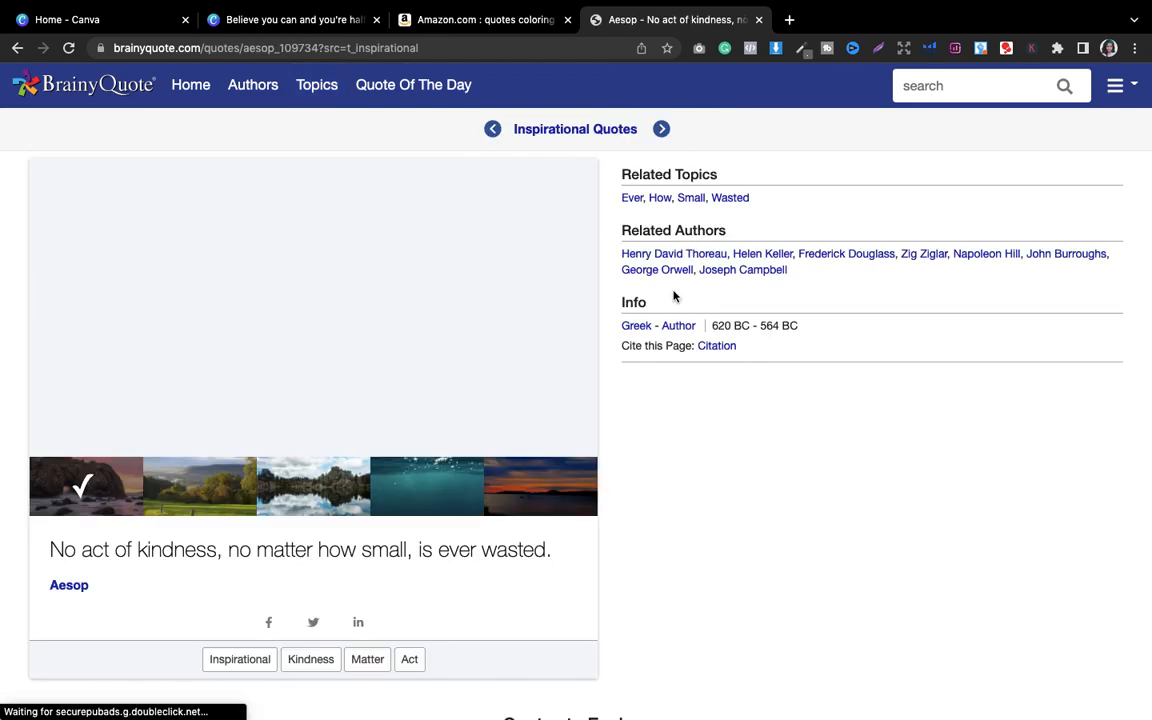
left_click_drag(561, 550, 43, 552)
key("super+c")
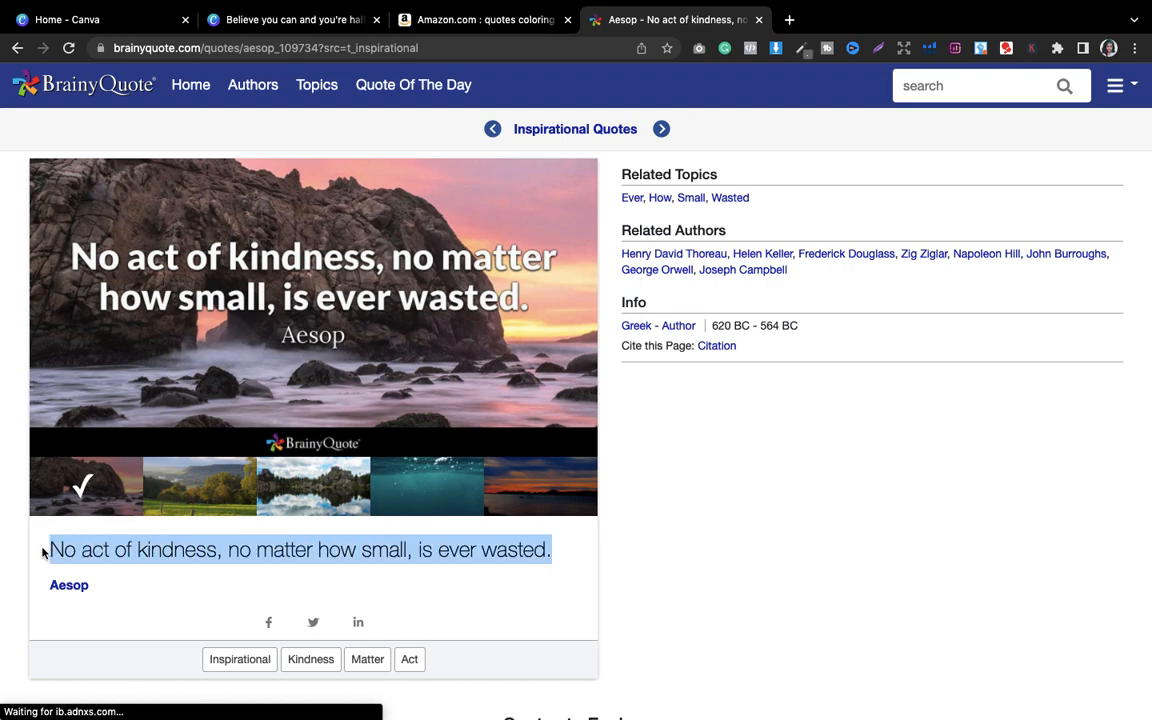
Step: Switch back to the Canva design and add the "cold, smooth & tasty." font combination to page 1
left_click(262, 19)
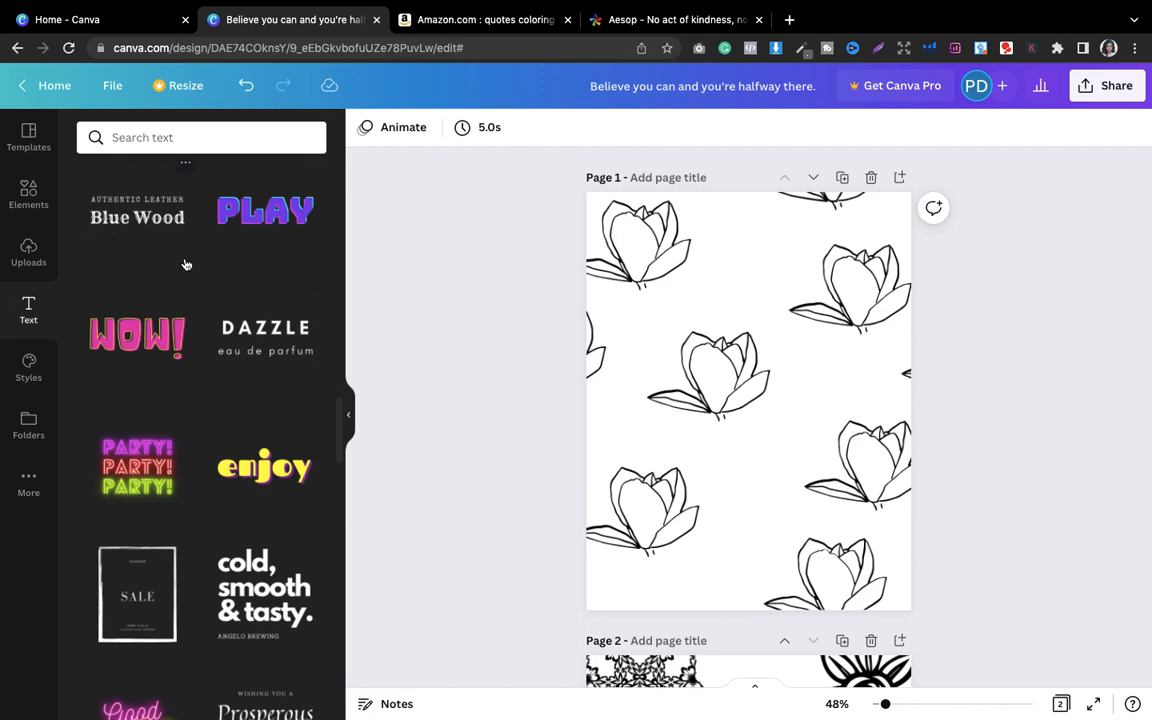
left_click(238, 580)
left_click(700, 390)
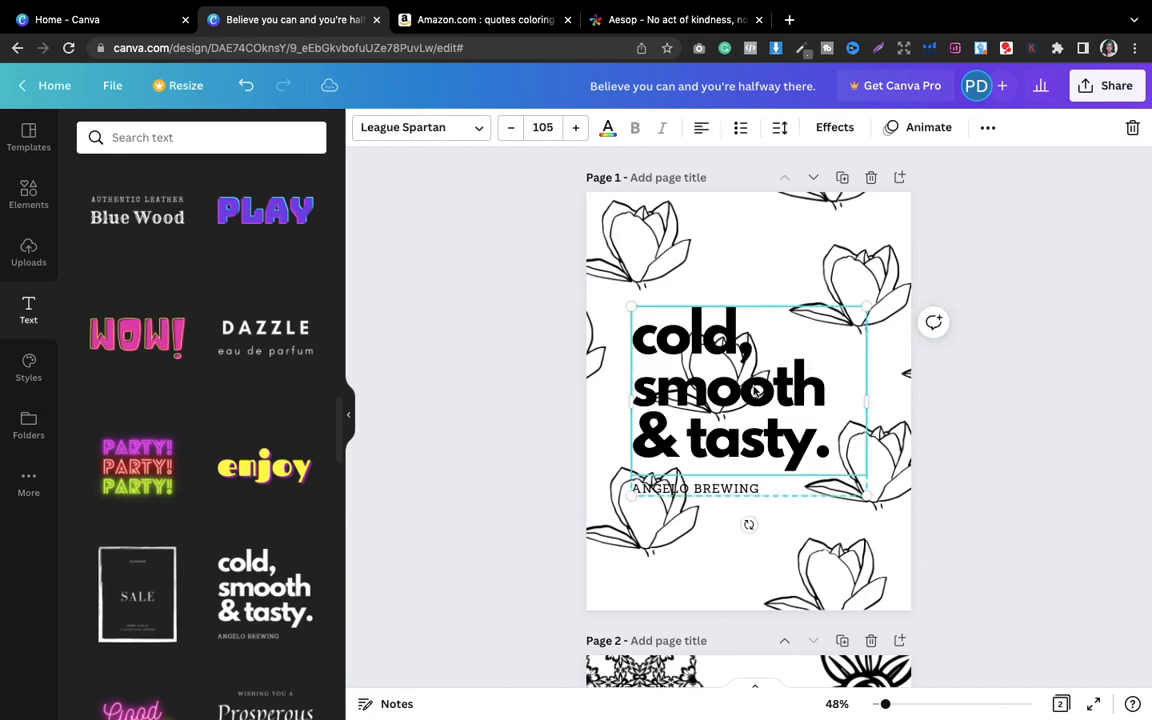
Step: Replace the "cold, smooth & tasty." heading on page 1 with the copied quote and delete the "ANGELO BREWING" line
left_click(755, 388)
key("super+v")
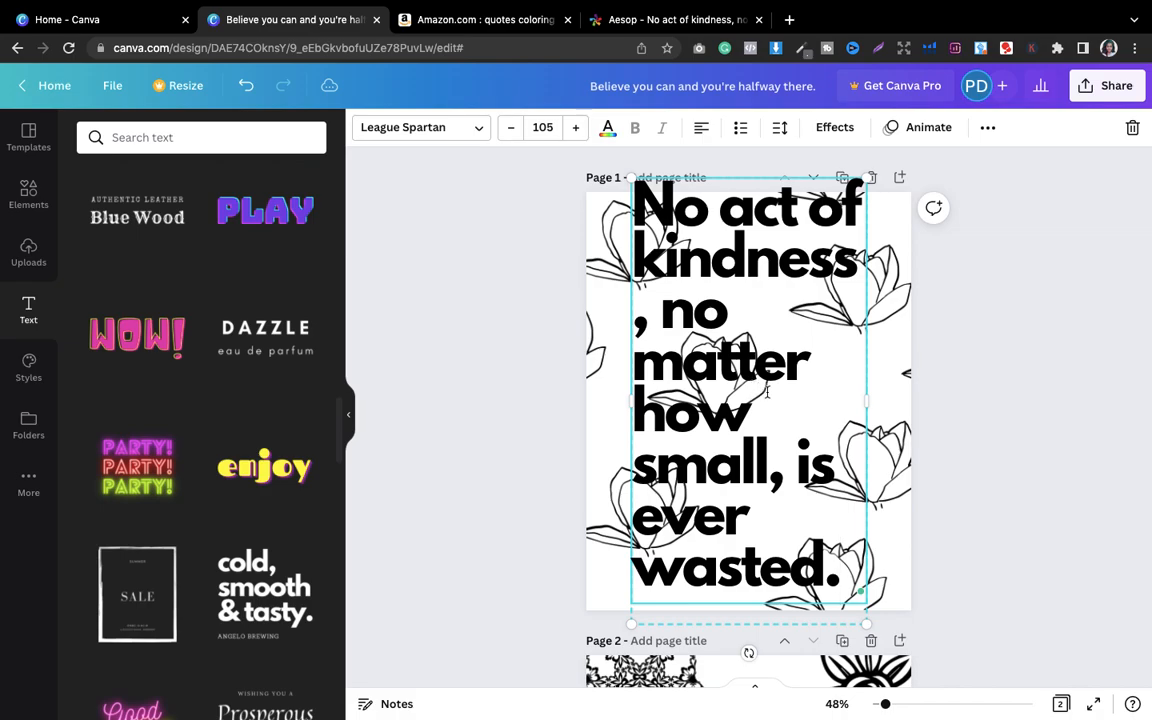
left_click_drag(901, 394, 1050, 400)
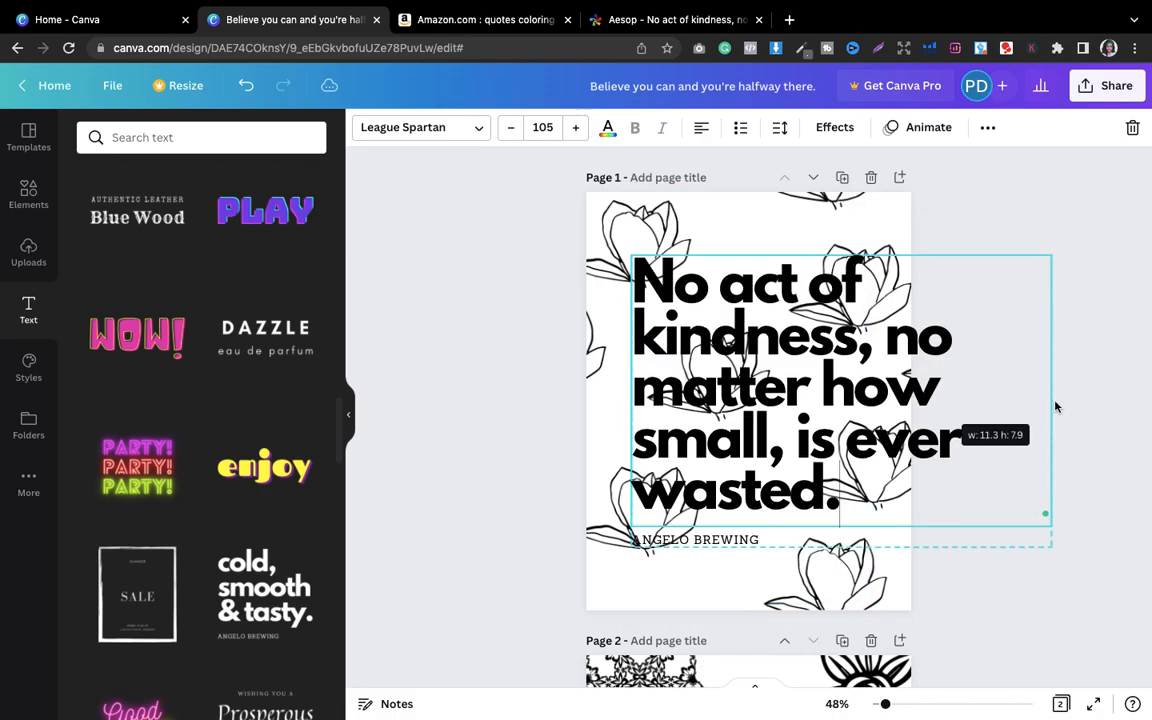
left_click(735, 542)
key("Delete")
Step: Narrow the quote's text box to wrap onto seven lines within page 1 and center it over the flower pattern
left_click(730, 355)
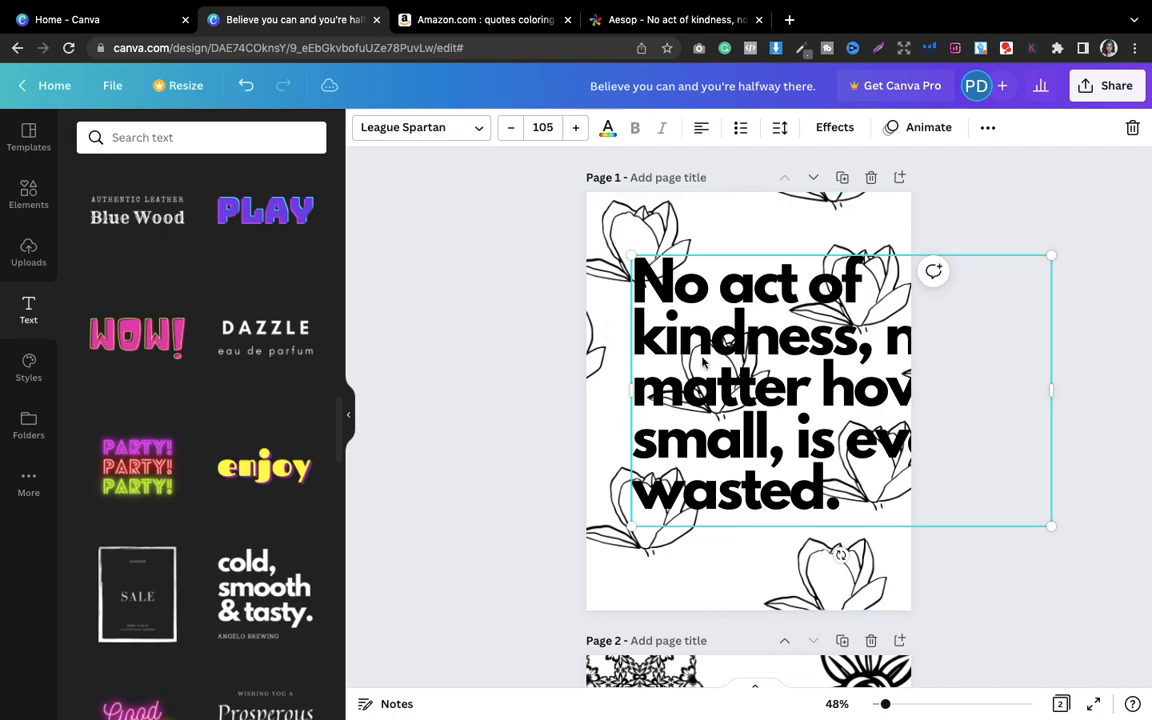
left_click_drag(1050, 392, 893, 397)
left_click(1044, 406)
left_click_drag(774, 358, 768, 382)
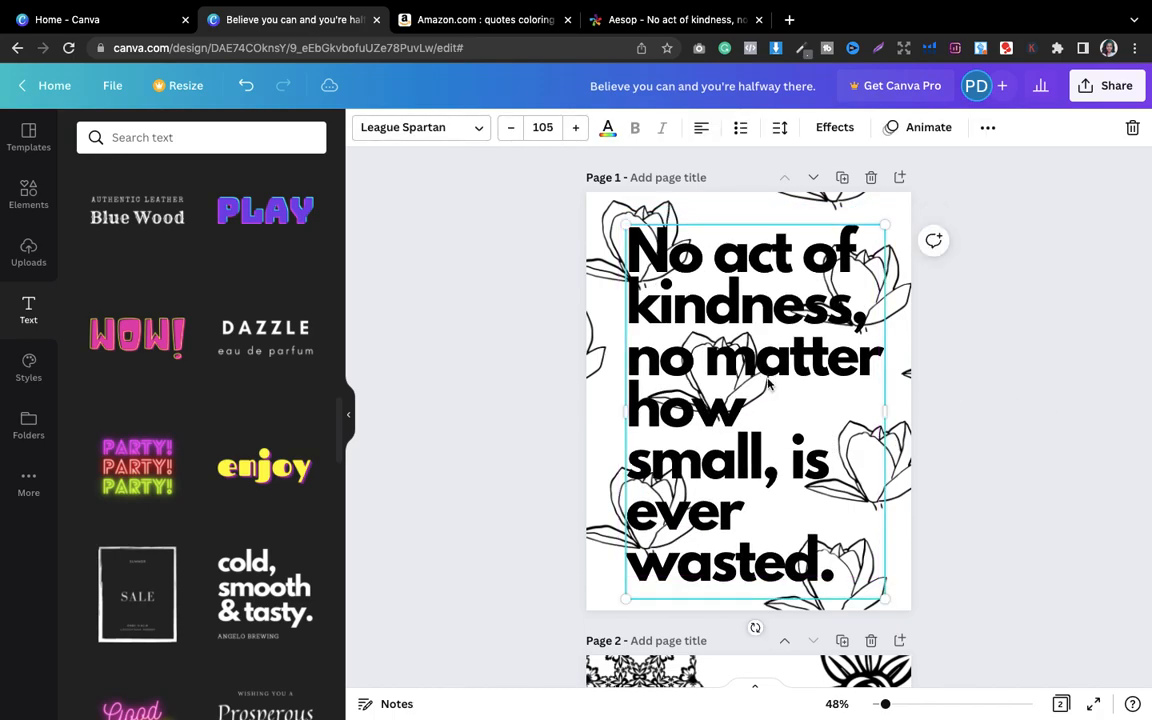
Step: Shrink the page 1 quote to a font size of about 64.9 and move it to the middle of the page
double_click(740, 388)
triple_click(740, 388)
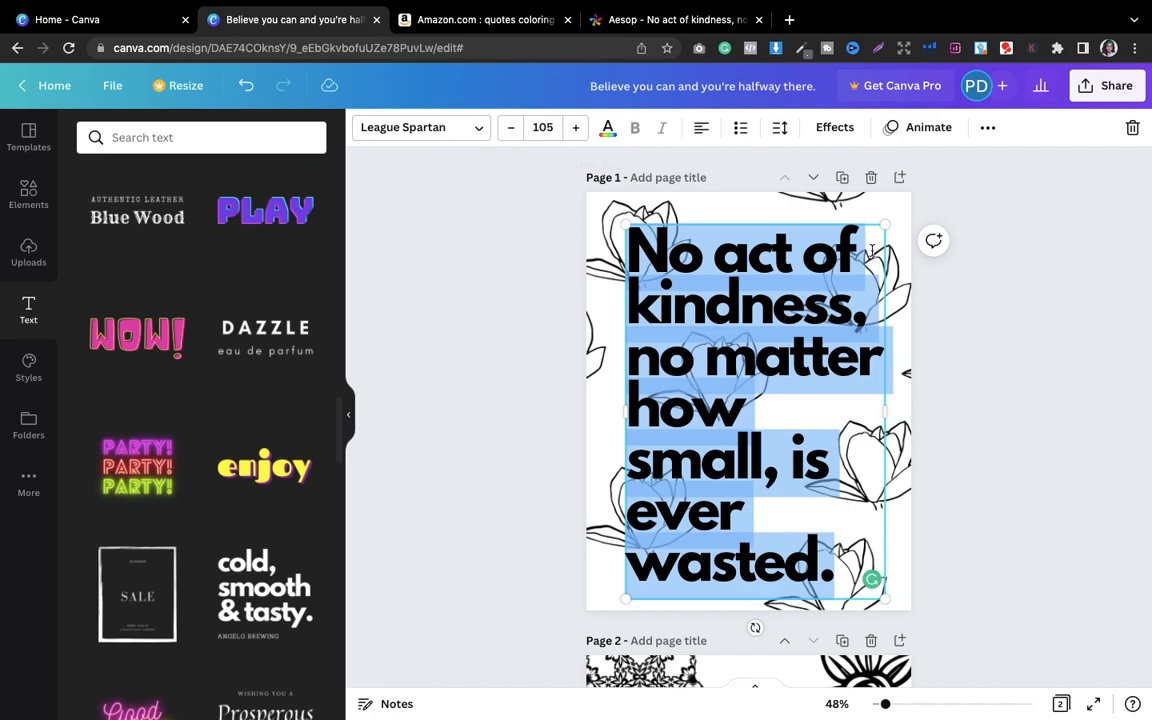
left_click_drag(885, 222, 786, 367)
left_click(968, 466)
left_click_drag(754, 479, 858, 420)
Step: Center-align the quote's text on page 1 and center its text box on the page
double_click(754, 378)
key("ctrl+a")
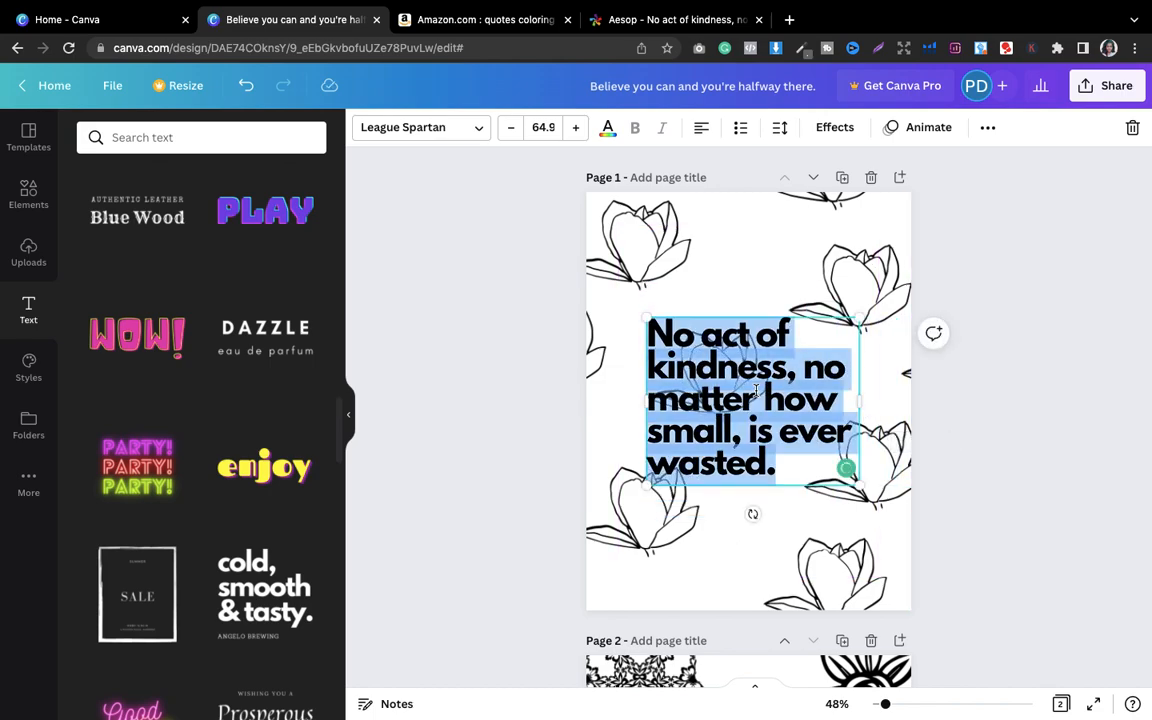
left_click(701, 127)
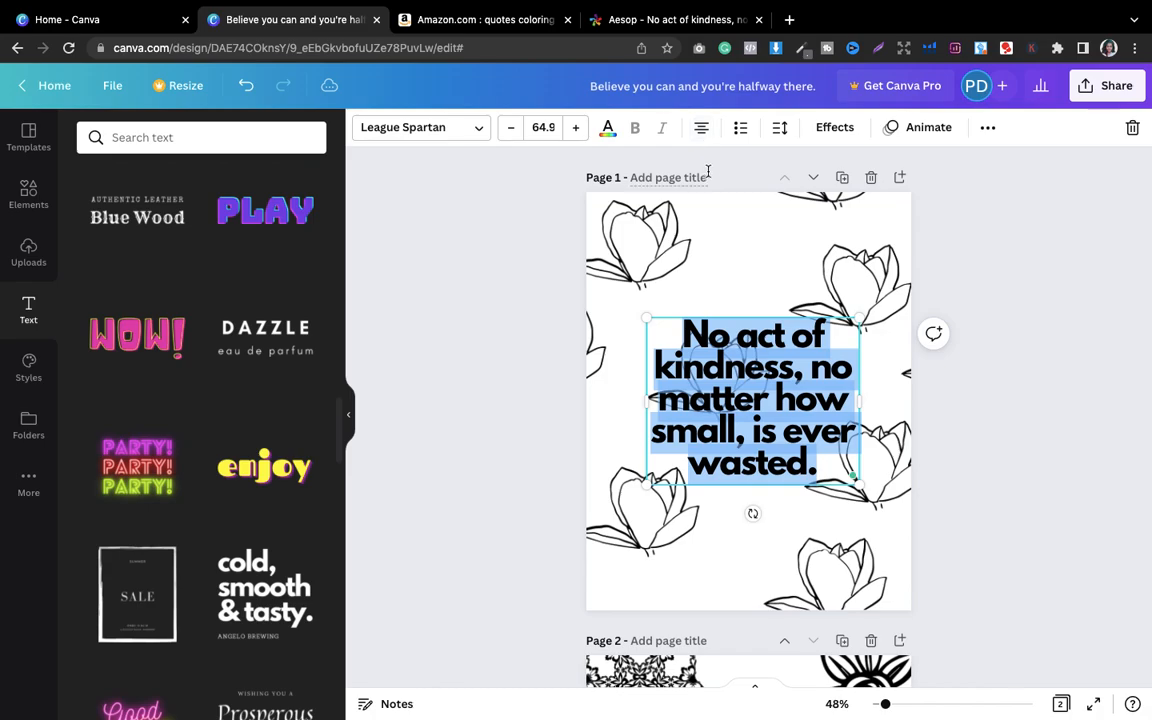
left_click(758, 288)
left_click_drag(742, 401, 737, 402)
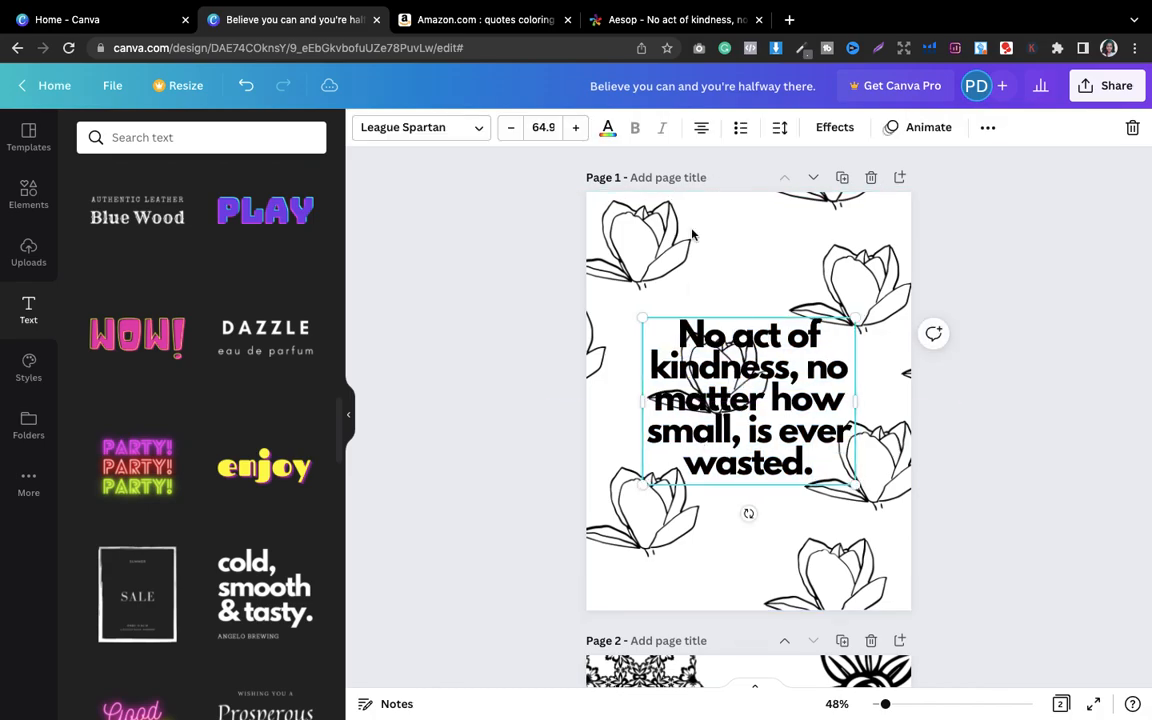
Step: Apply the Hollow effect to the page 1 quote and enlarge it to a font size of about 80.3
left_click(823, 130)
left_click(124, 322)
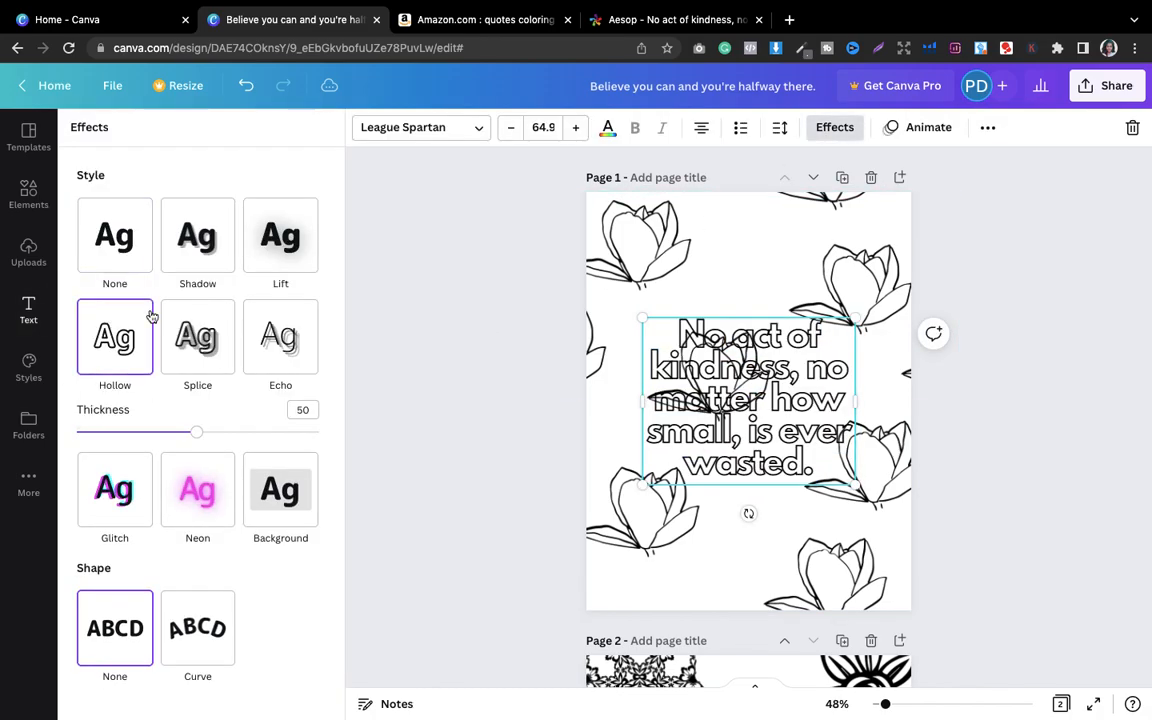
left_click_drag(855, 484, 903, 534)
Step: Set the quote's line spacing to 1.2 and center the text box on page 1 again
triple_click(766, 436)
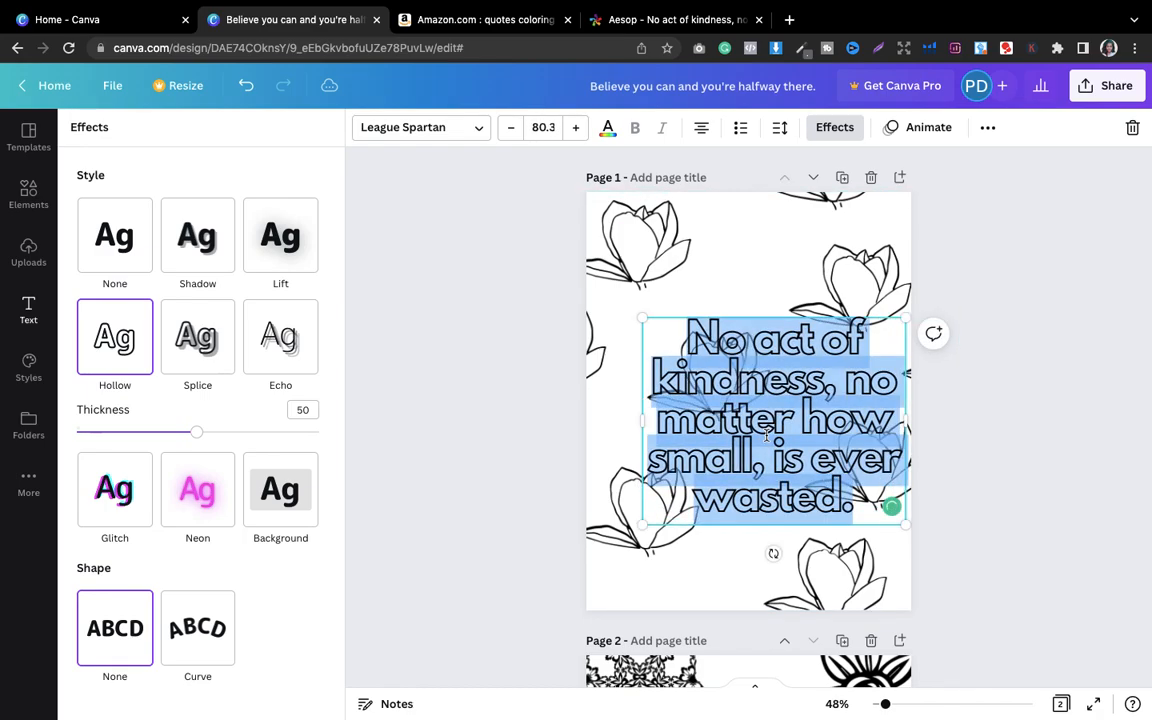
left_click(780, 130)
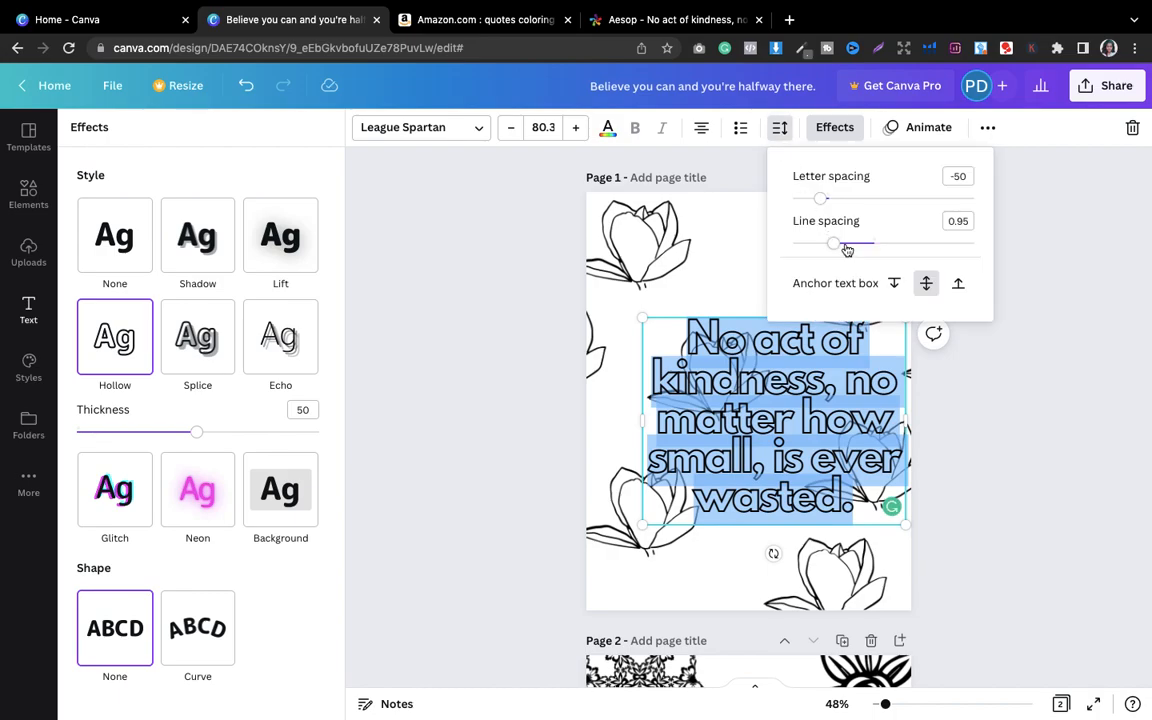
left_click_drag(836, 248, 857, 252)
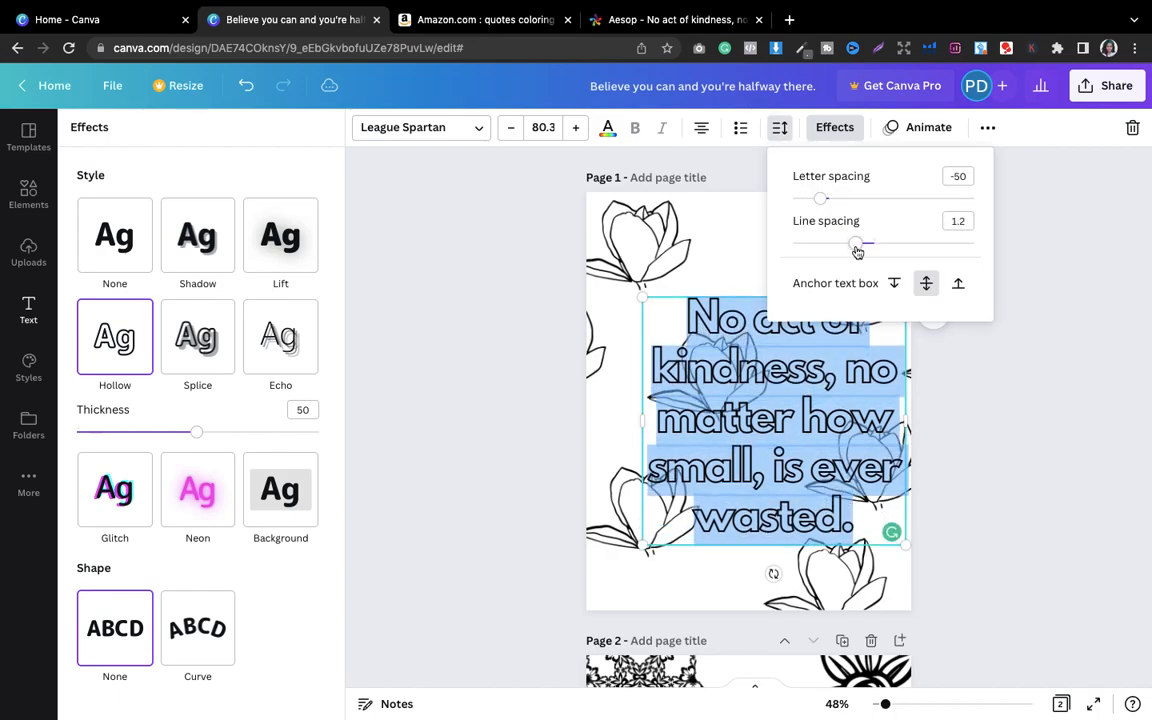
left_click(999, 408)
left_click(894, 426)
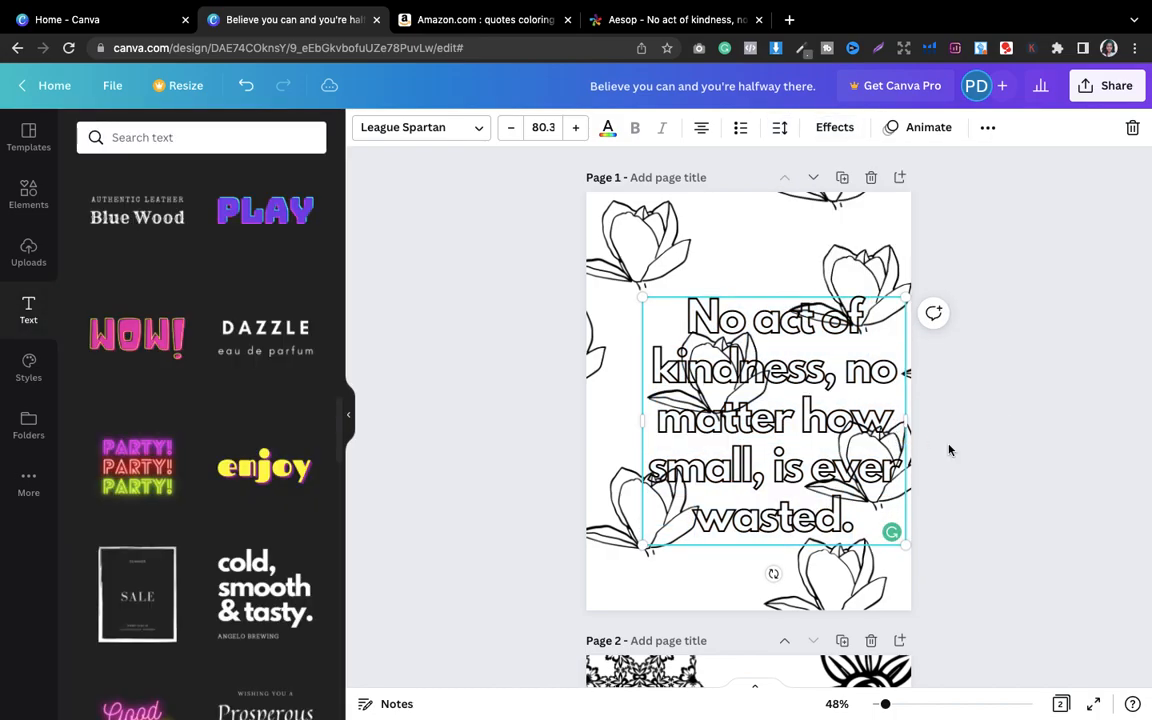
left_click_drag(769, 433, 746, 425)
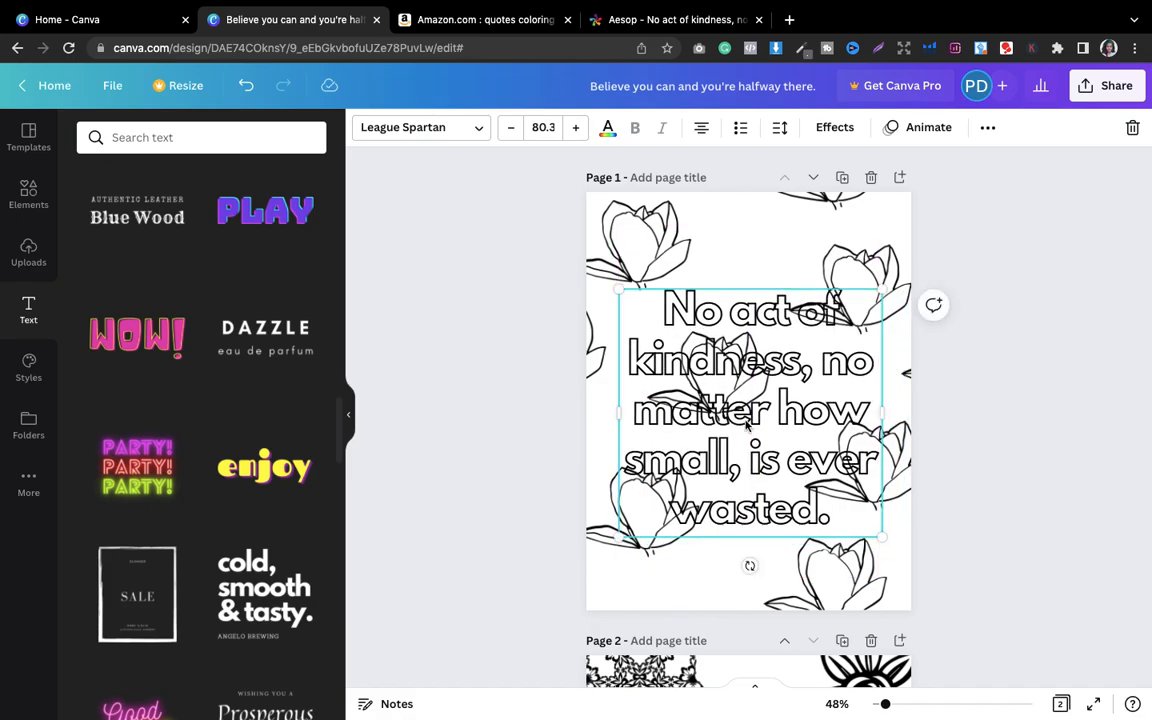
Step: Move the quote partly off page 1 and add the soft-cornered square from the Shapes collection
left_click_drag(746, 425, 893, 476)
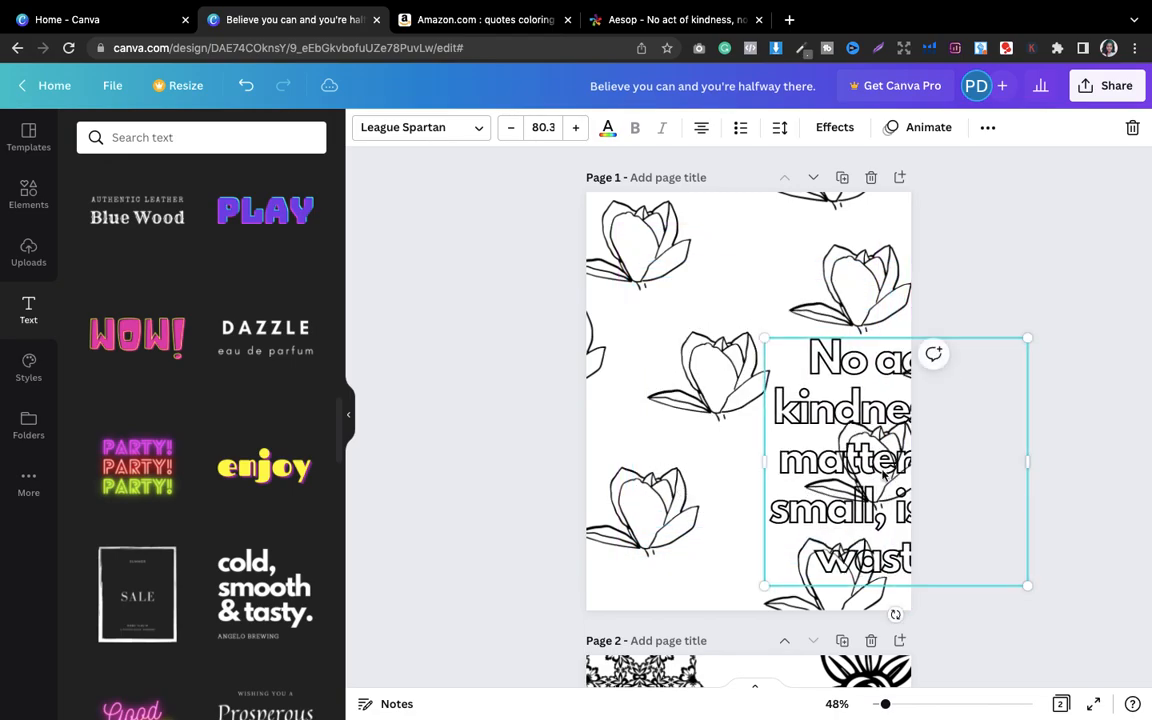
left_click(20, 208)
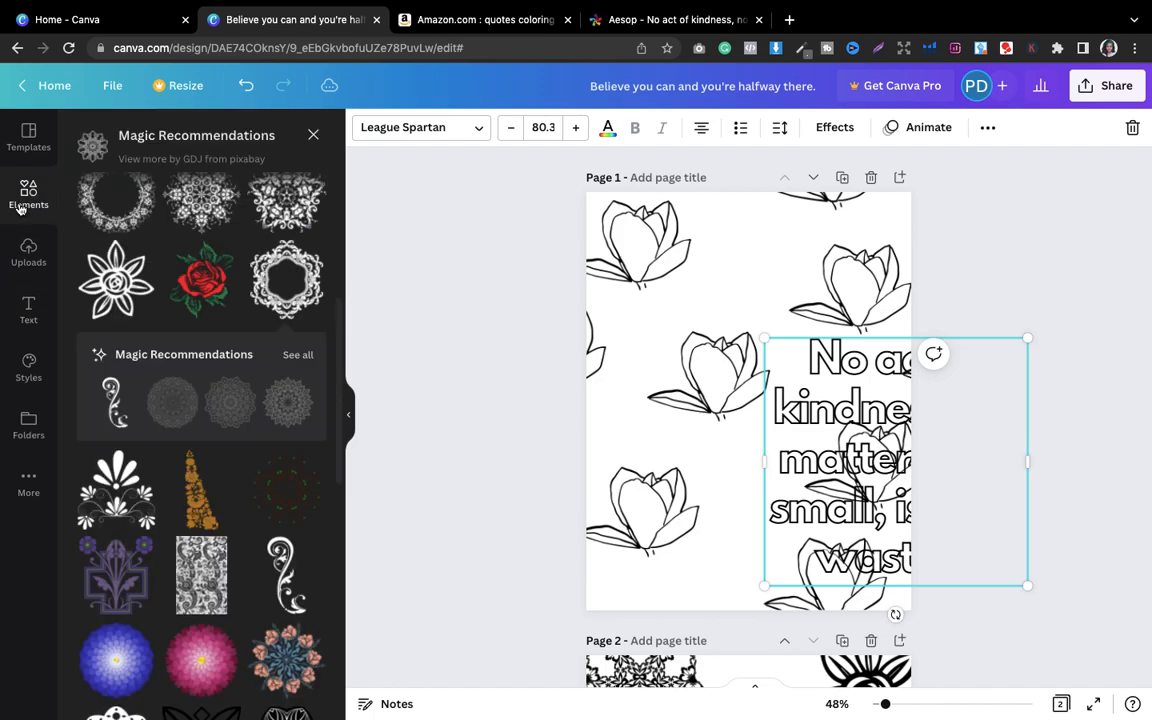
left_click(311, 140)
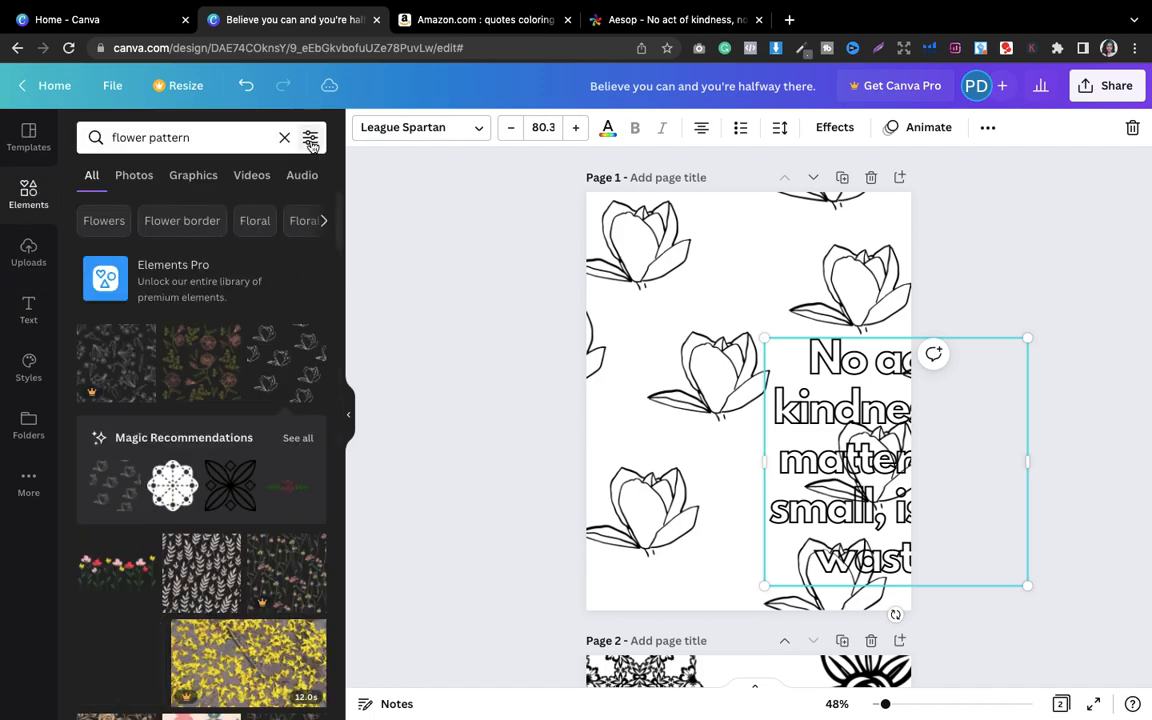
left_click(205, 140)
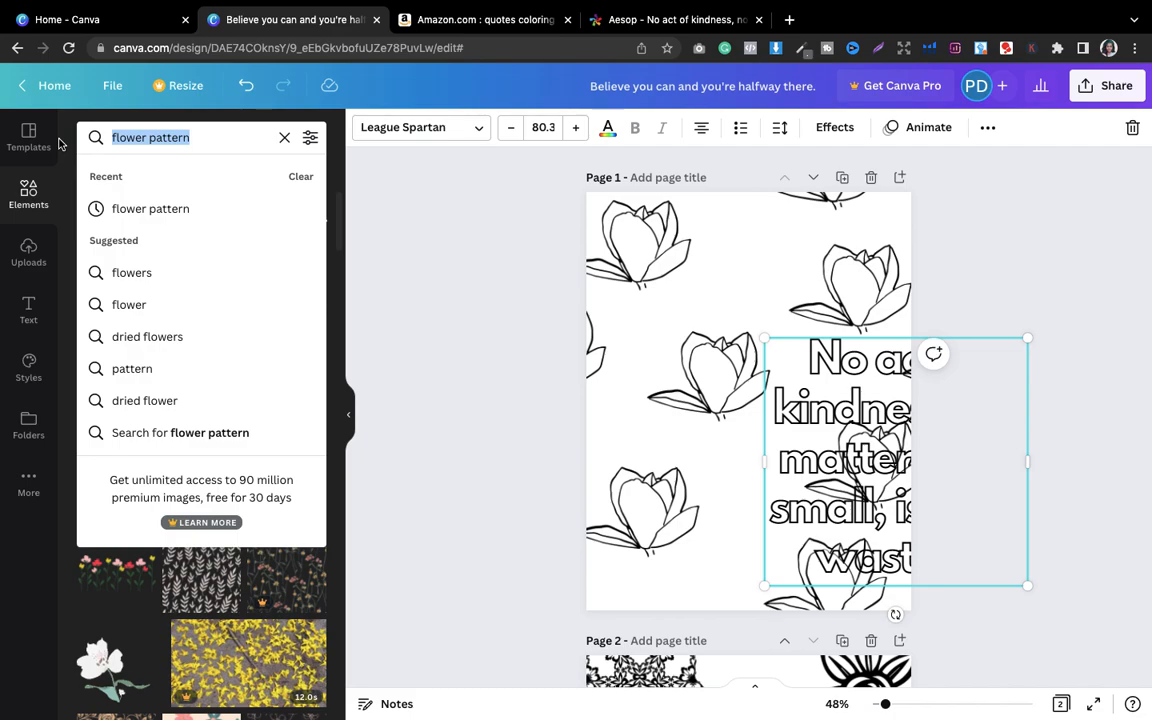
key("BackSpace")
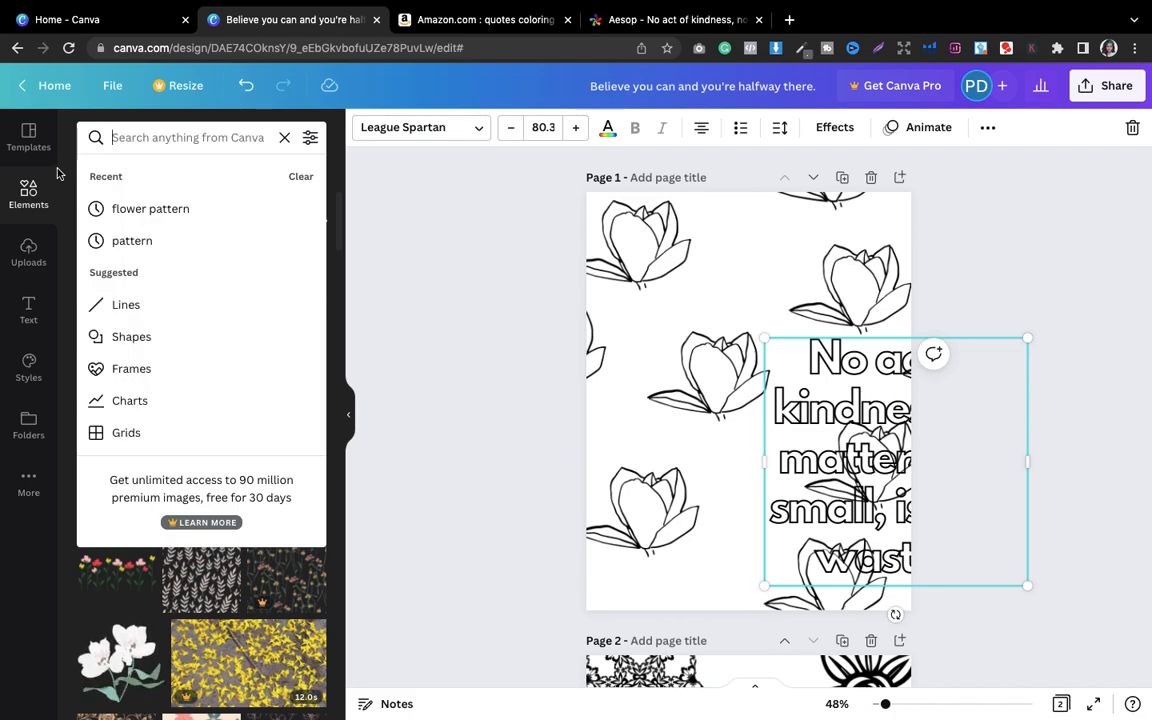
left_click(100, 336)
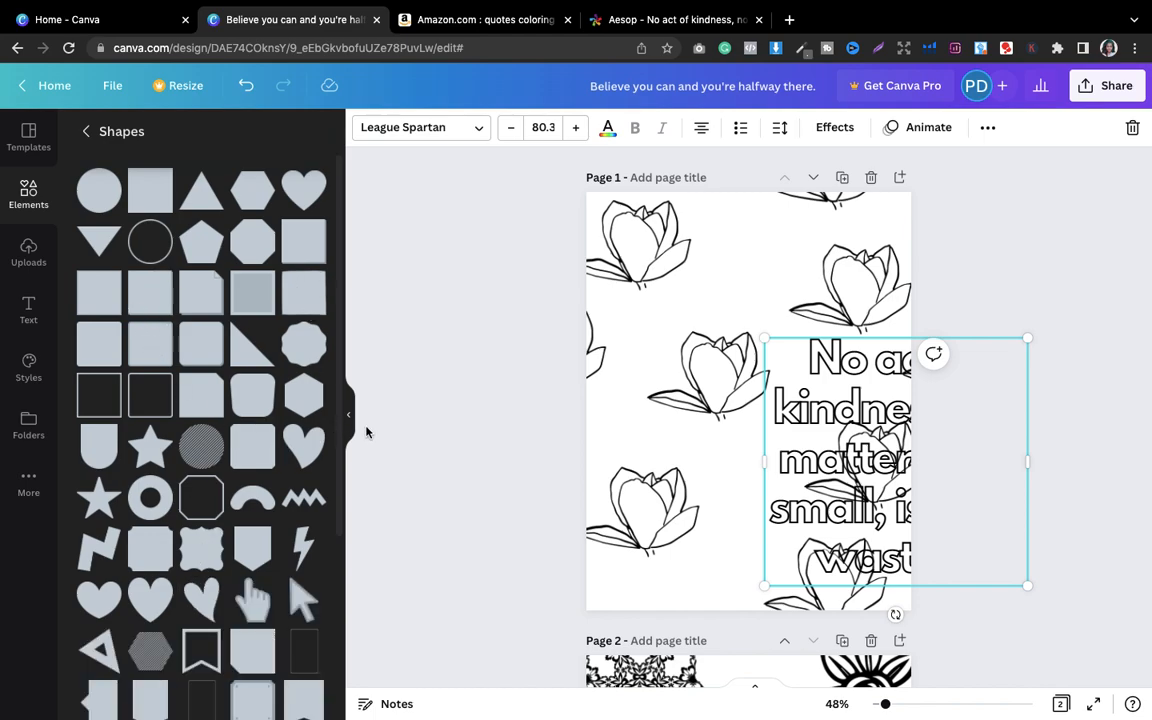
left_click(252, 398)
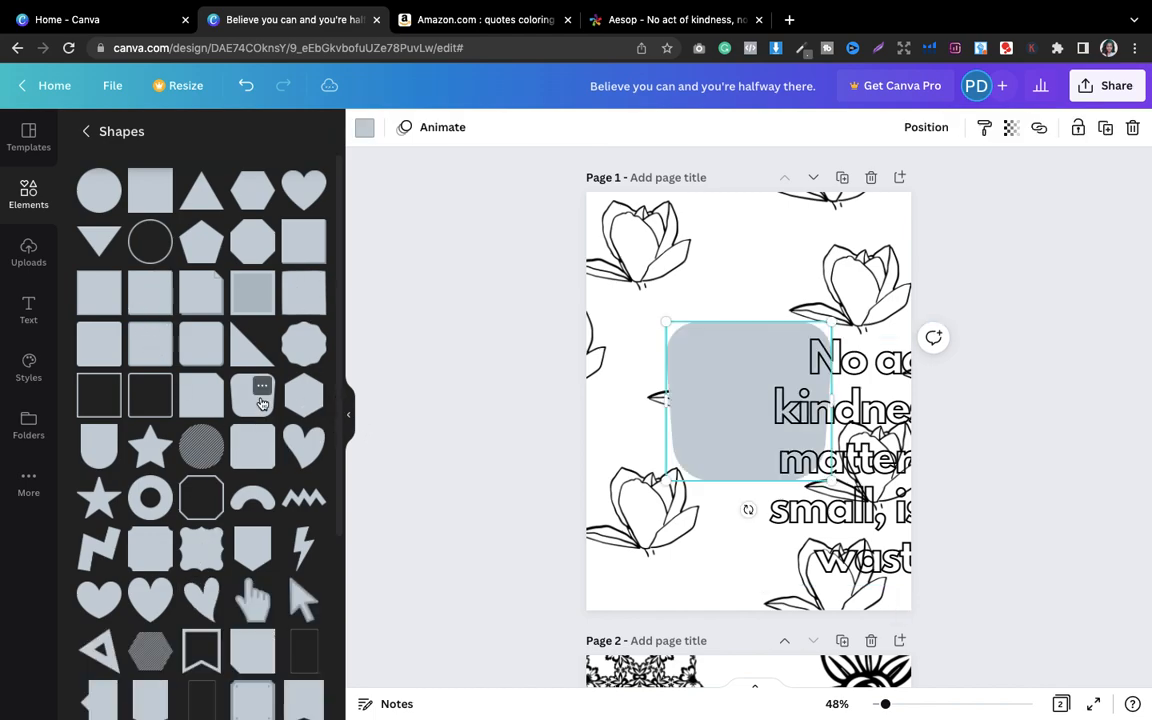
Step: Enlarge the soft-cornered square over the middle of page 1 and fill it with white
left_click_drag(726, 404, 720, 383)
left_click_drag(658, 455, 640, 584)
left_click_drag(679, 442, 715, 445)
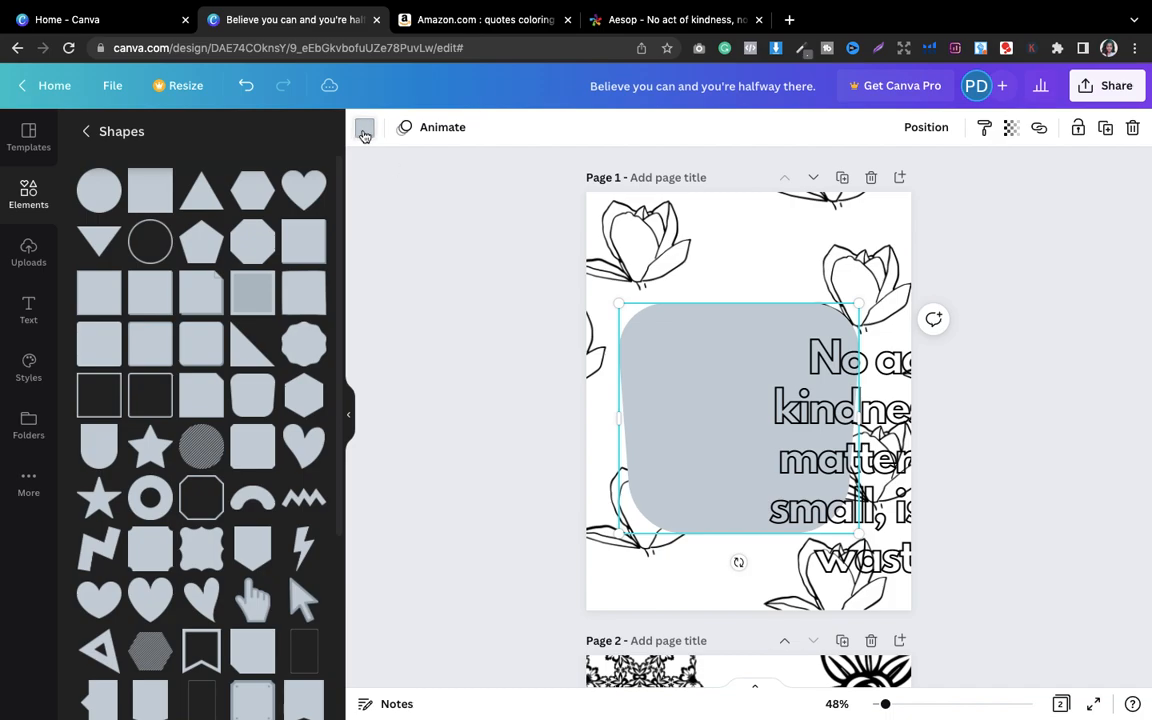
left_click(364, 131)
left_click(221, 219)
left_click(717, 275)
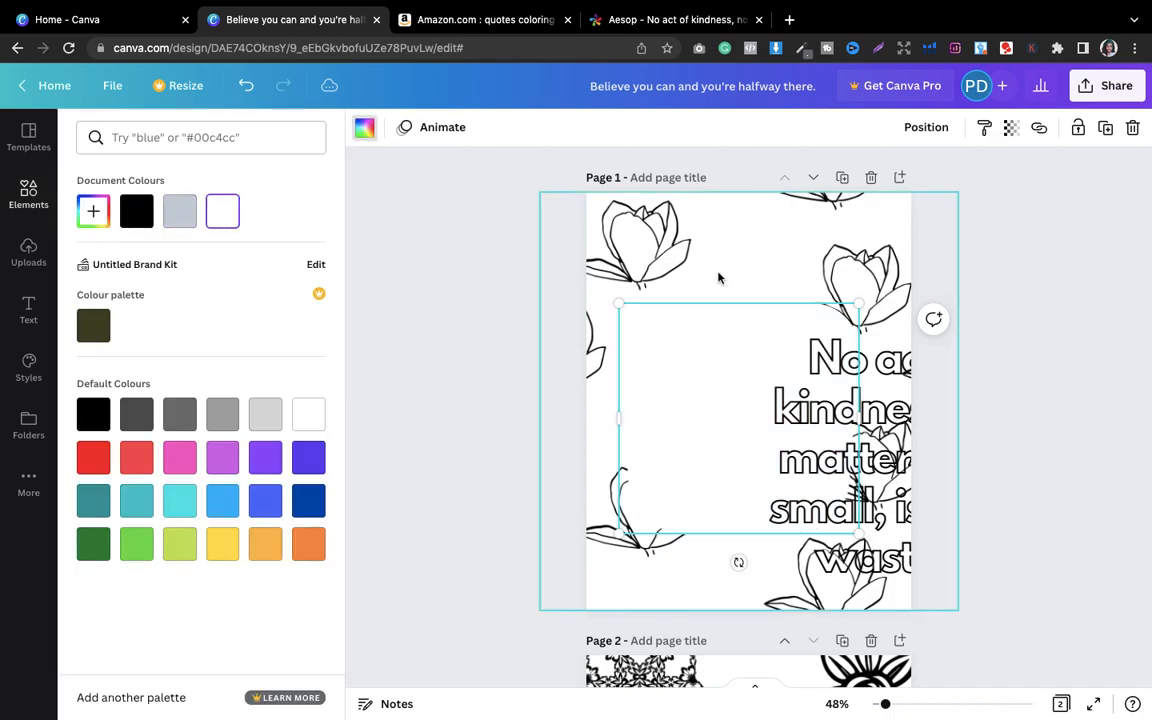
Step: Enlarge the white shape on page 1 to about 7 × 6.7 in
double_click(717, 273)
key("Escape")
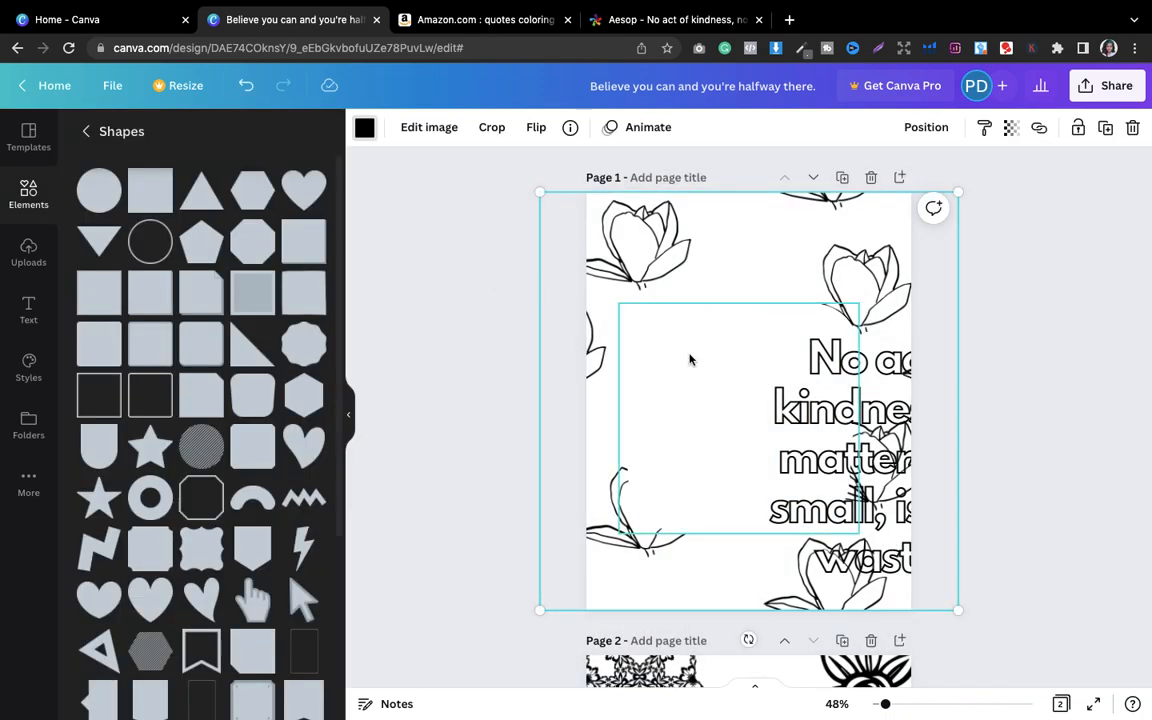
left_click(700, 360)
left_click_drag(864, 304, 879, 283)
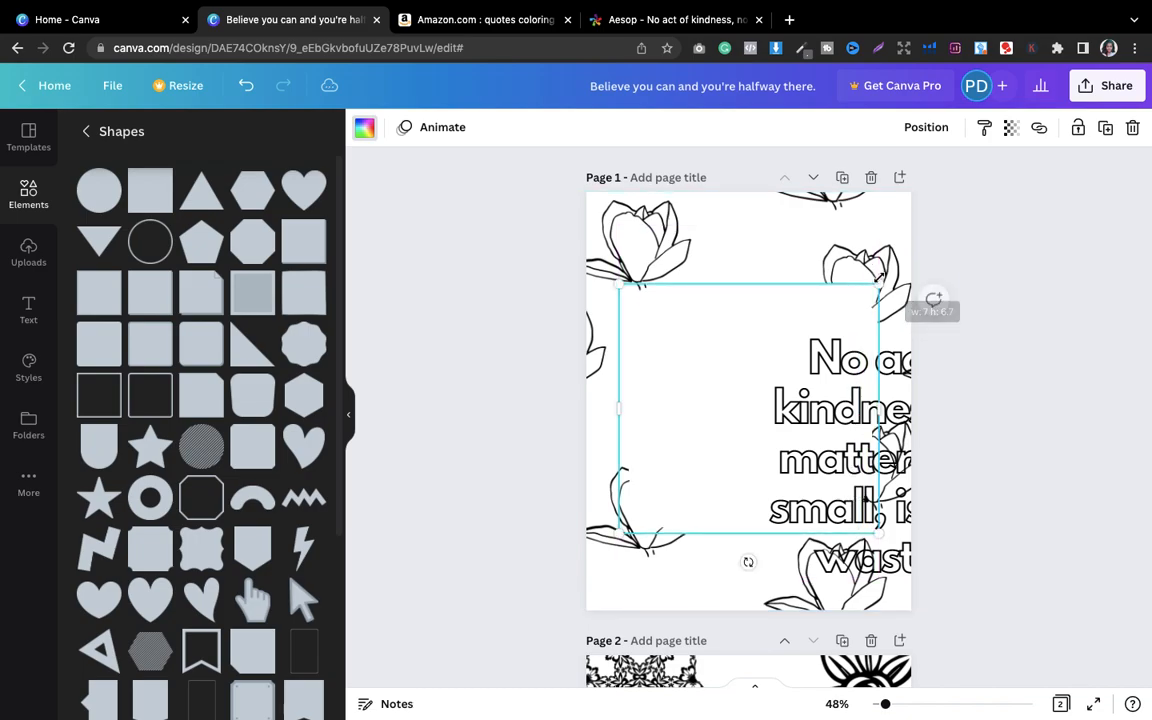
Step: Move the quote back over the white shape, shrink it slightly and center it on page 1
left_click_drag(909, 469, 772, 418)
left_click_drag(892, 527, 875, 513)
left_click(1036, 484)
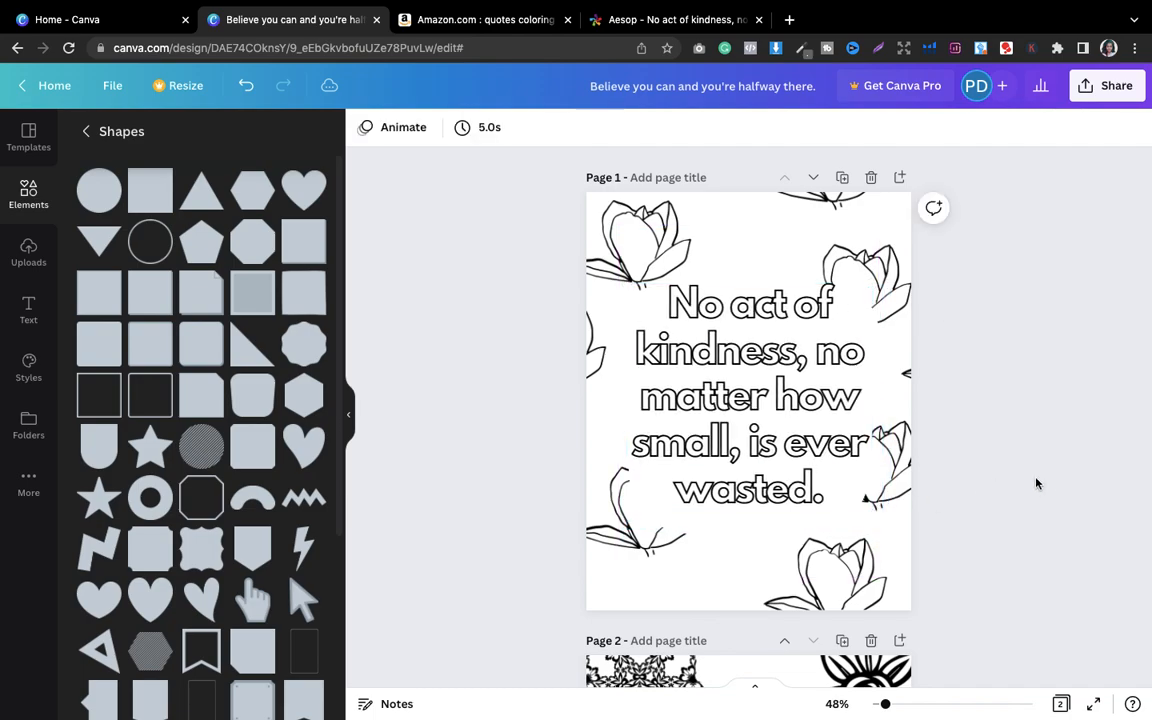
left_click_drag(727, 428, 727, 438)
left_click(965, 437)
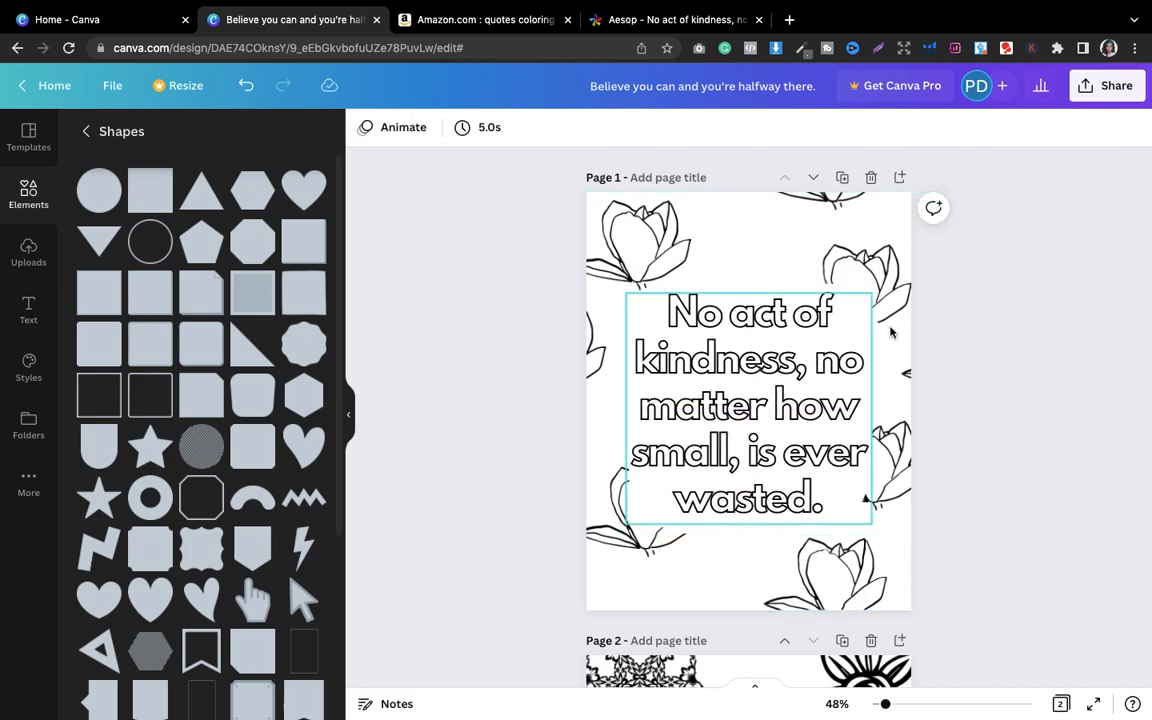
Step: Duplicate page 2 with the "Believe you can and you're halfway there." quote
scroll(985, 430, "down", 1)
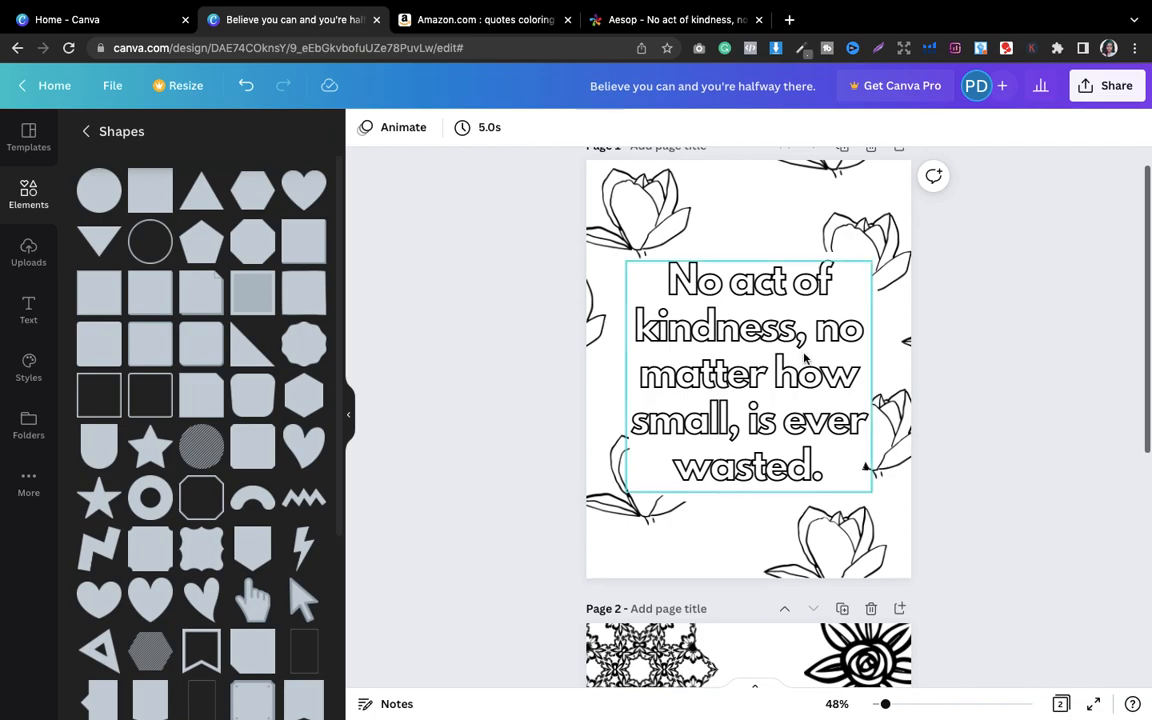
scroll(818, 480, "down", 1)
scroll(818, 480, "down", 2)
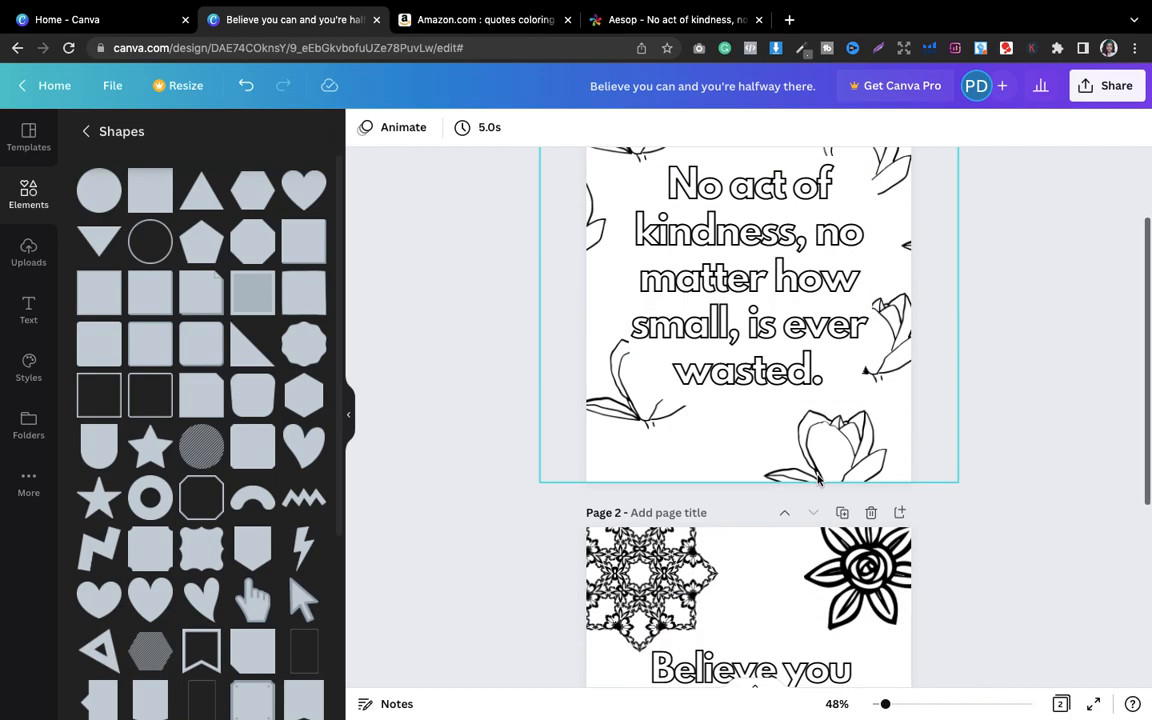
scroll(1077, 450, "down", 10)
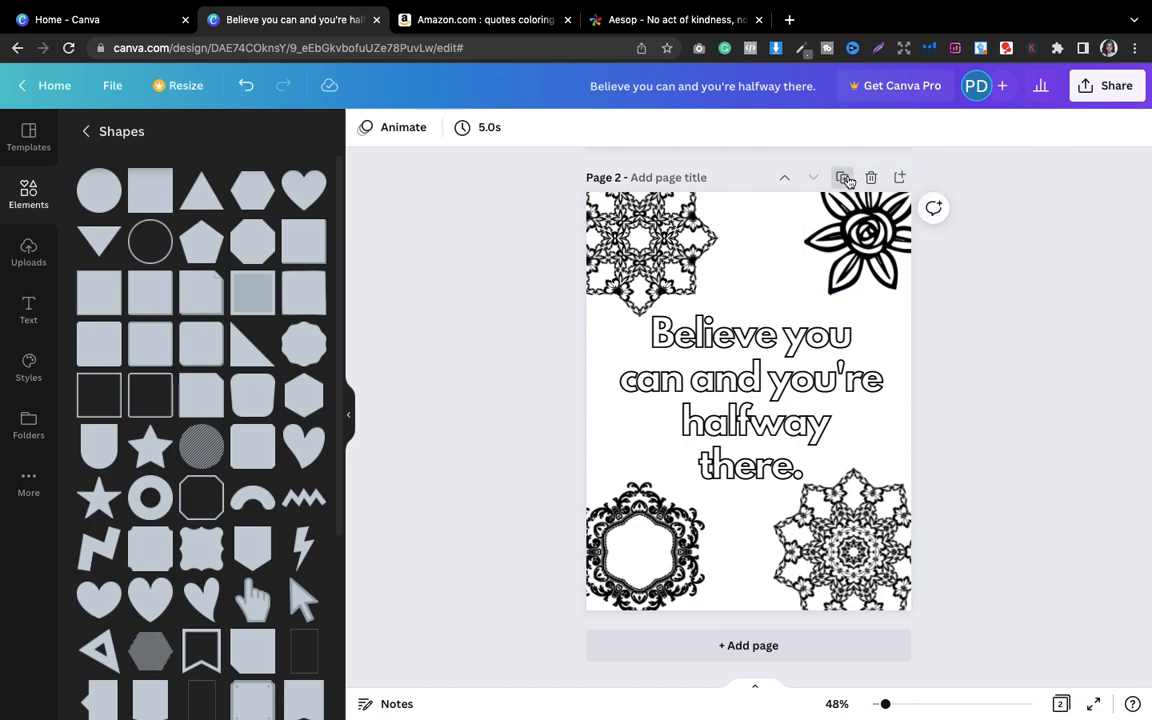
left_click(842, 177)
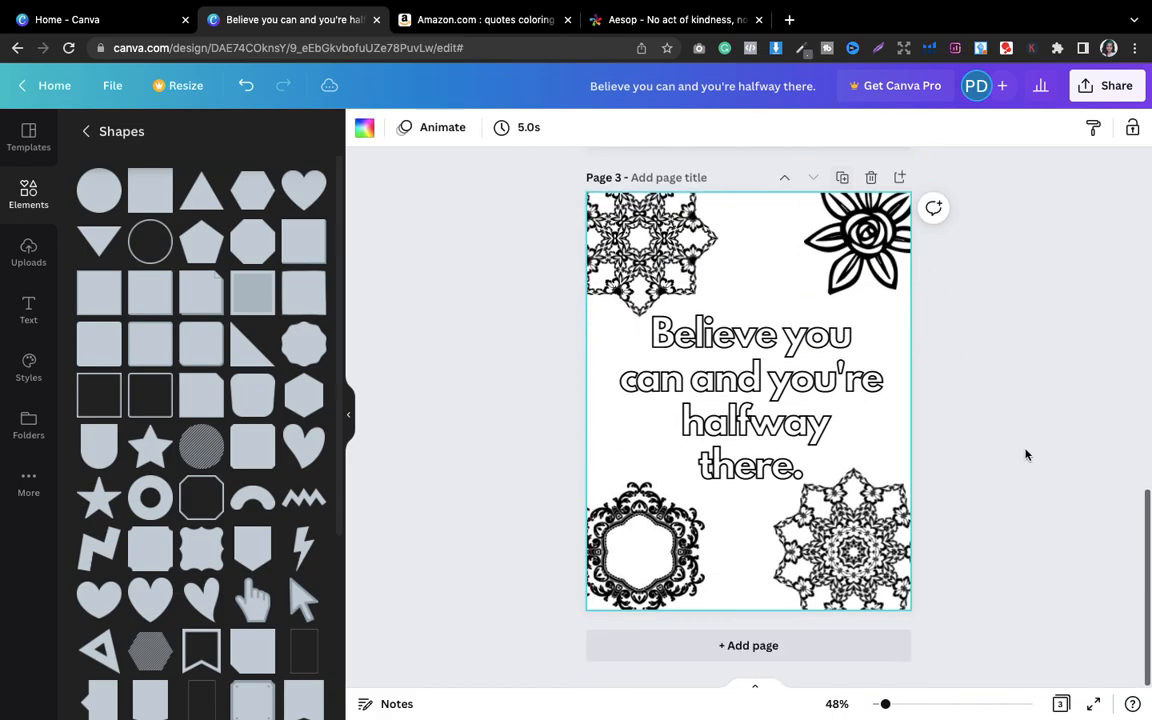
Step: Leave the Shapes collection and search the elements for "mandala"
left_click(89, 132)
left_click(112, 137)
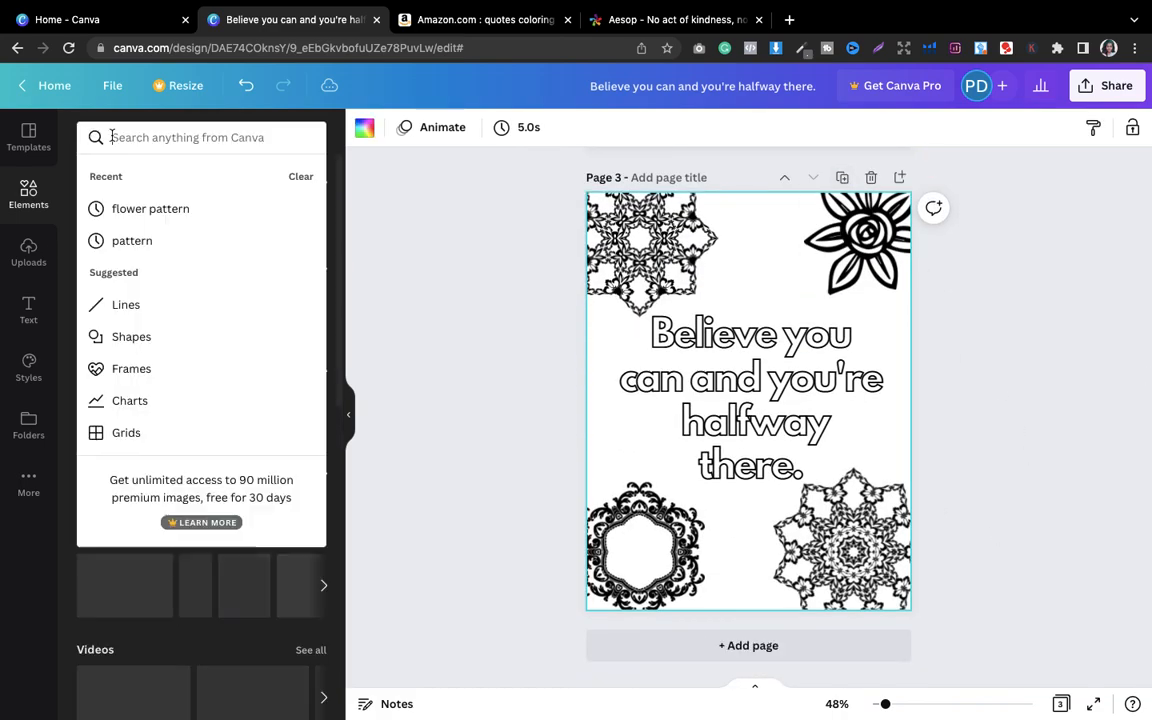
type("mandala")
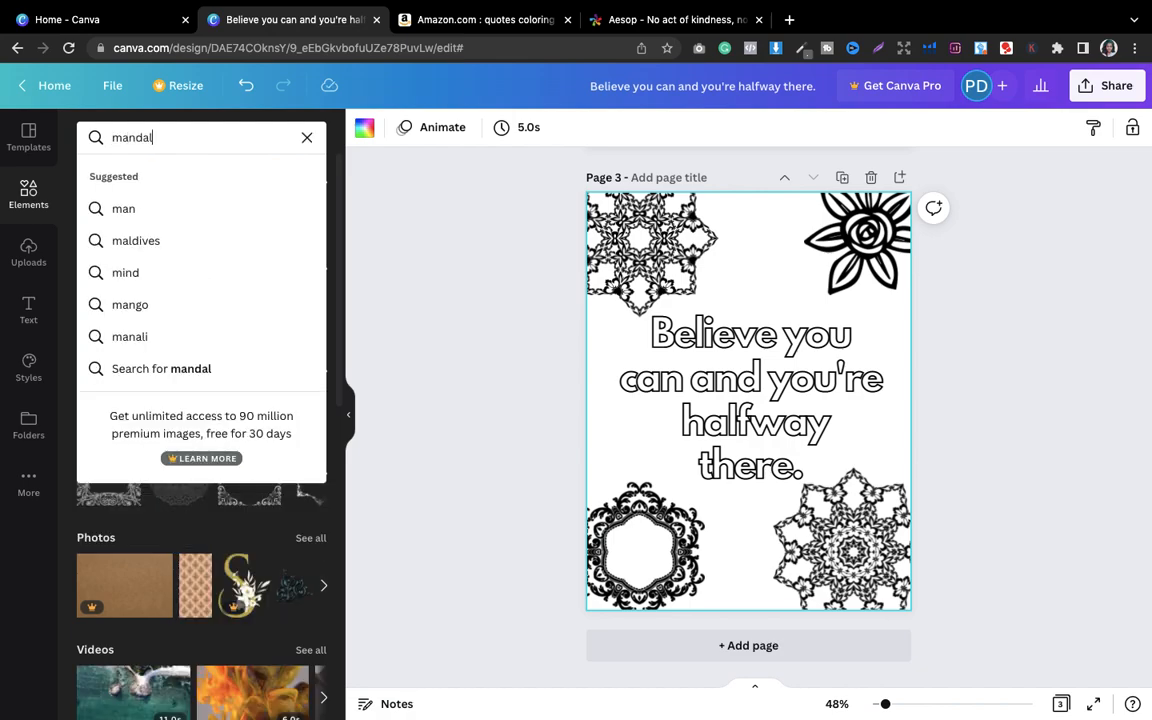
key("Return")
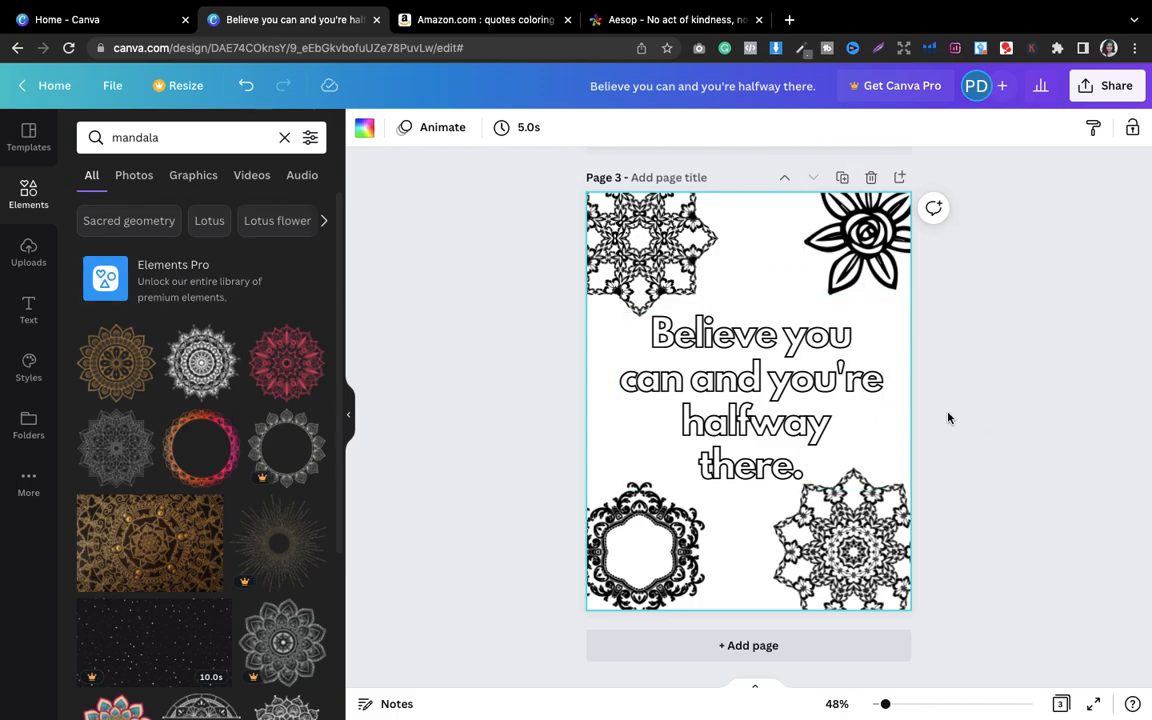
Step: Delete the four corner mandala and flower graphics from page 3, keeping only the quote
left_click(853, 532)
key("Delete")
left_click(700, 527)
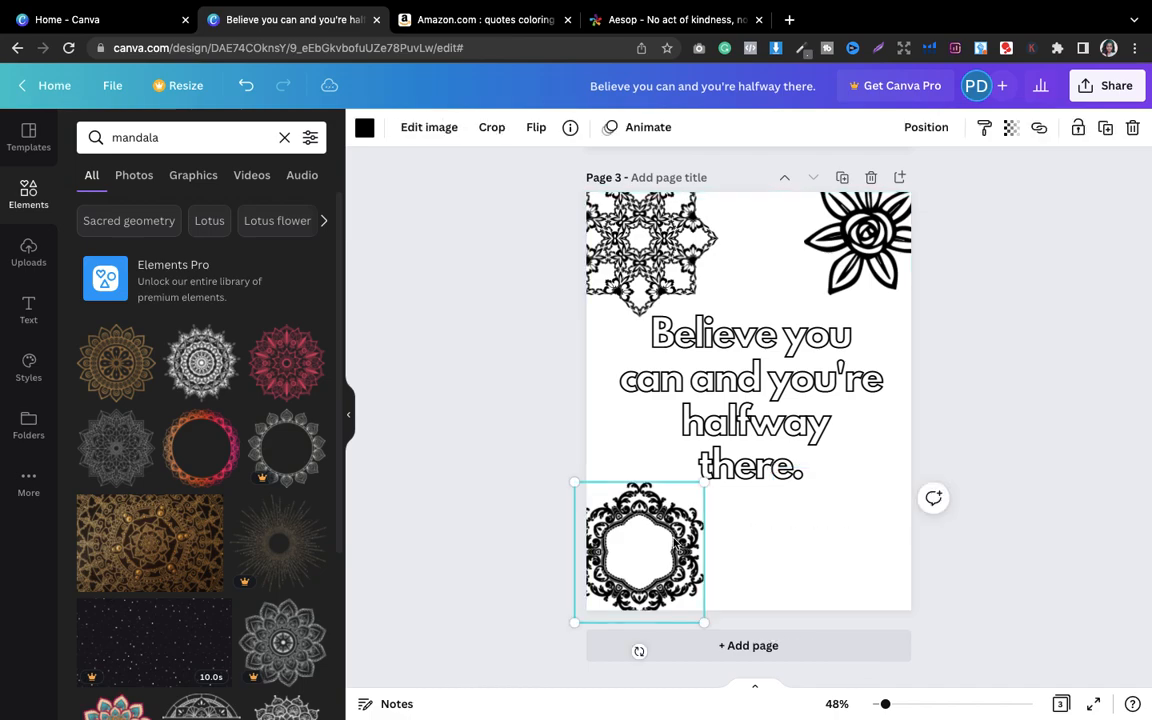
key("Delete")
left_click(580, 230)
key("Delete")
left_click(840, 255)
key("Delete")
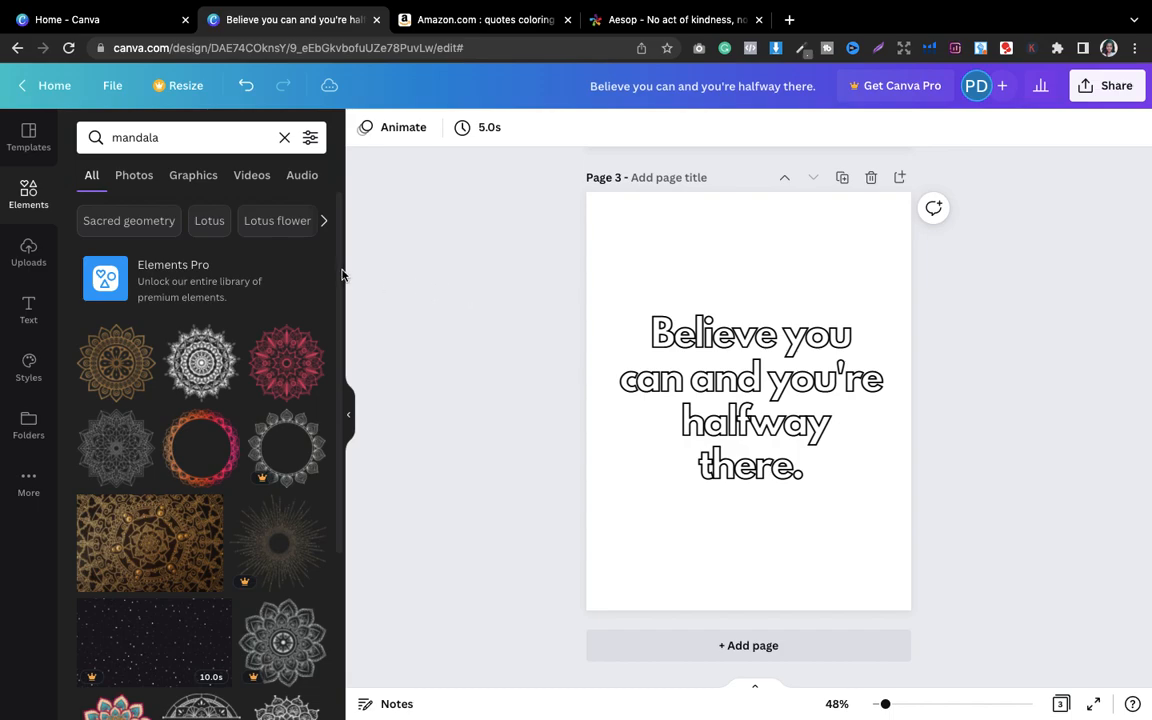
Step: Add the thin open ring mandala from the search results to page 3 and enlarge it around the quote
left_click_drag(340, 276, 334, 535)
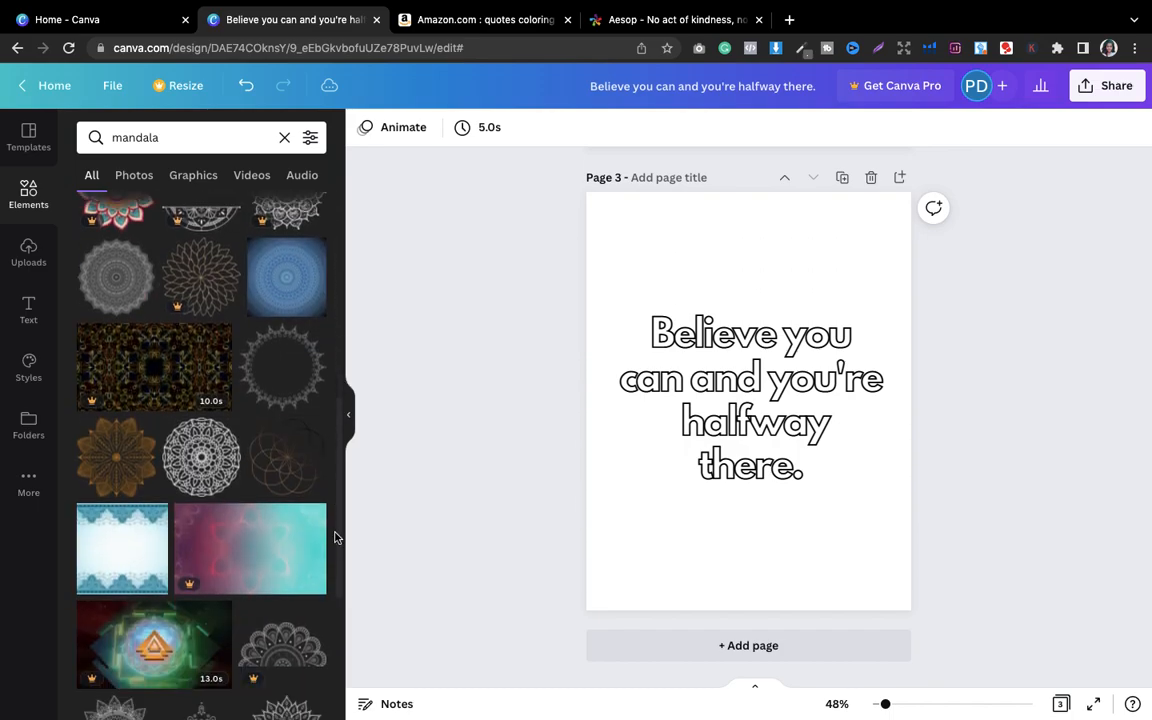
left_click(279, 387)
left_click_drag(683, 478, 474, 618)
left_click_drag(684, 558, 776, 459)
left_click(1036, 398)
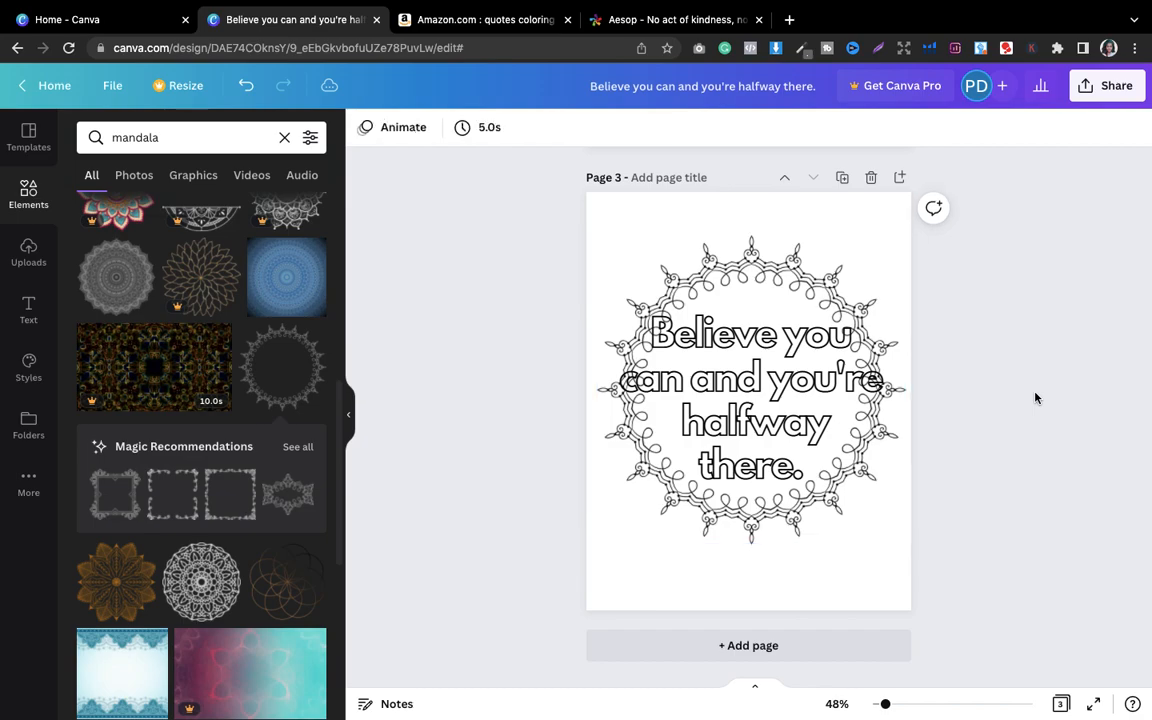
Step: Reposition the ring mandala and the quote separately on page 3, bringing the text back over the ring's open middle
left_click(771, 418)
left_click_drag(771, 418, 771, 497)
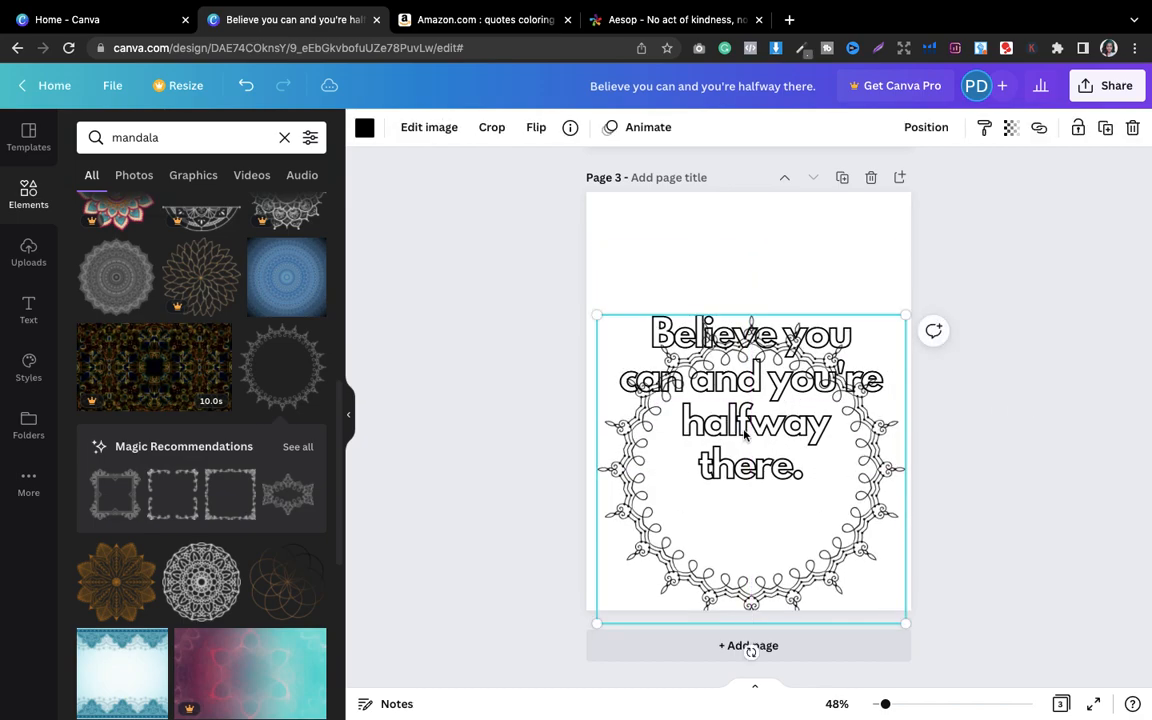
left_click_drag(749, 545, 751, 568)
left_click_drag(760, 350, 758, 173)
left_click_drag(769, 426, 758, 421)
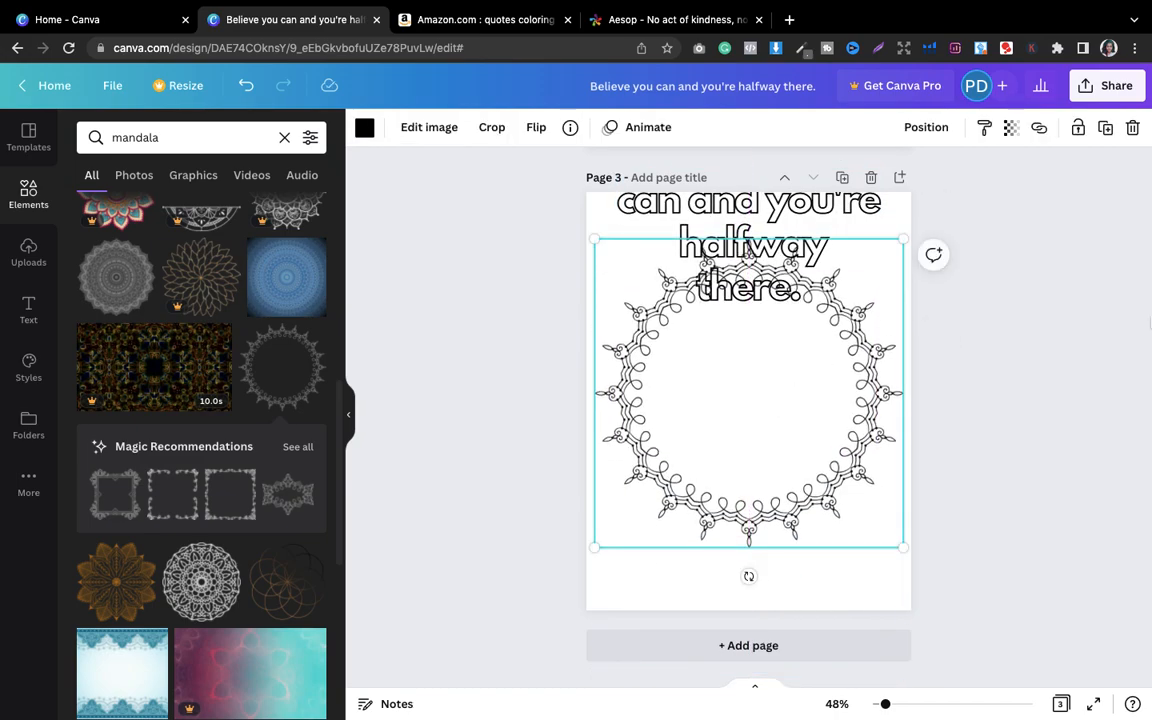
left_click(916, 426)
left_click_drag(758, 219, 757, 380)
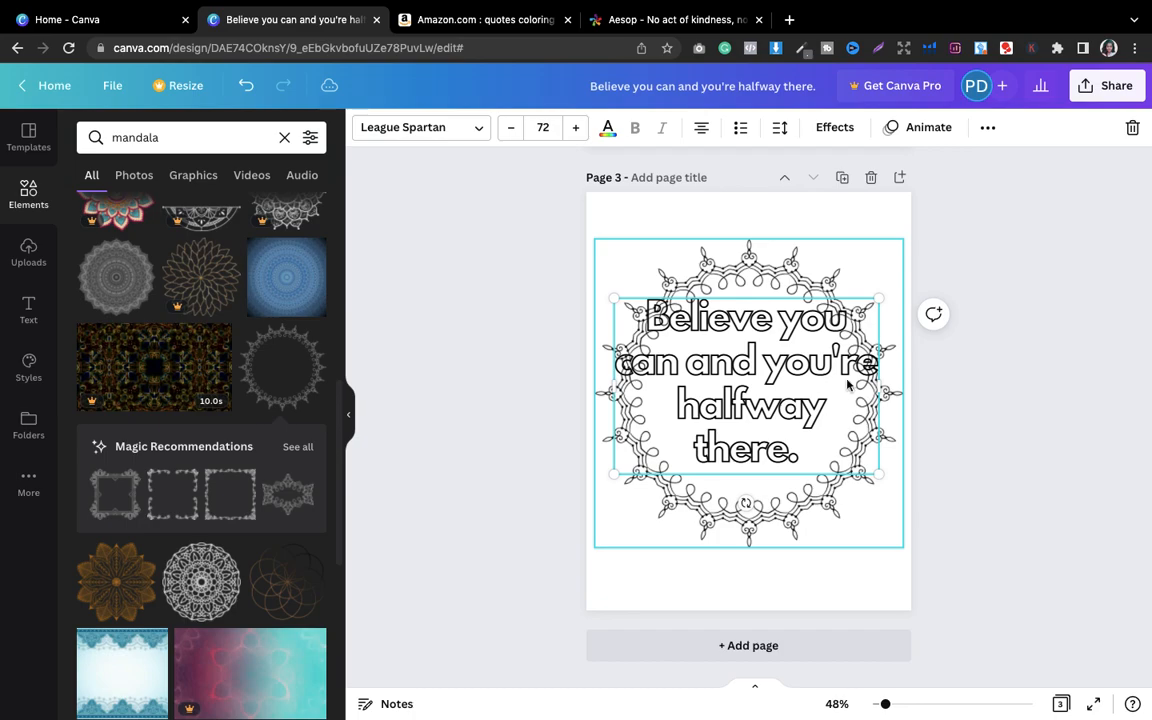
mouse_move(879, 380)
left_mouse_down()
mouse_move(812, 390)
mouse_move(884, 396)
left_mouse_up()
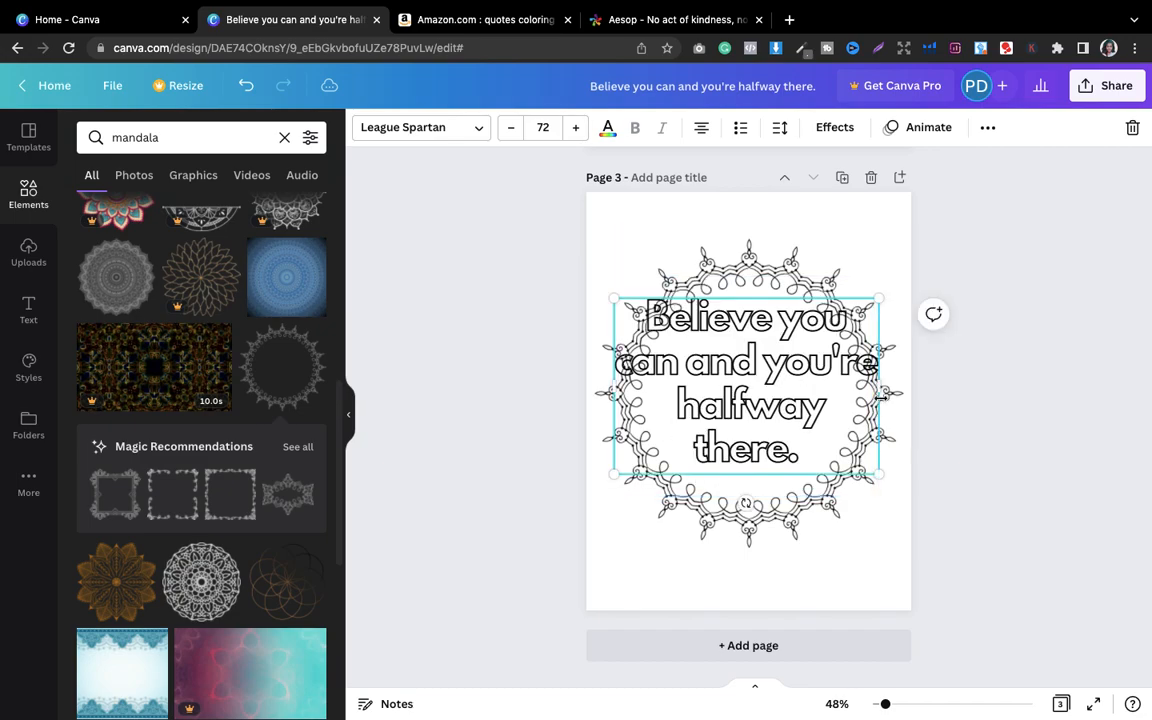
Step: Shrink the quote on page 3 to fit inside the ring mandala and adjust the ring's position around it
left_click_drag(615, 298, 650, 322)
left_click_drag(877, 321, 846, 327)
mouse_move(757, 395)
left_mouse_down()
mouse_move(748, 390)
mouse_move(763, 397)
left_mouse_up()
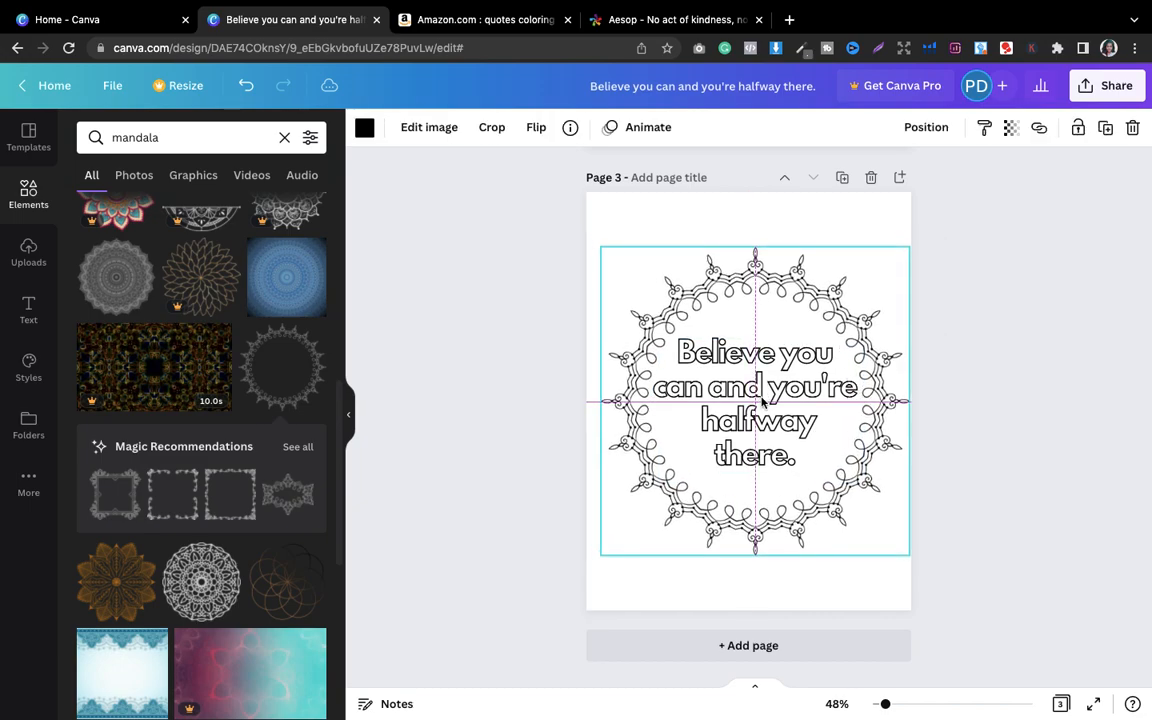
left_click(1022, 419)
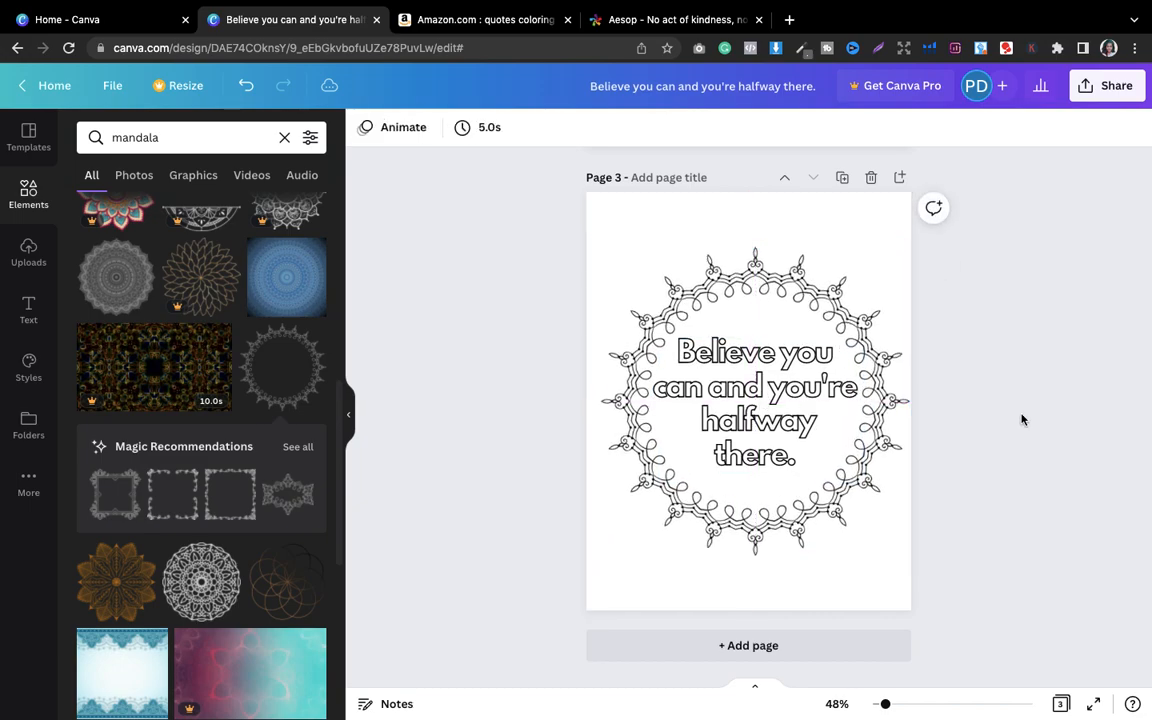
Step: Duplicate page 3 and delete the ring mandala from the copy, keeping only the quote
left_click(842, 177)
left_click(843, 350)
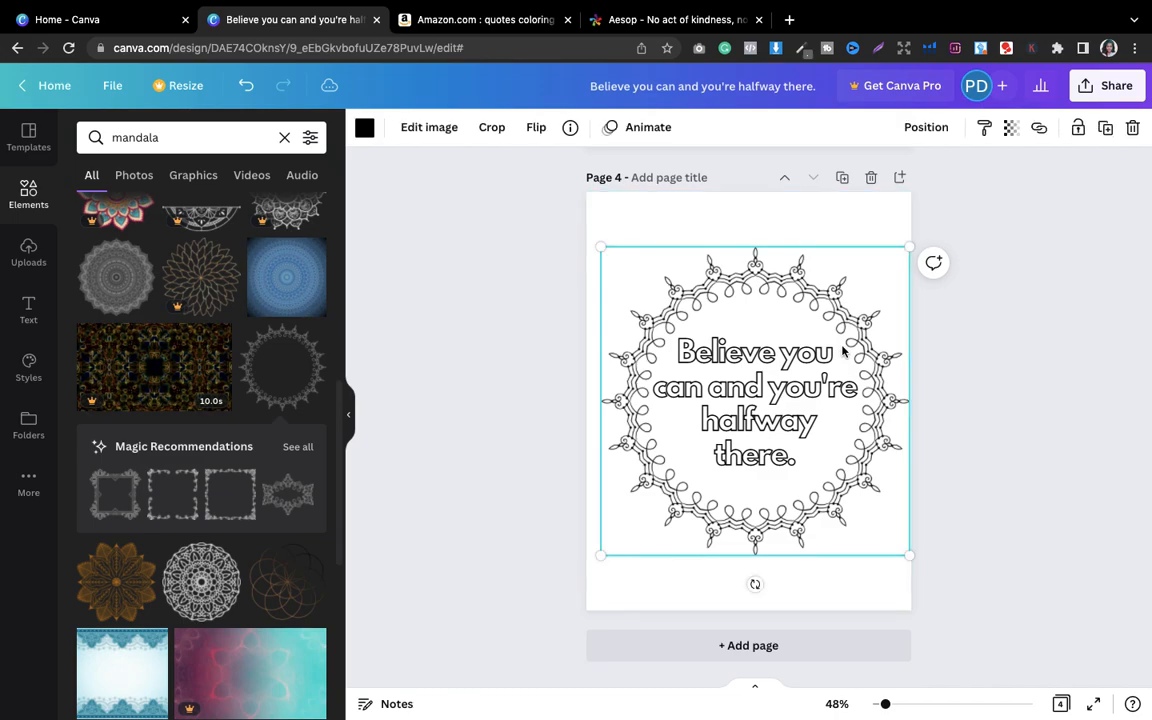
key("Delete")
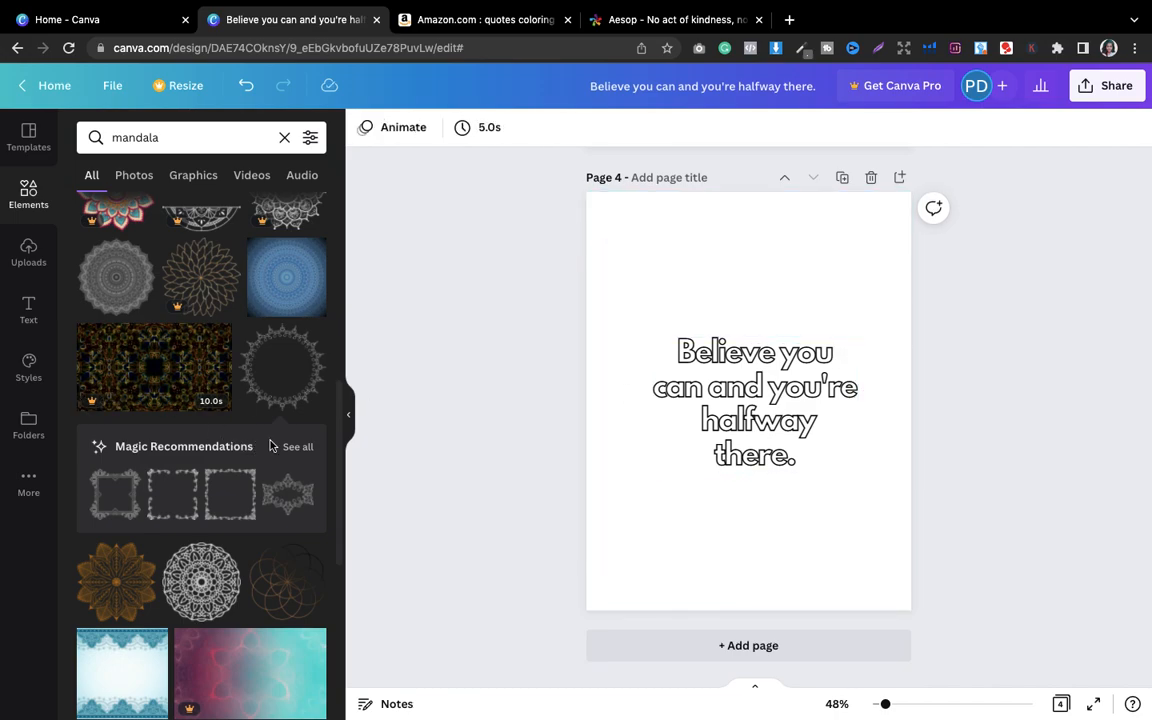
Step: Add the detailed full round mandala to page 4, enlarge it and place it half off the page's bottom edge
left_click(190, 583)
left_click_drag(683, 466, 581, 596)
left_click_drag(650, 521, 721, 668)
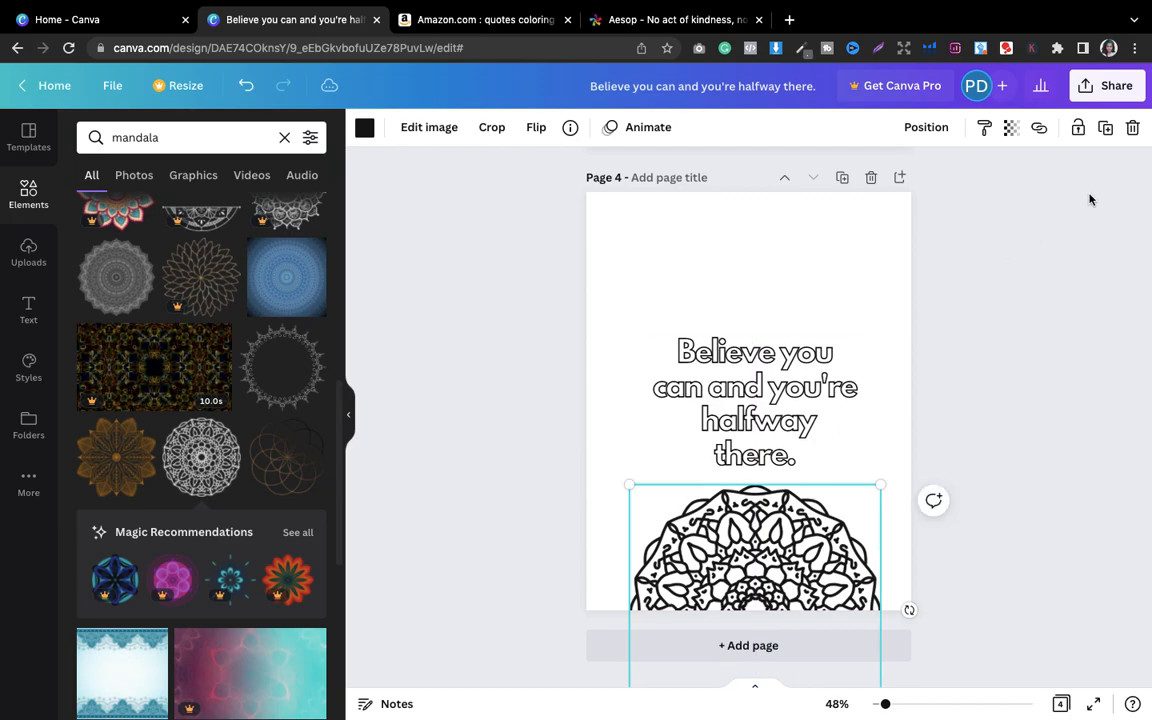
Step: Duplicate the mandala on page 4 and place the copy partly off the page's top edge, above the quote
left_click(1105, 130)
left_click_drag(767, 500, 751, 144)
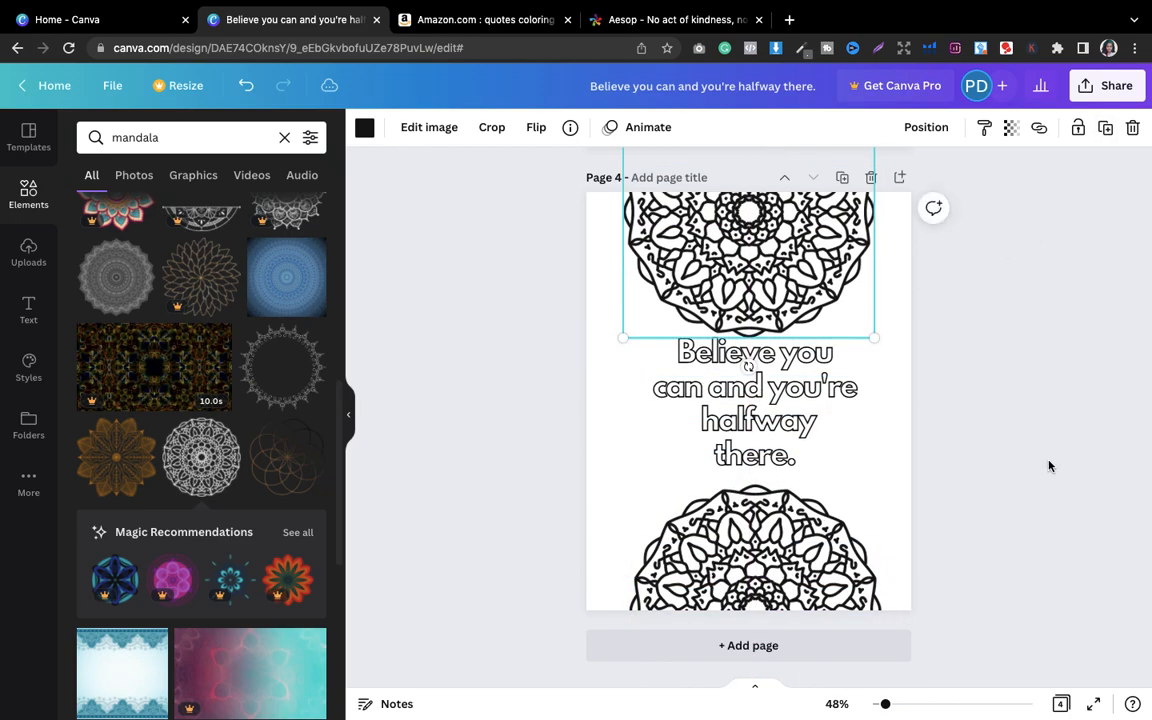
left_click(1048, 466)
left_click(804, 396)
left_click(1067, 457)
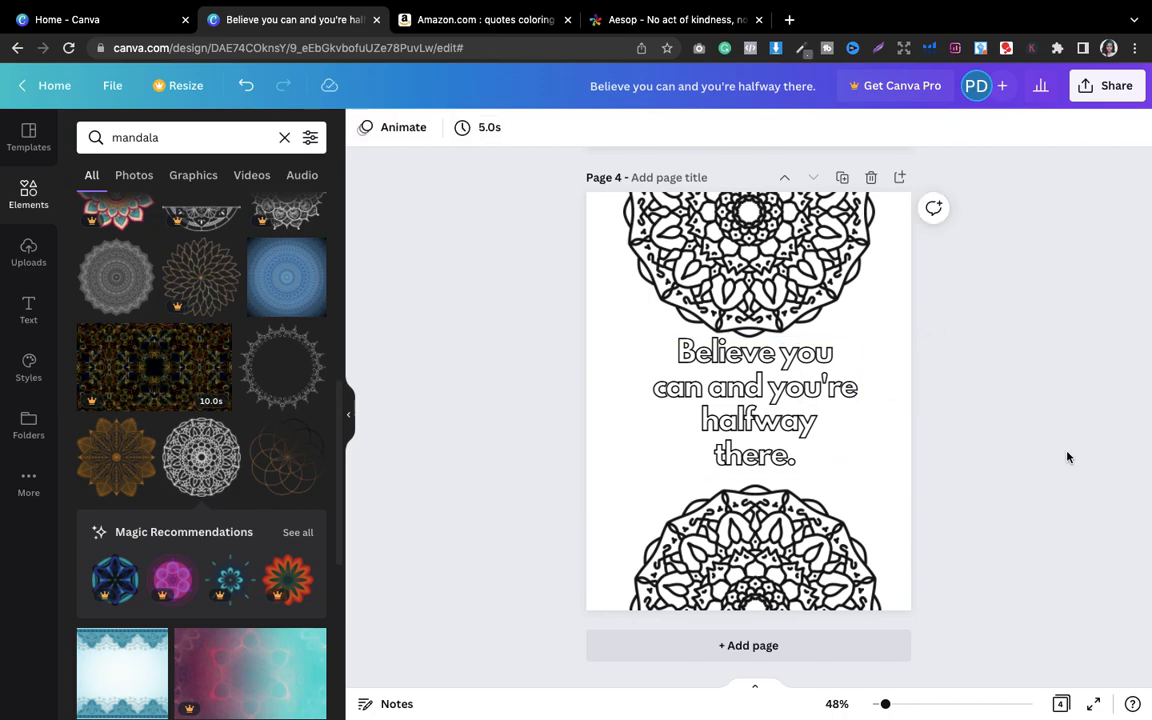
Step: Return to page 1, open the design's download options and set the file type to PDF Print
scroll(1004, 380, "up", 1)
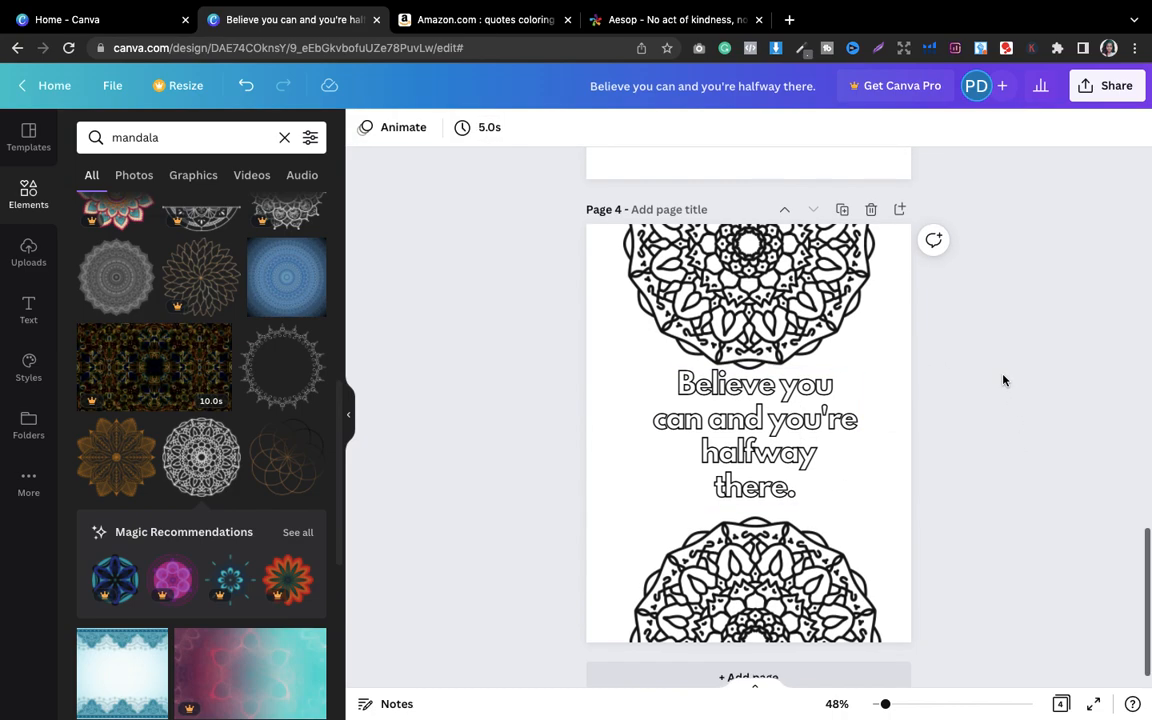
scroll(1139, 572, "up", 1)
left_click_drag(1146, 567, 1116, 177)
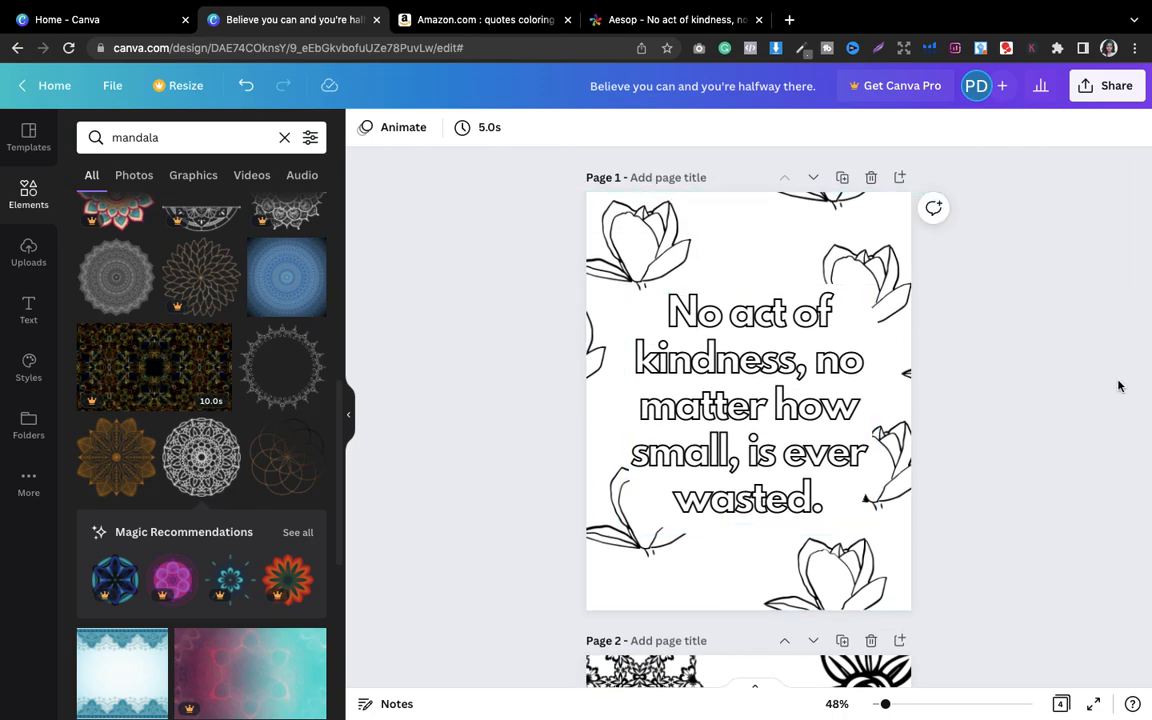
left_click(1101, 90)
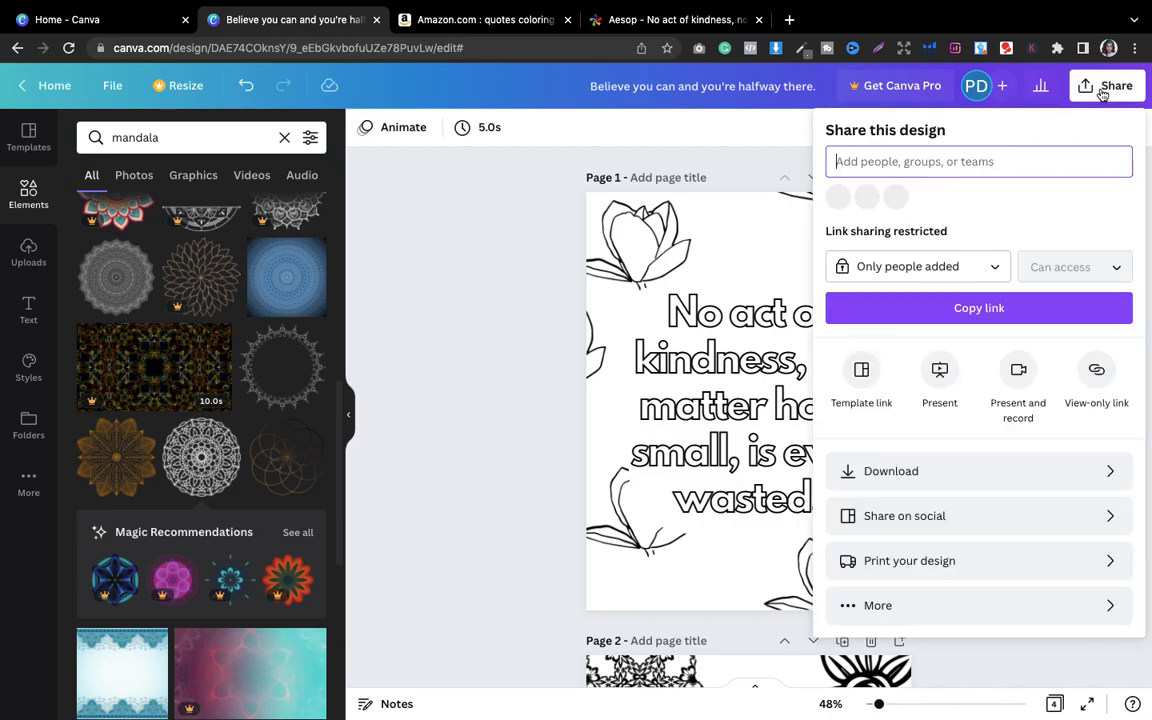
left_click(980, 476)
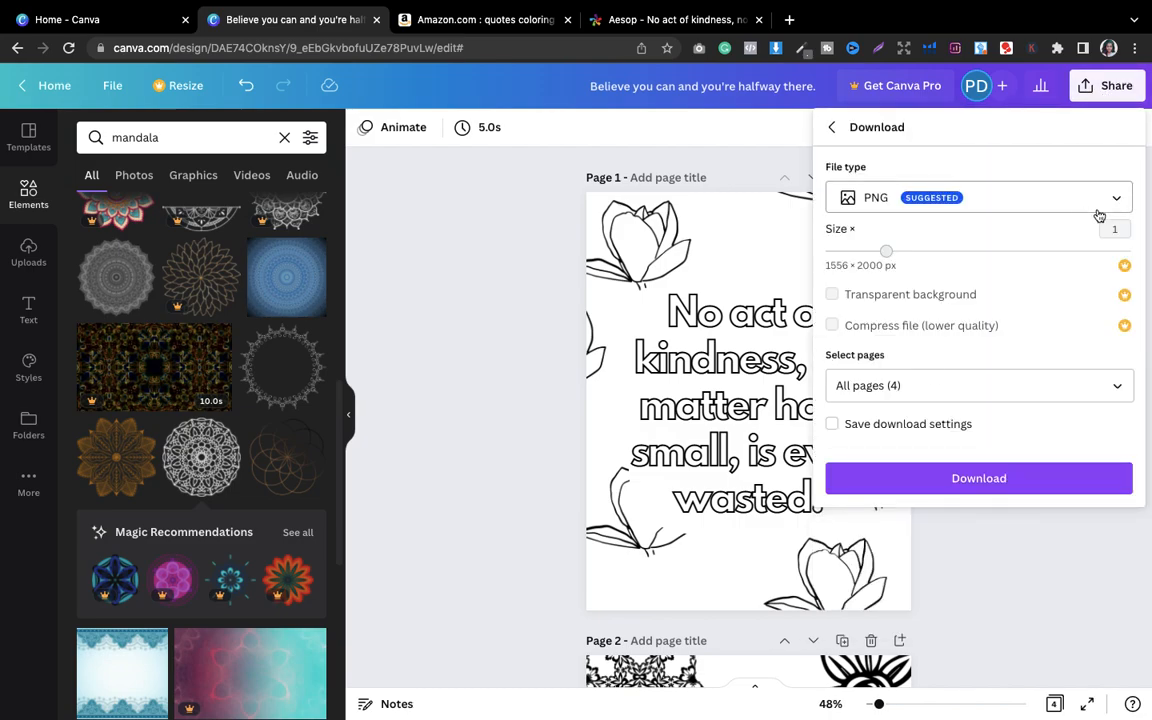
left_click(995, 195)
left_click(910, 336)
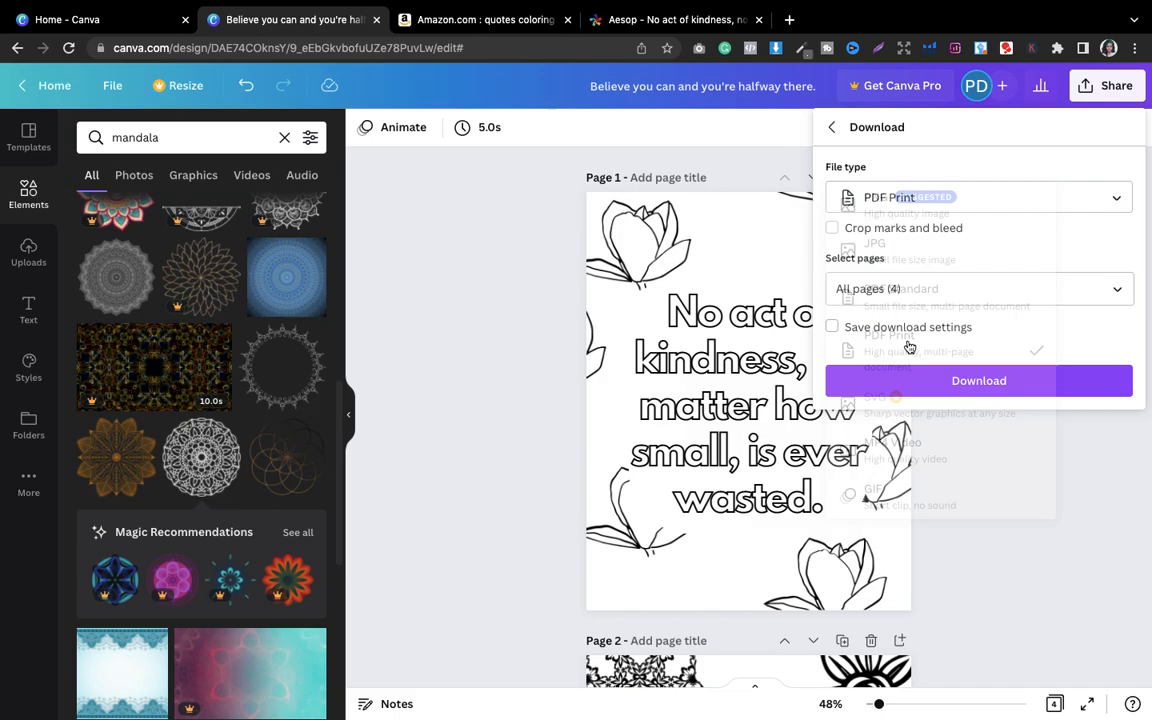
Step: Select all pages (1–4) for export and download the PDF
left_click(1117, 292)
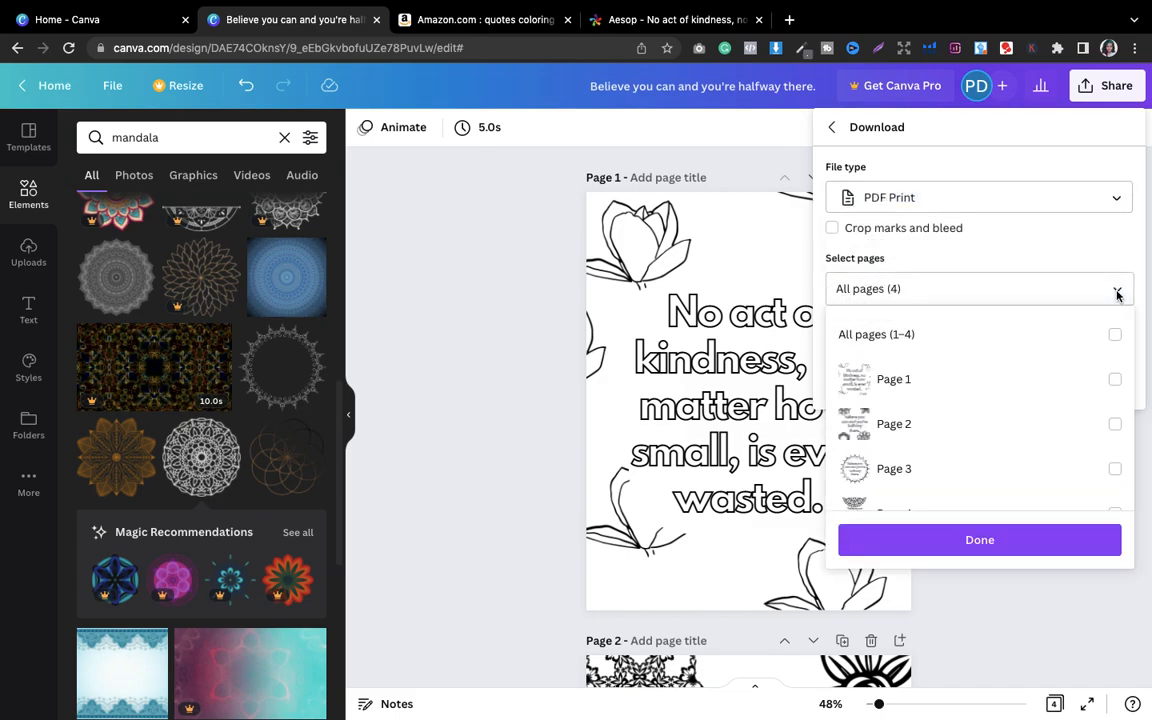
left_click(1115, 335)
left_click(978, 539)
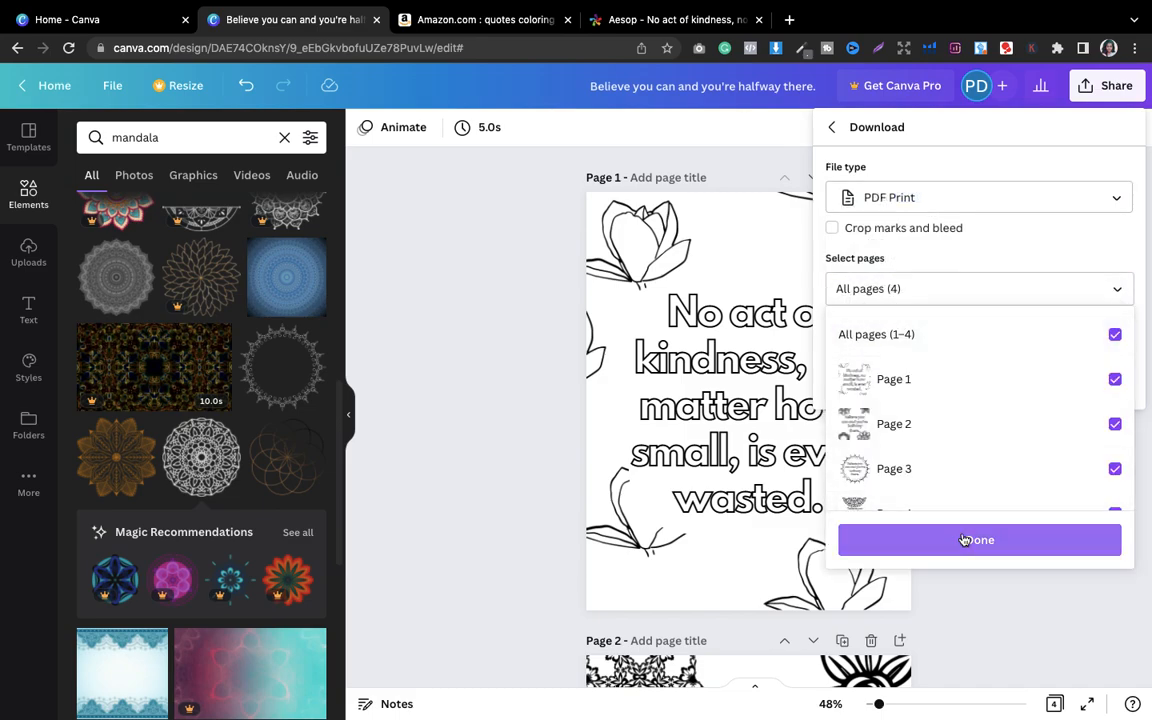
left_click(976, 388)
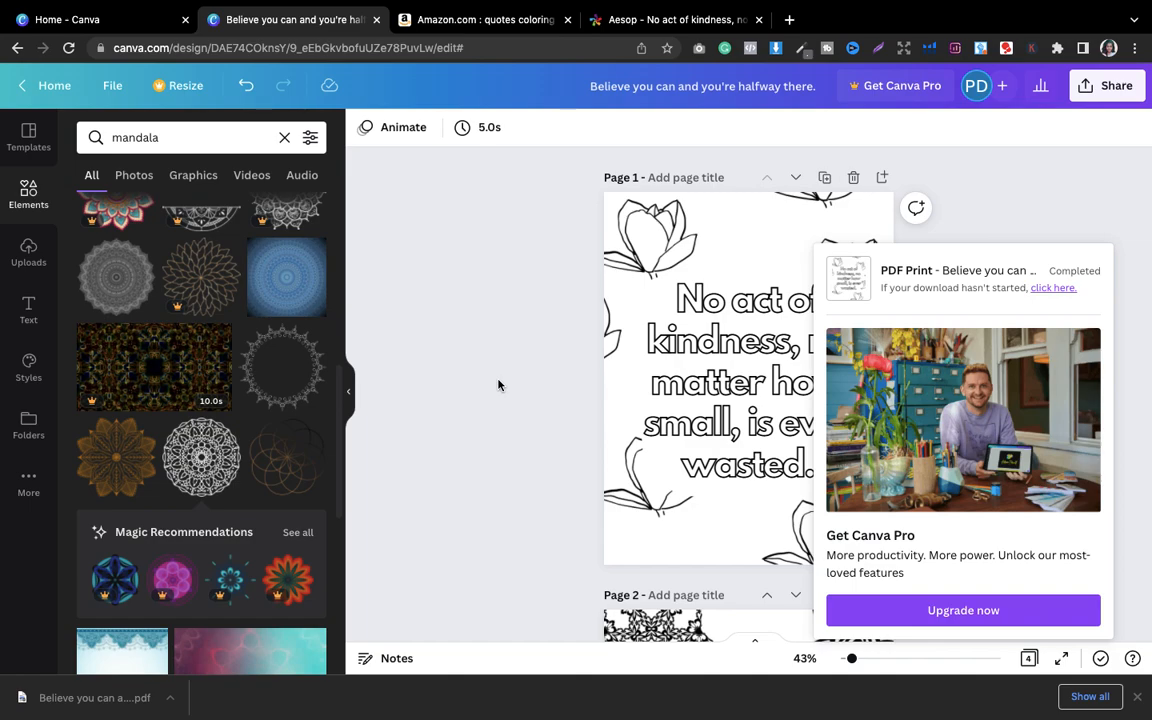
mouse_move(676, 7)
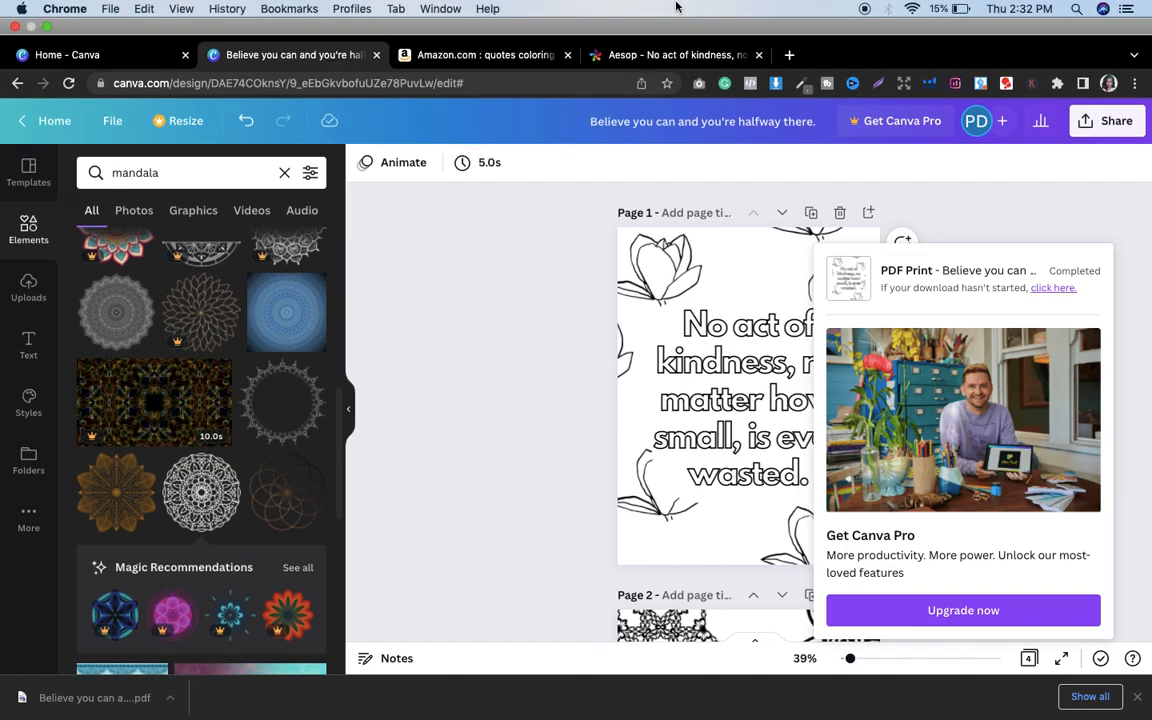